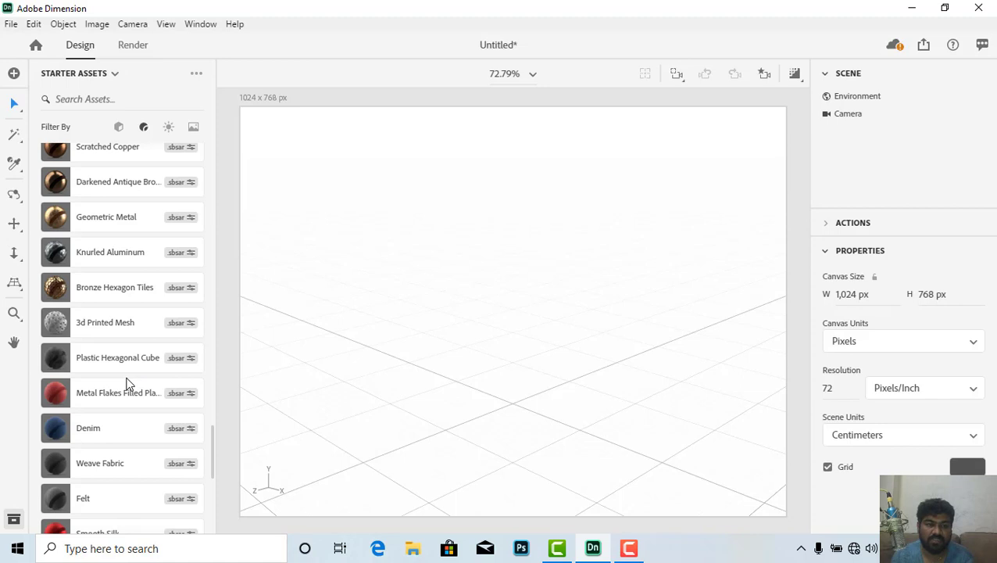
- Look through the starter materials, from the Substance materials back to the standard ones
{"action": "scroll", "coordinate": [129, 383], "scroll_direction": "up", "scroll_amount": 3}
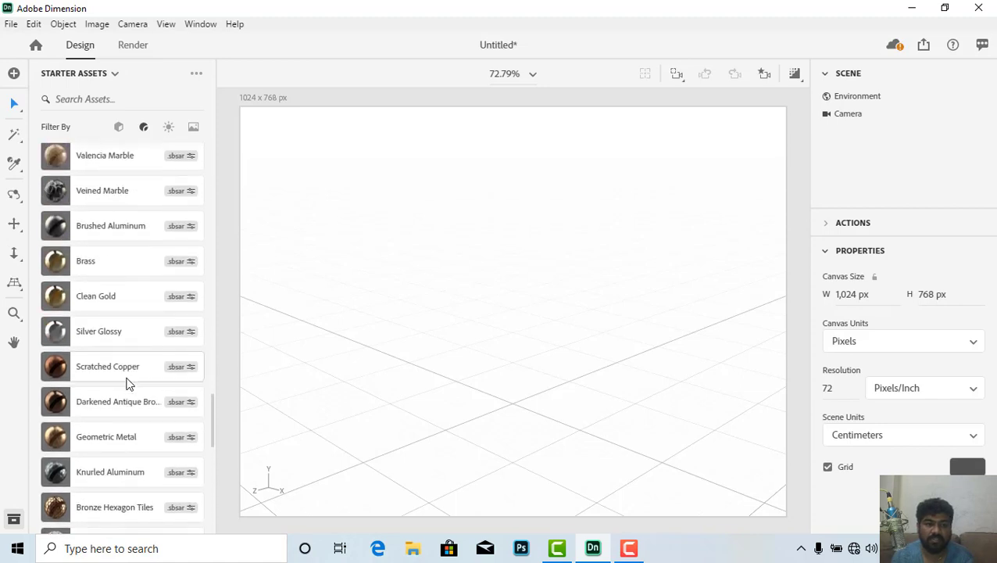
{"action": "scroll", "coordinate": [129, 383], "scroll_direction": "up", "scroll_amount": 7}
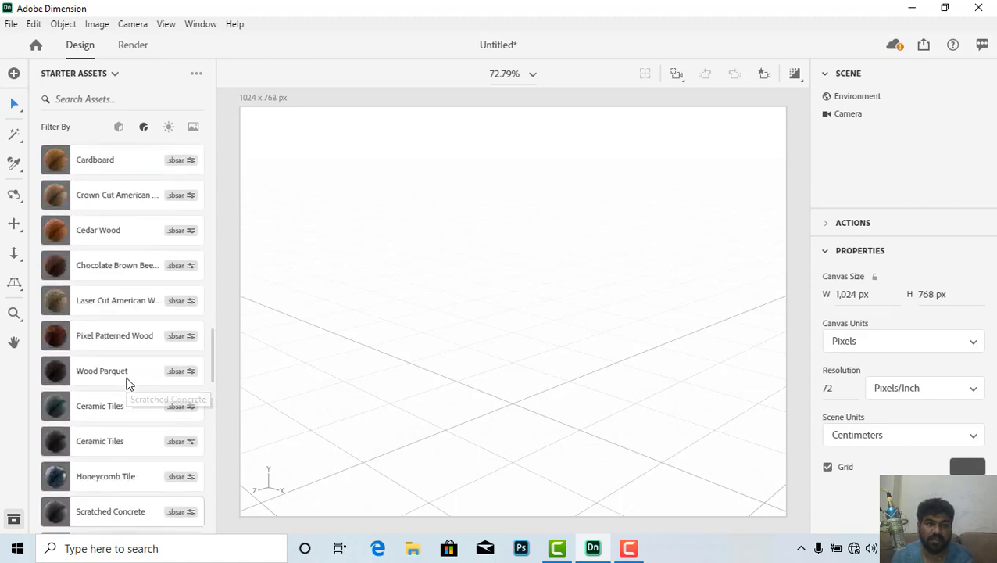
{"action": "scroll", "coordinate": [129, 383], "scroll_direction": "up", "scroll_amount": 7}
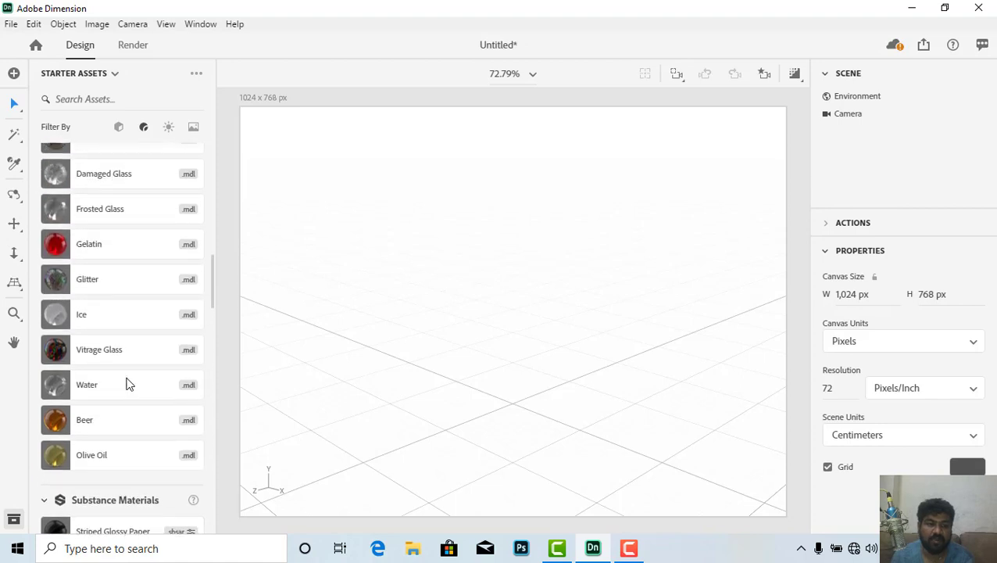
{"action": "scroll", "coordinate": [129, 383], "scroll_direction": "up", "scroll_amount": 7}
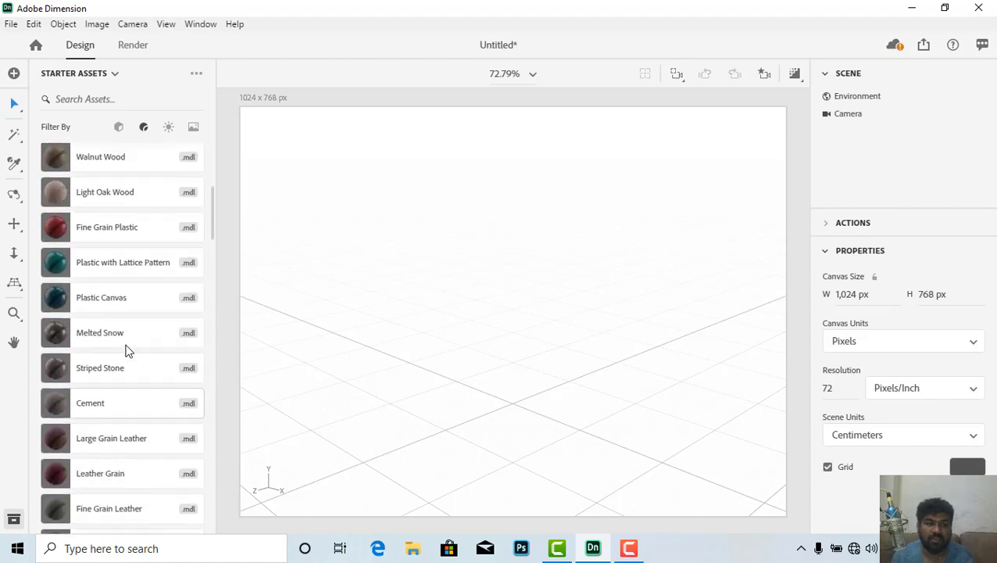
{"action": "scroll", "coordinate": [128, 348], "scroll_direction": "up", "scroll_amount": 5}
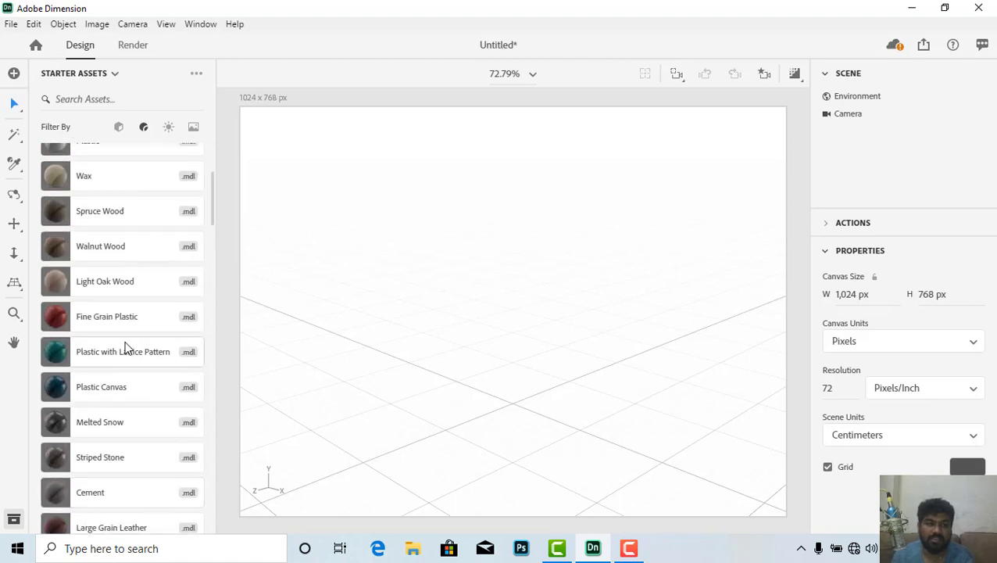
- Filter the starter assets to models and look through the available ones, from bottles and boxes to basic shapes
{"action": "left_click", "coordinate": [119, 127]}
{"action": "scroll", "coordinate": [125, 357], "scroll_direction": "down", "scroll_amount": 10}
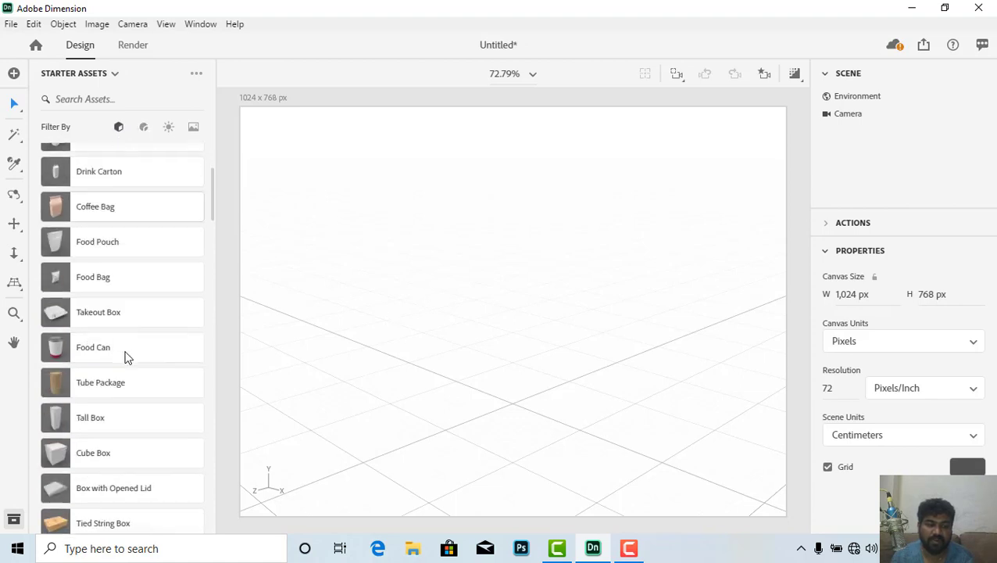
{"action": "scroll", "coordinate": [99, 376], "scroll_direction": "down", "scroll_amount": 2}
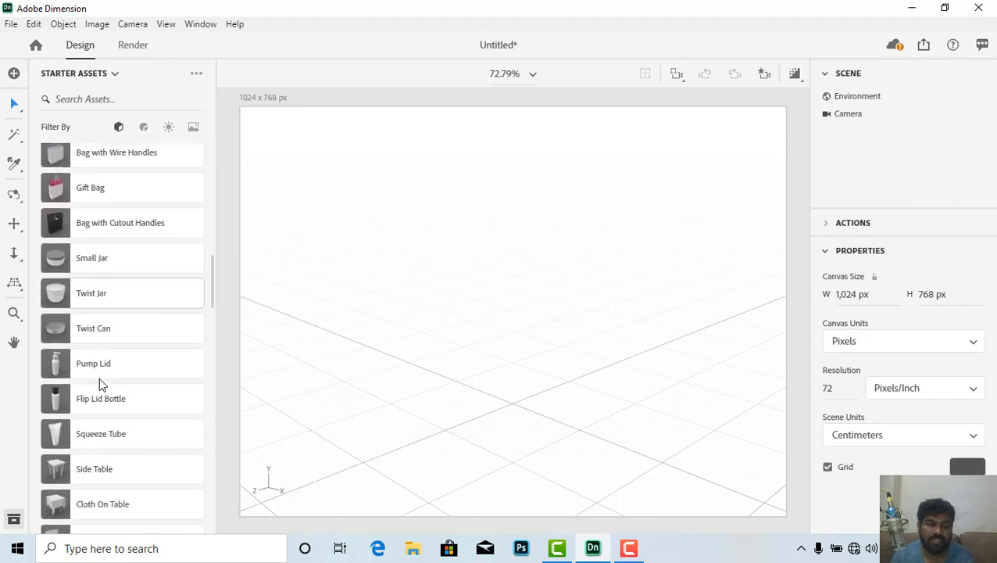
{"action": "scroll", "coordinate": [99, 376], "scroll_direction": "down", "scroll_amount": 6}
{"action": "scroll", "coordinate": [97, 385], "scroll_direction": "up", "scroll_amount": 18}
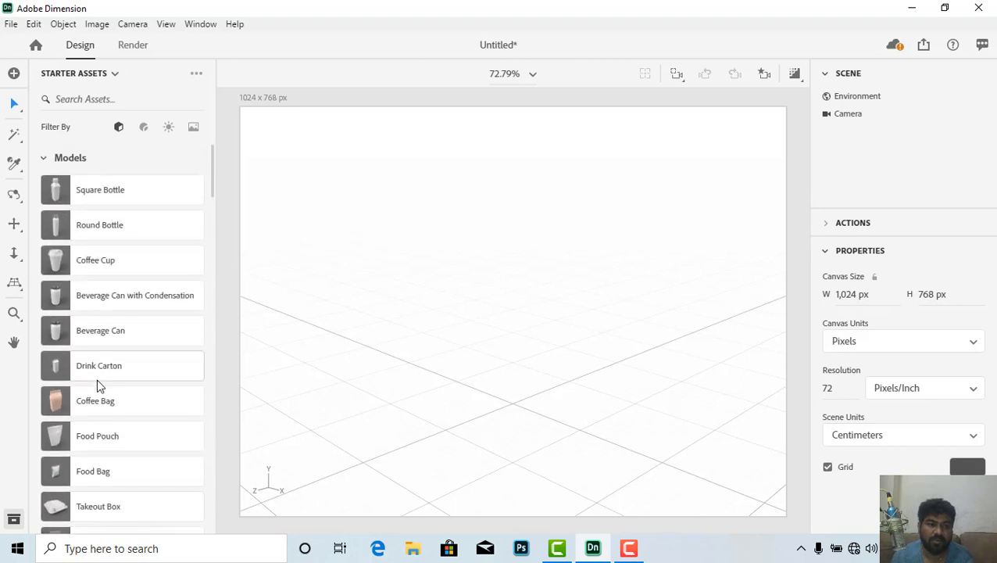
{"action": "scroll", "coordinate": [97, 383], "scroll_direction": "down", "scroll_amount": 5}
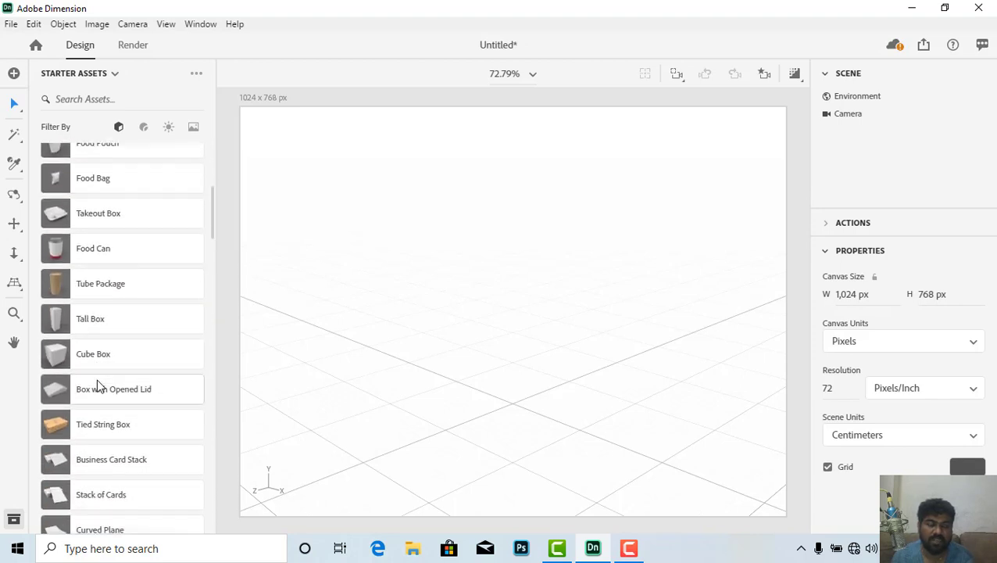
{"action": "scroll", "coordinate": [102, 394], "scroll_direction": "down", "scroll_amount": 5}
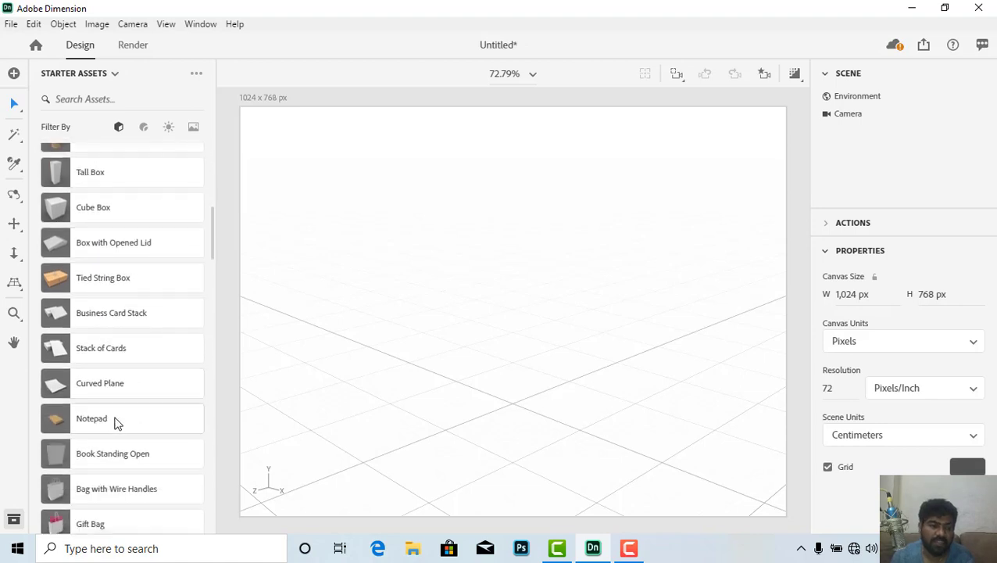
{"action": "scroll", "coordinate": [118, 405], "scroll_direction": "down", "scroll_amount": 3}
{"action": "scroll", "coordinate": [118, 405], "scroll_direction": "up", "scroll_amount": 4}
{"action": "scroll", "coordinate": [118, 406], "scroll_direction": "down", "scroll_amount": 4}
{"action": "scroll", "coordinate": [118, 407], "scroll_direction": "down", "scroll_amount": 4}
{"action": "scroll", "coordinate": [118, 407], "scroll_direction": "down", "scroll_amount": 6}
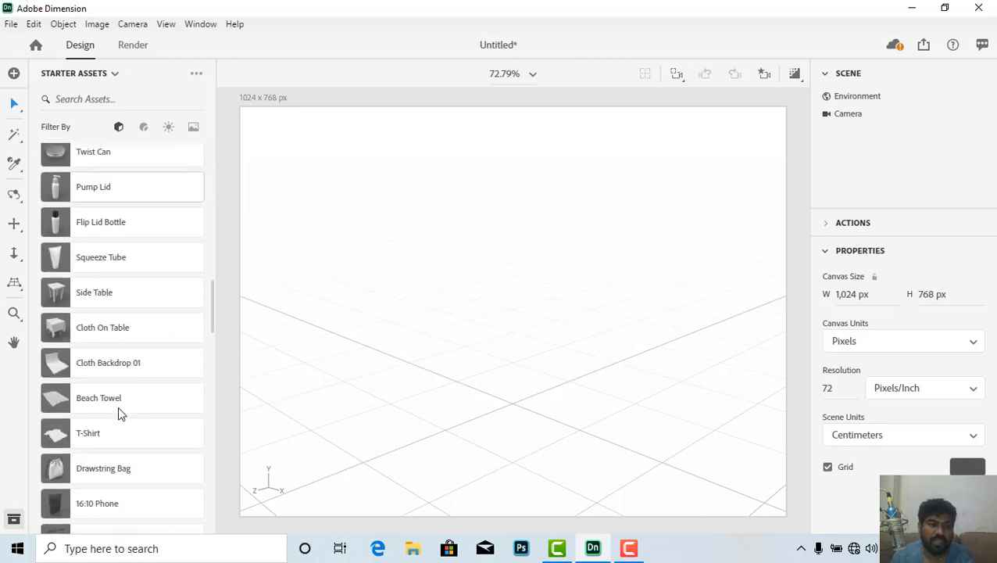
{"action": "scroll", "coordinate": [118, 406], "scroll_direction": "down", "scroll_amount": 4}
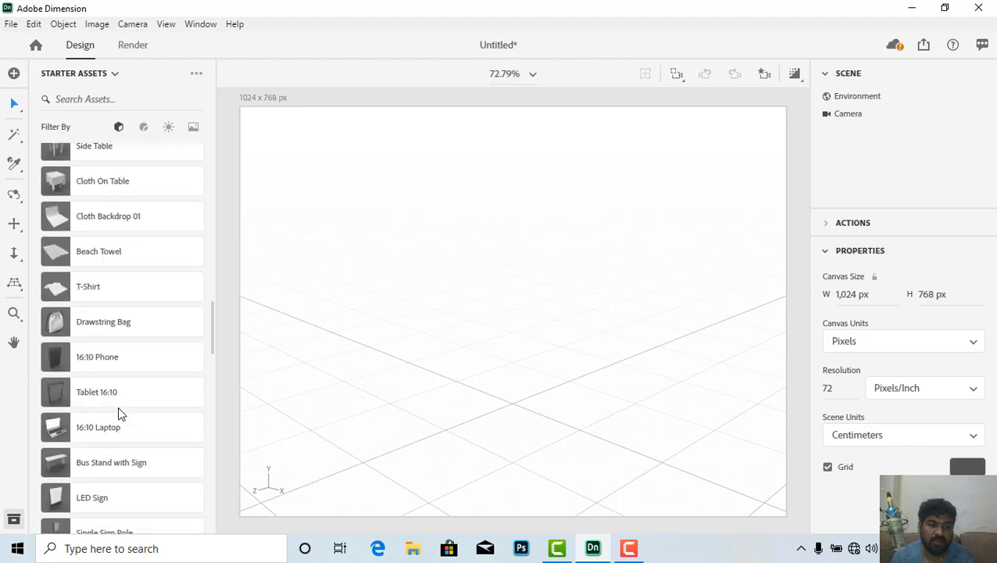
{"action": "scroll", "coordinate": [118, 406], "scroll_direction": "up", "scroll_amount": 6}
{"action": "scroll", "coordinate": [118, 406], "scroll_direction": "up", "scroll_amount": 20}
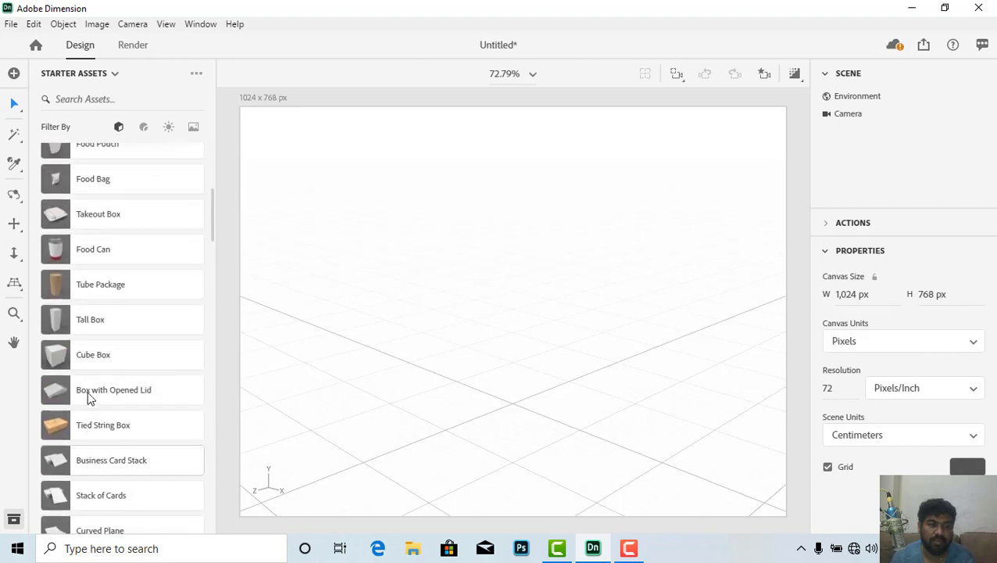
{"action": "scroll", "coordinate": [87, 395], "scroll_direction": "up", "scroll_amount": 5}
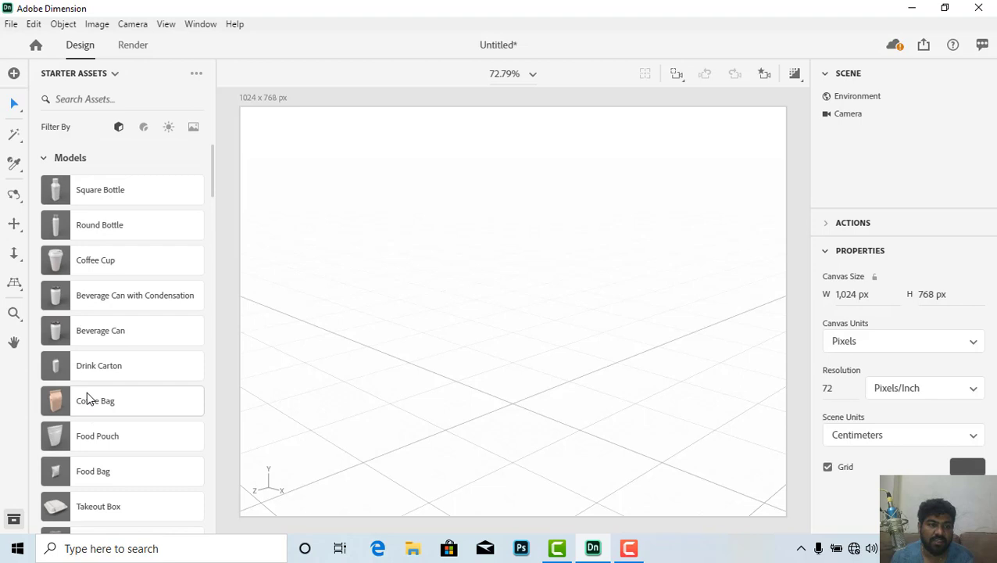
{"action": "scroll", "coordinate": [87, 399], "scroll_direction": "down", "scroll_amount": 10}
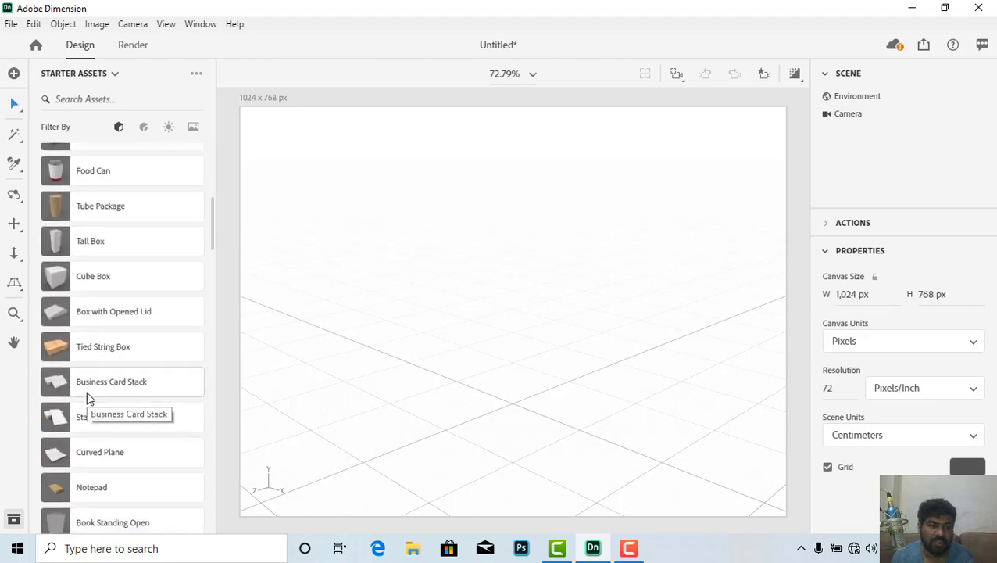
{"action": "scroll", "coordinate": [86, 392], "scroll_direction": "down", "scroll_amount": 8}
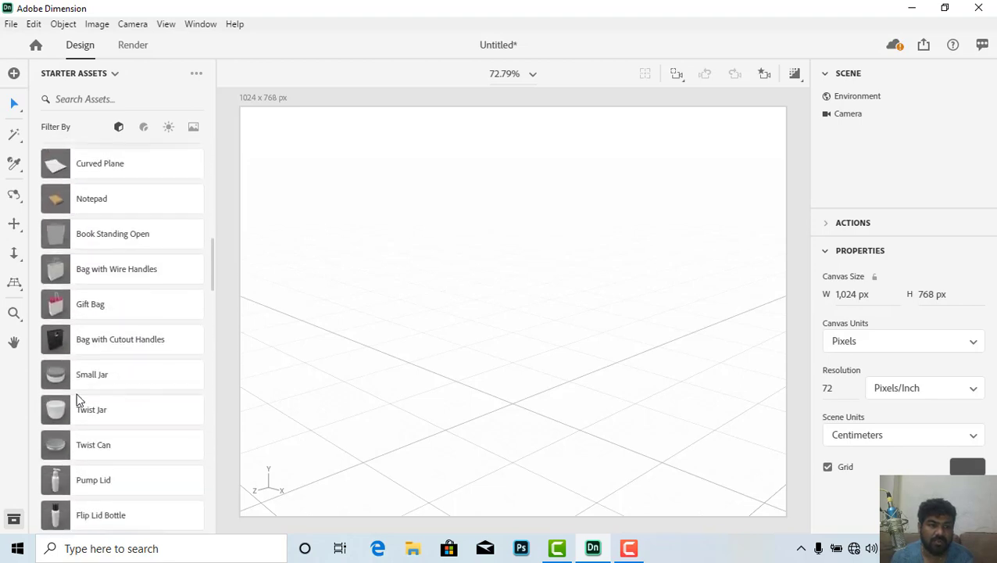
{"action": "scroll", "coordinate": [76, 400], "scroll_direction": "down", "scroll_amount": 8}
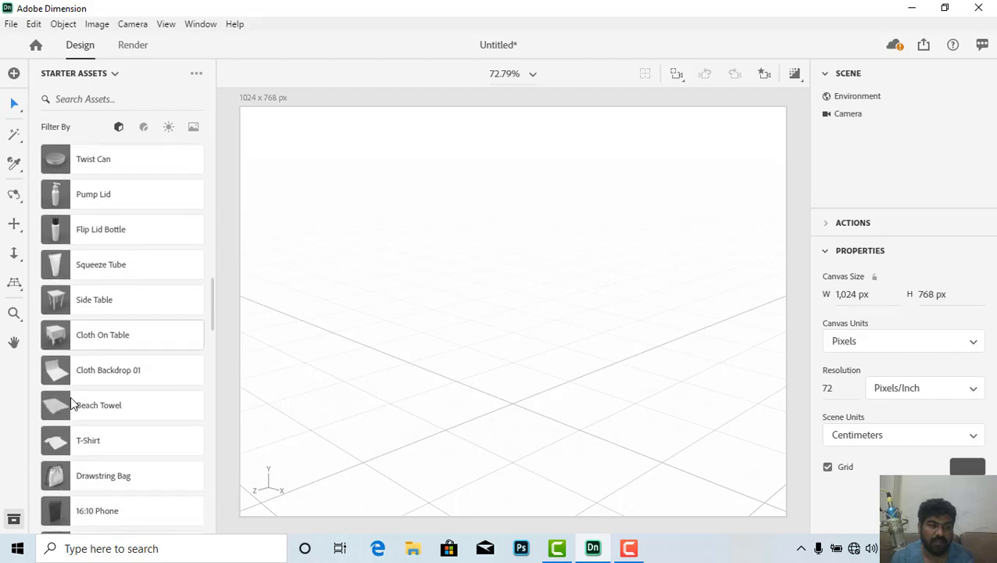
{"action": "scroll", "coordinate": [71, 402], "scroll_direction": "down", "scroll_amount": 10}
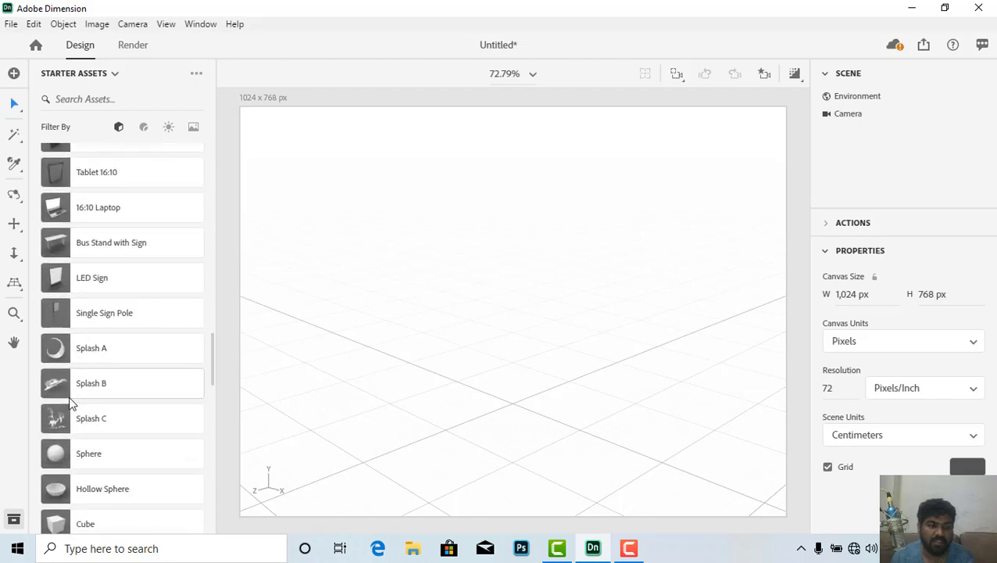
- Place a Sphere model near the front corner of the ground grid and scale it uniformly to 0.5
{"action": "scroll", "coordinate": [69, 395], "scroll_direction": "down", "scroll_amount": 4}
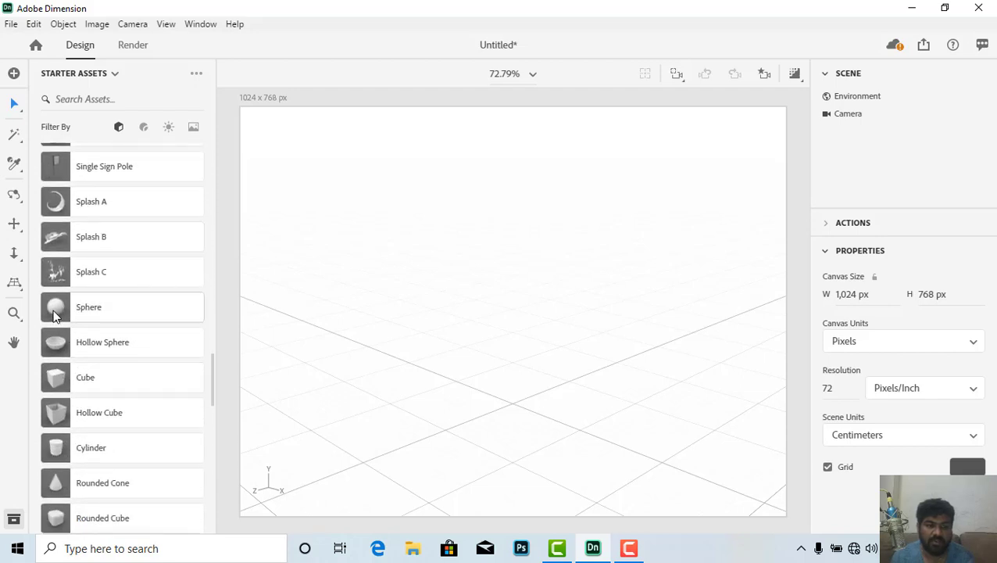
{"action": "left_click_drag", "start_coordinate": [55, 313], "coordinate": [332, 476]}
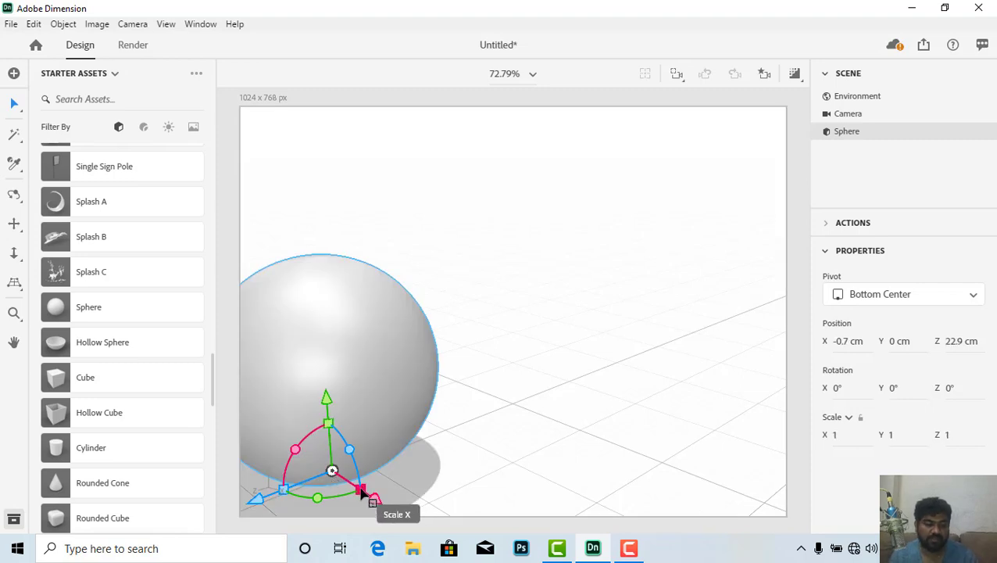
{"action": "left_click_drag", "start_coordinate": [361, 490], "coordinate": [345, 490]}
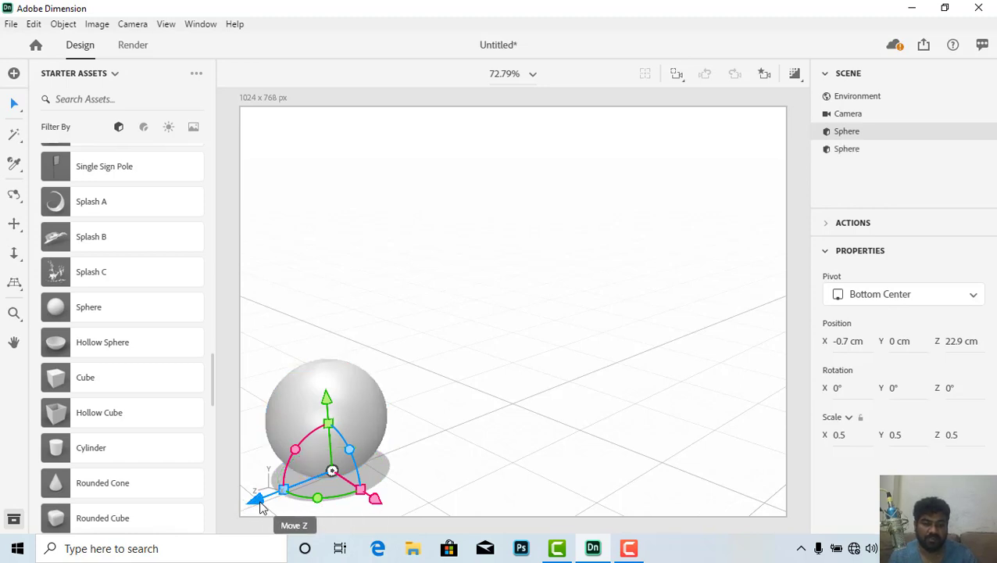
- Duplicate the sphere three times along the Z axis into a receding row, the last two copies at about -6.3 cm and -26.4 cm
{"action": "key", "text": "ctrl+d"}
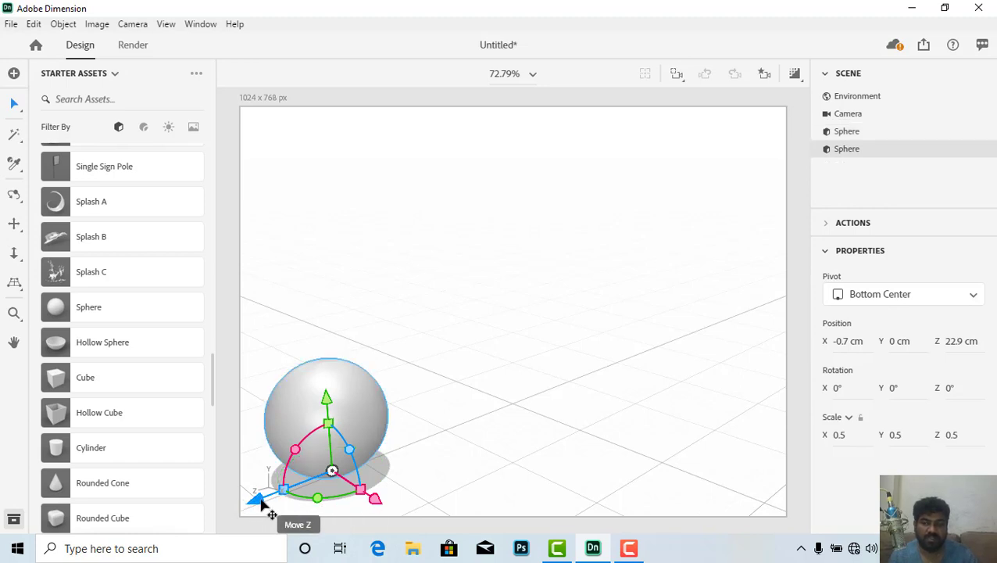
{"action": "left_click_drag", "start_coordinate": [258, 501], "coordinate": [491, 466]}
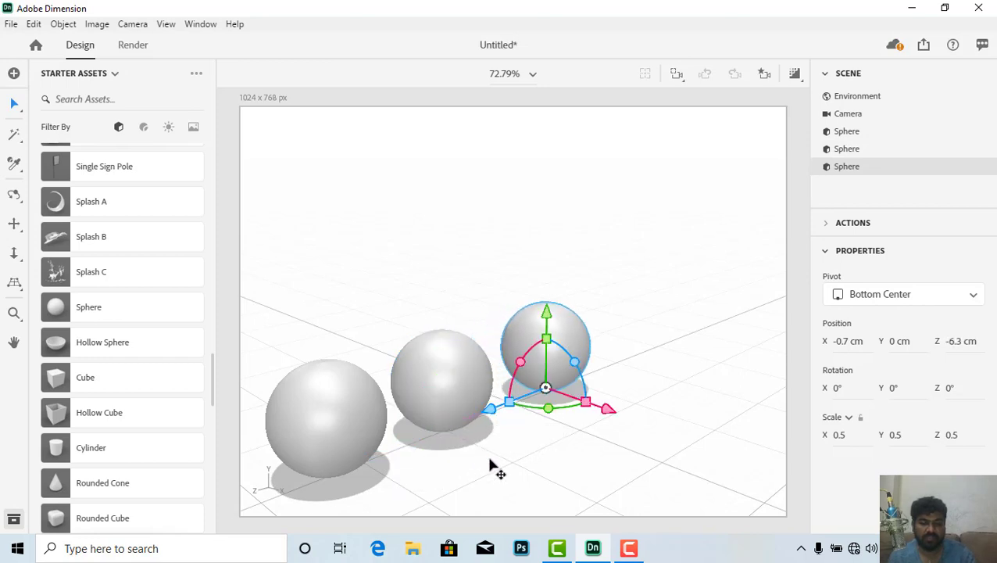
{"action": "left_click_drag", "start_coordinate": [494, 407], "coordinate": [599, 382], "text": "alt"}
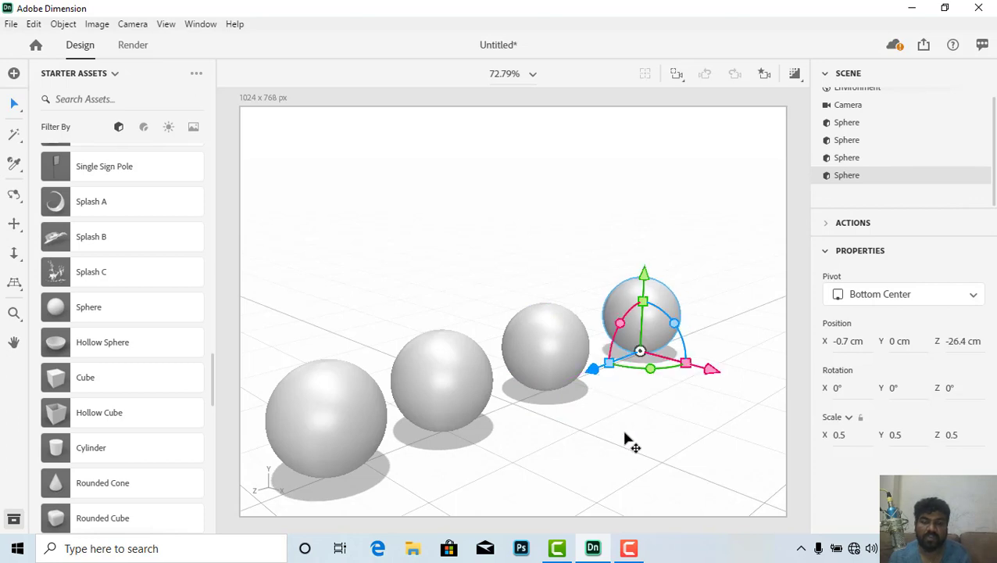
- Open the farthest sphere's material and start choosing an image file for its base color
{"action": "left_click", "coordinate": [653, 341]}
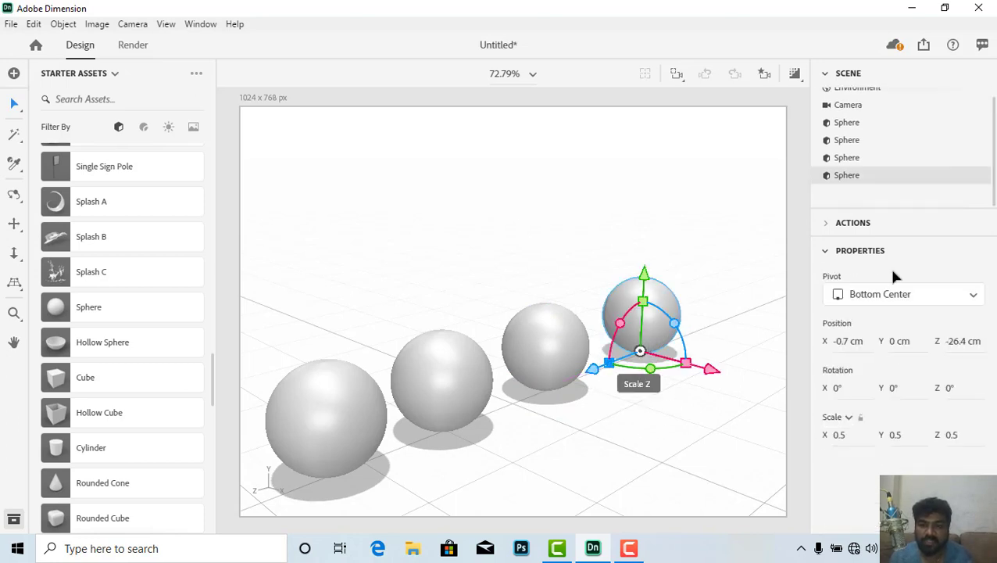
{"action": "left_click", "coordinate": [982, 179]}
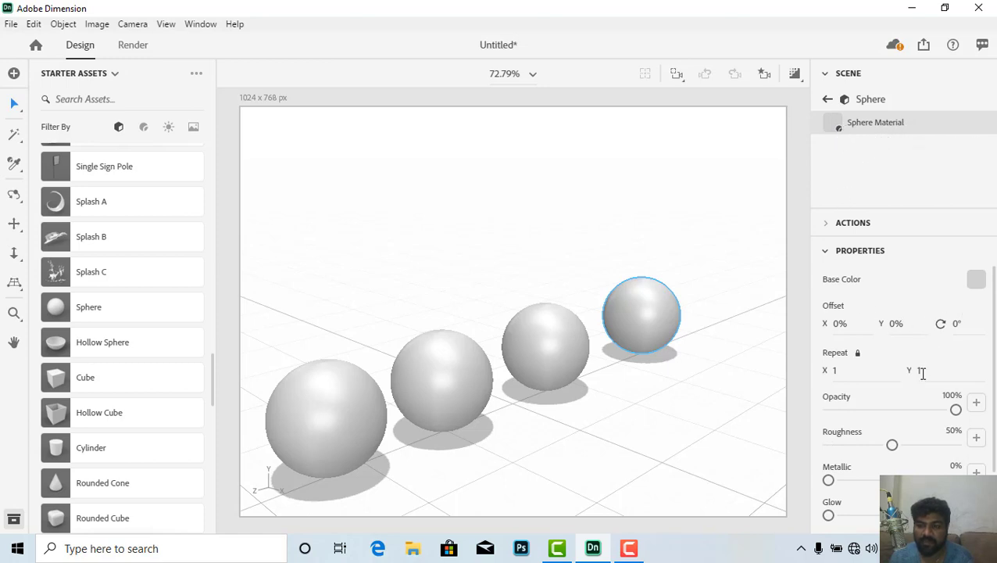
{"action": "scroll", "coordinate": [924, 383], "scroll_direction": "down", "scroll_amount": 1}
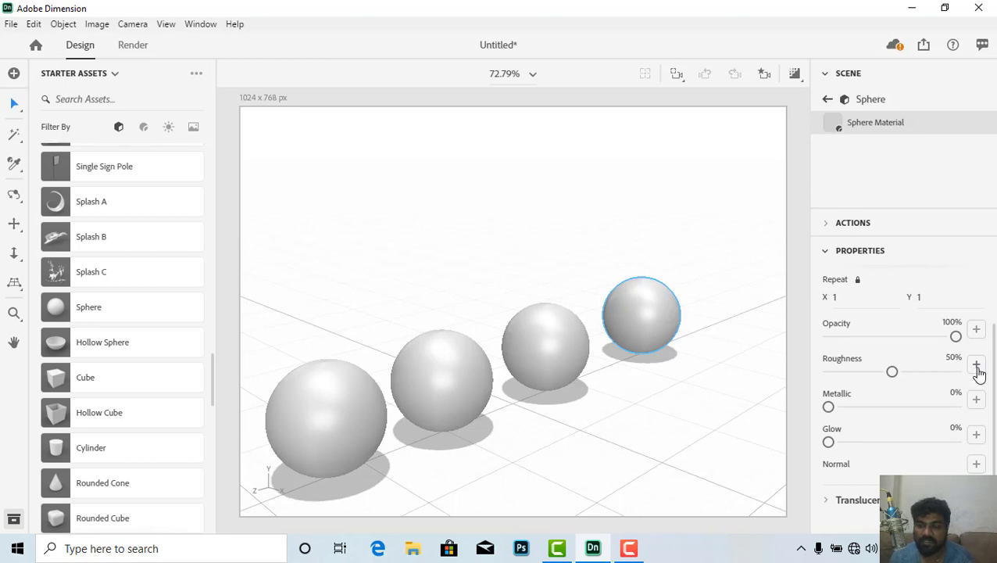
{"action": "scroll", "coordinate": [978, 366], "scroll_direction": "up", "scroll_amount": 1}
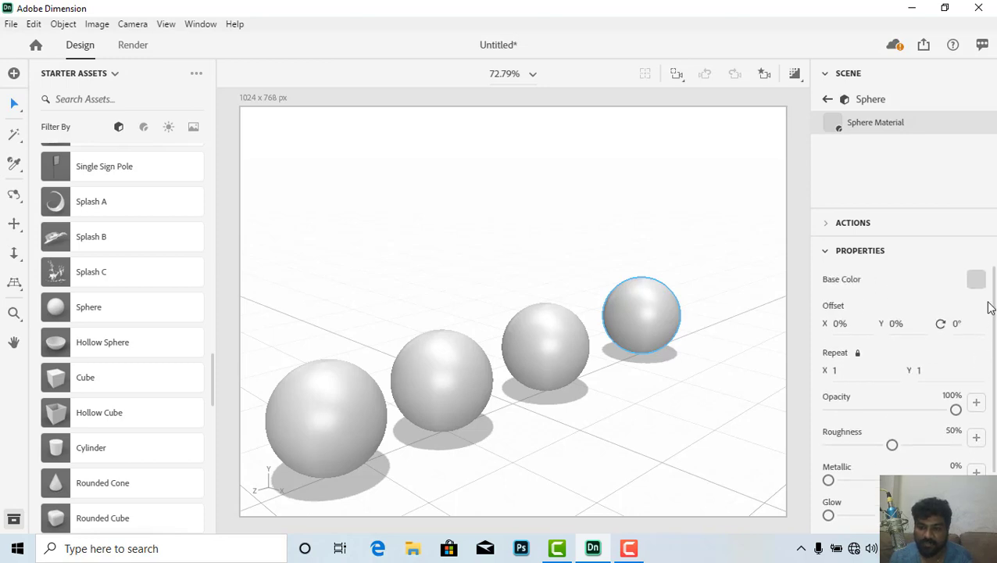
{"action": "left_click", "coordinate": [976, 281]}
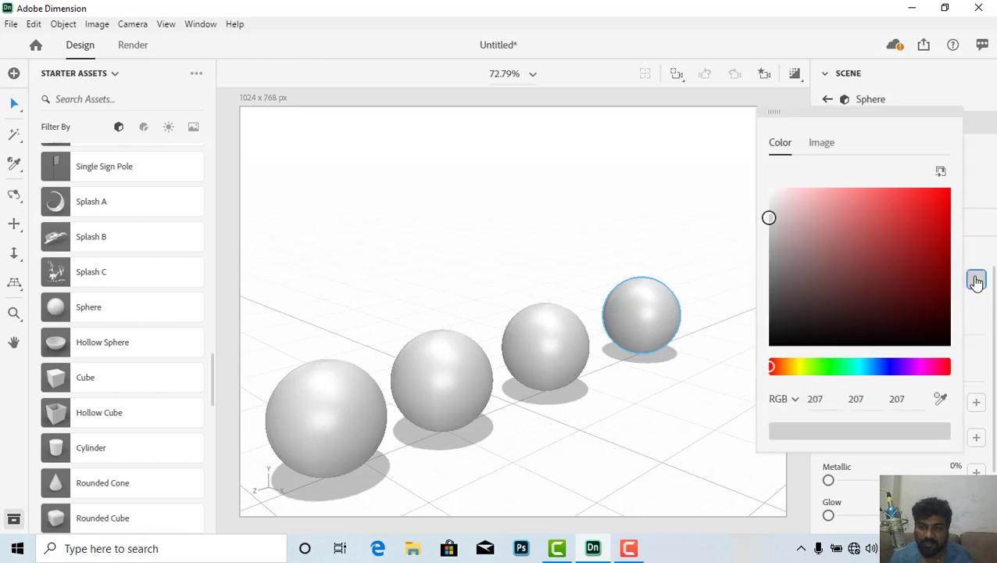
{"action": "left_click", "coordinate": [821, 143]}
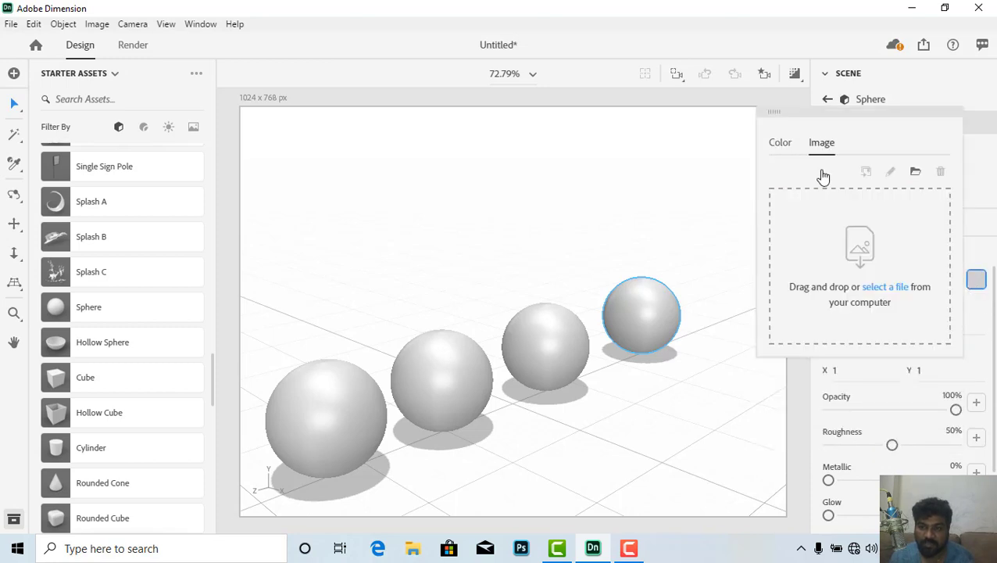
{"action": "left_click", "coordinate": [892, 294]}
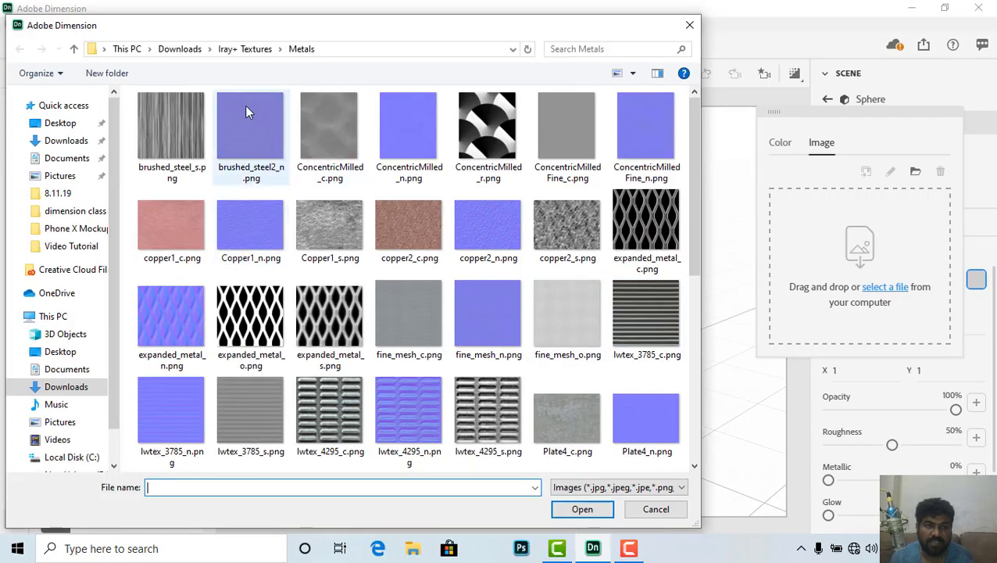
- Load Rust1_c.png from the Iray+ Textures Metals folder as the base color image of the farthest sphere's material
{"action": "left_click", "coordinate": [245, 47]}
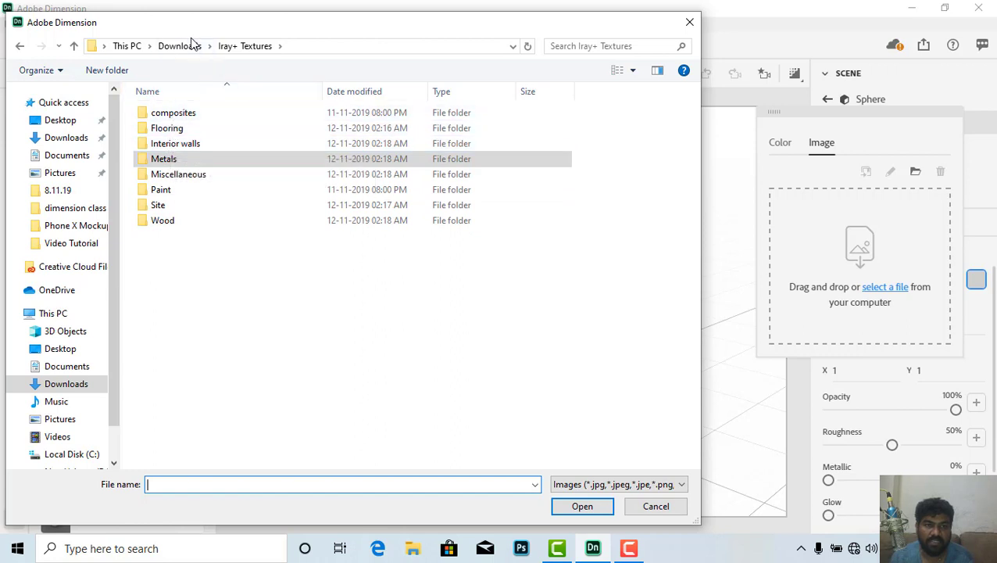
{"action": "left_click", "coordinate": [173, 160]}
{"action": "double_click", "coordinate": [172, 160]}
{"action": "left_click", "coordinate": [178, 166]}
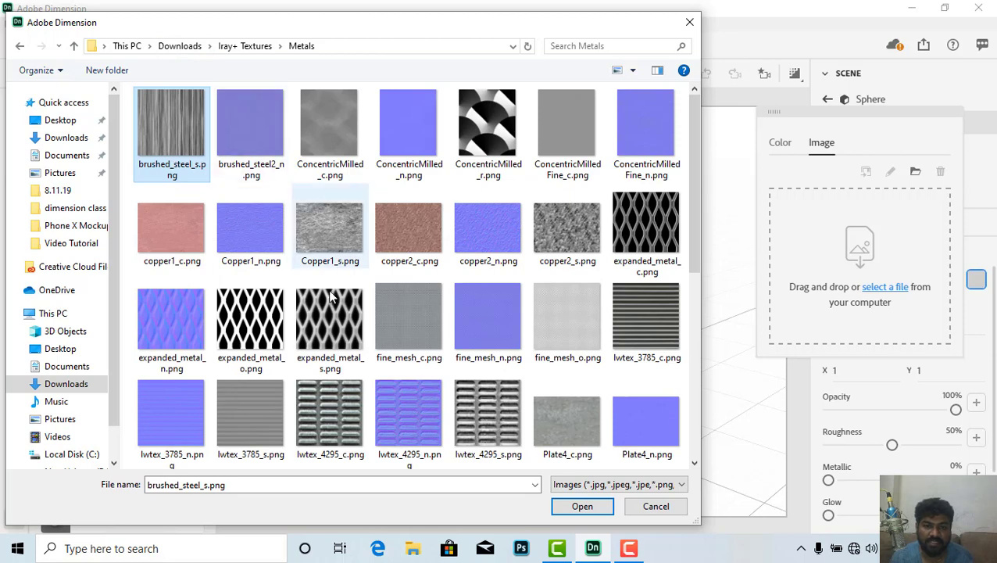
{"action": "scroll", "coordinate": [465, 323], "scroll_direction": "down", "scroll_amount": 5}
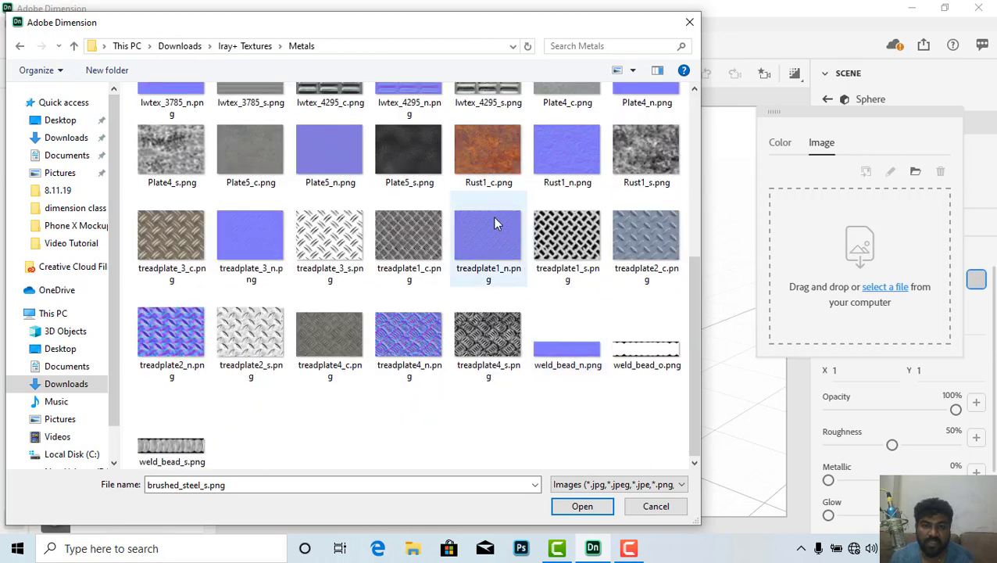
{"action": "left_click", "coordinate": [479, 152]}
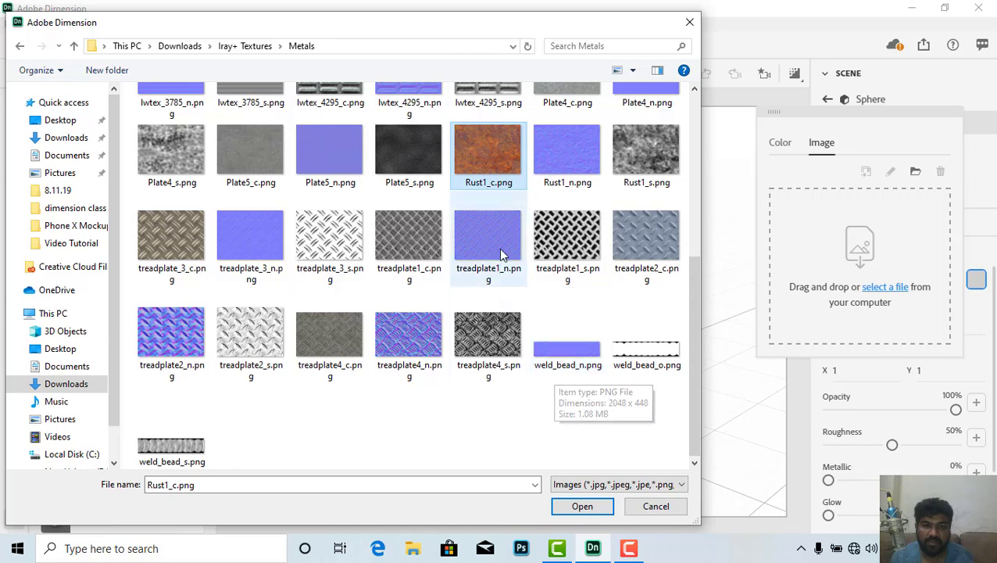
{"action": "left_click", "coordinate": [582, 506]}
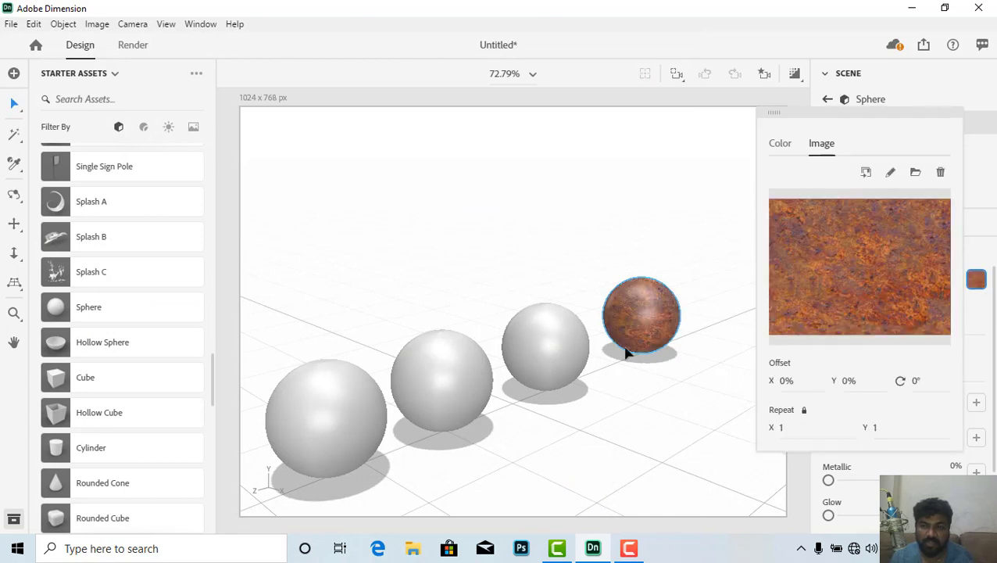
{"action": "left_click", "coordinate": [645, 397]}
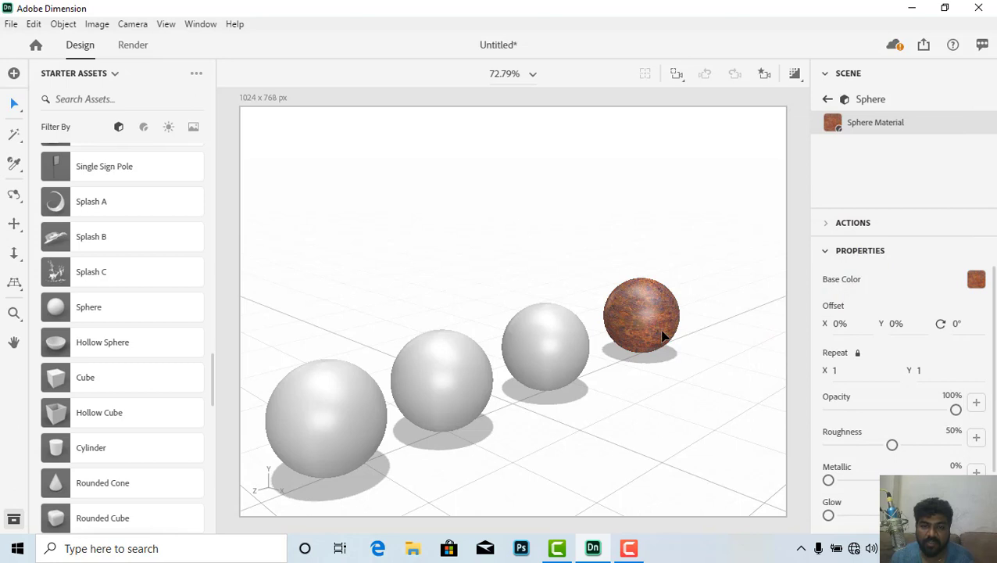
- Examine the rust texture on the farthest sphere from closer and wider views
{"action": "left_click", "coordinate": [666, 346]}
{"action": "scroll", "coordinate": [666, 345], "scroll_direction": "up", "scroll_amount": 3}
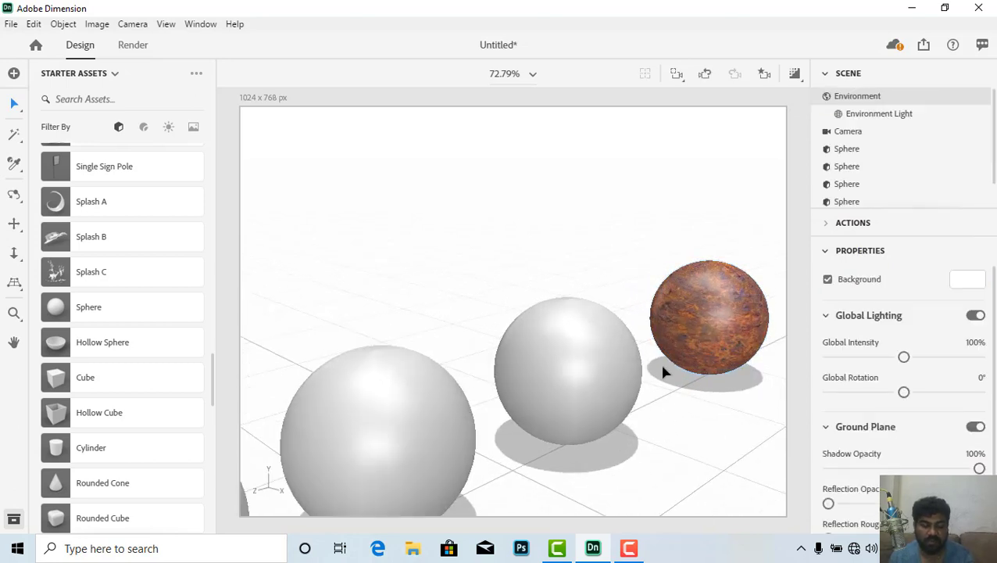
{"action": "scroll", "coordinate": [663, 365], "scroll_direction": "right", "scroll_amount": 5}
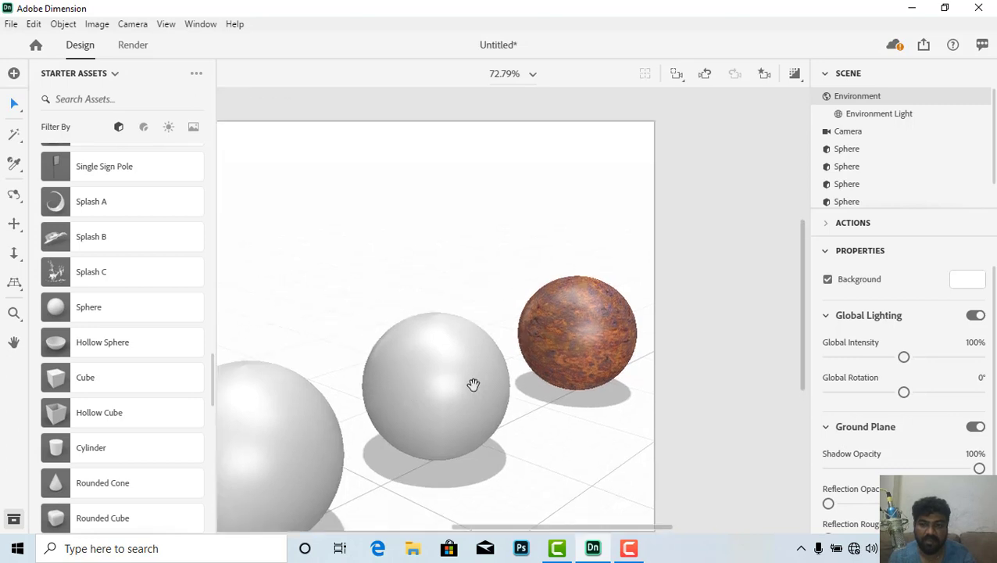
{"action": "scroll", "coordinate": [586, 356], "scroll_direction": "up", "scroll_amount": 2}
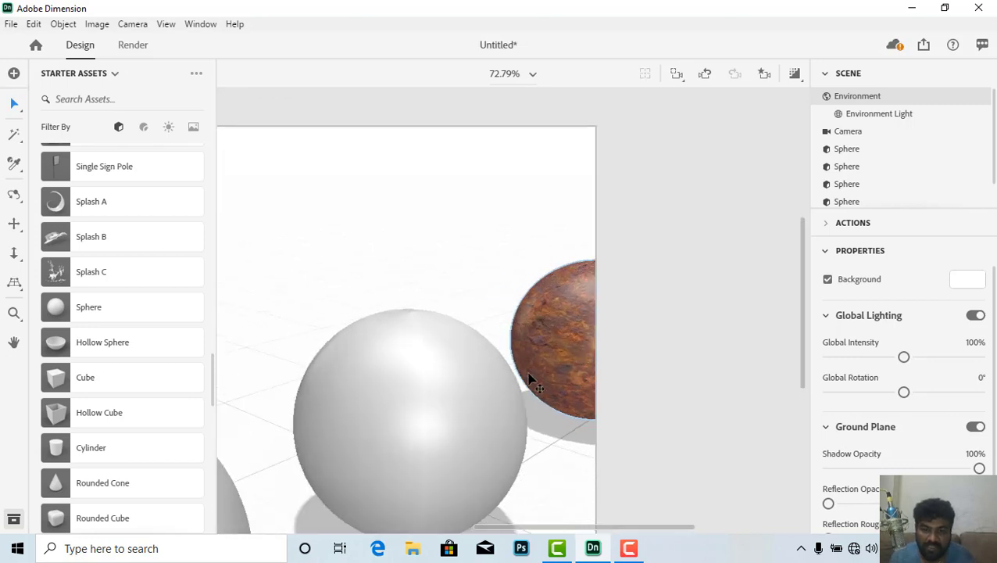
{"action": "scroll", "coordinate": [529, 378], "scroll_direction": "down", "scroll_amount": 2}
{"action": "scroll", "coordinate": [520, 383], "scroll_direction": "down", "scroll_amount": 2}
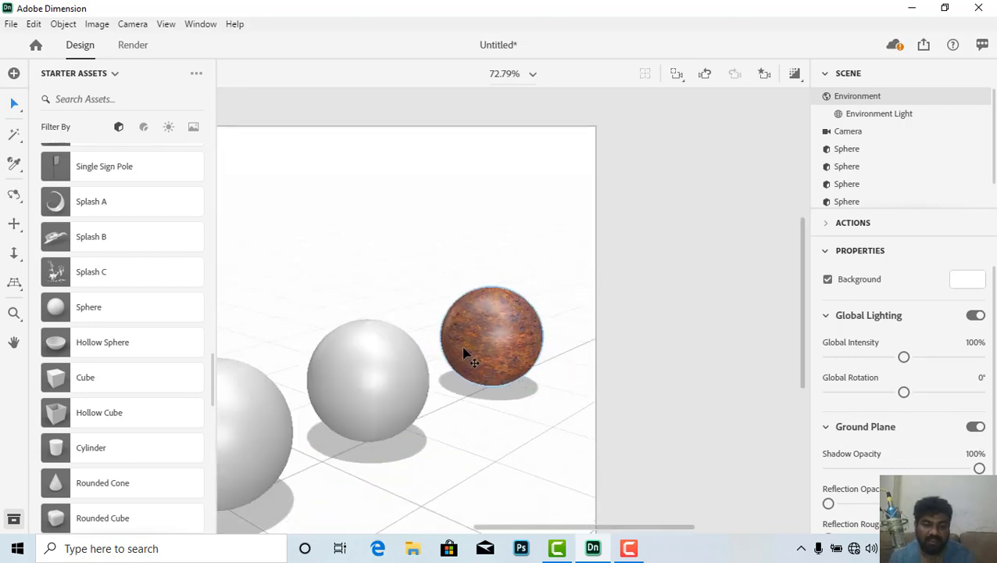
{"action": "scroll", "coordinate": [506, 323], "scroll_direction": "left", "scroll_amount": 4}
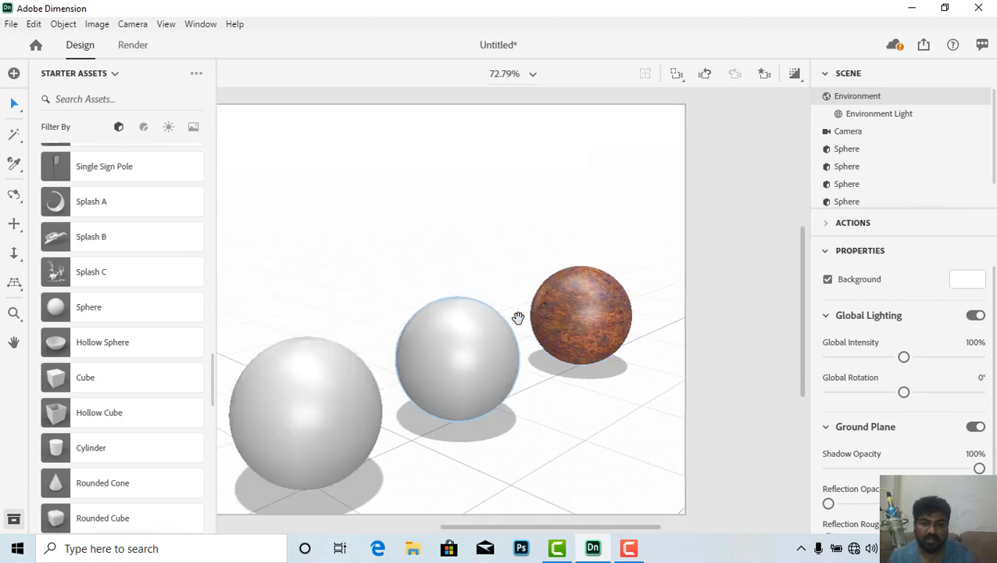
{"action": "scroll", "coordinate": [570, 316], "scroll_direction": "left", "scroll_amount": 2}
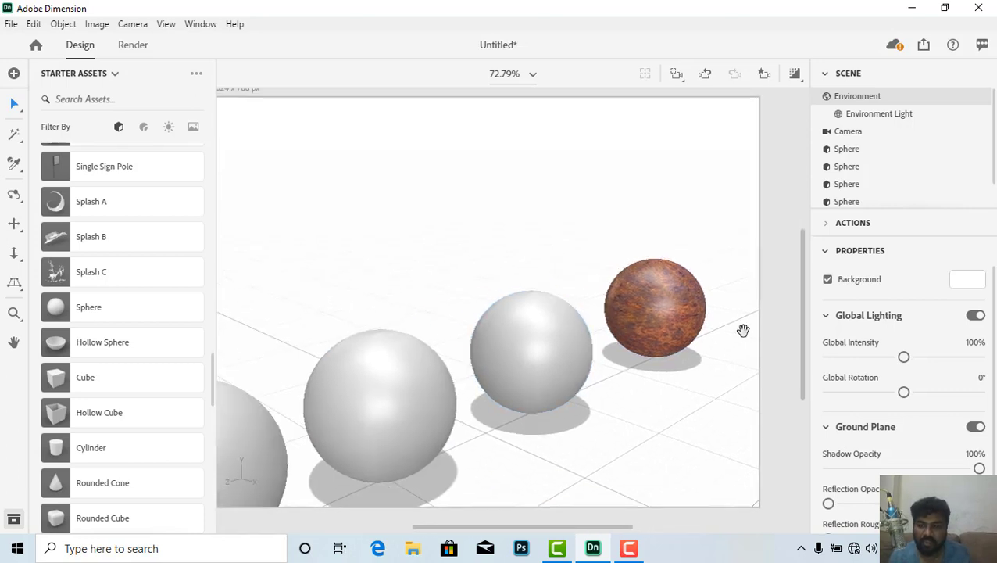
- Open the rust sphere's material and set its roughness to 87% and metallic to 1%, with full opacity
{"action": "left_click", "coordinate": [676, 312]}
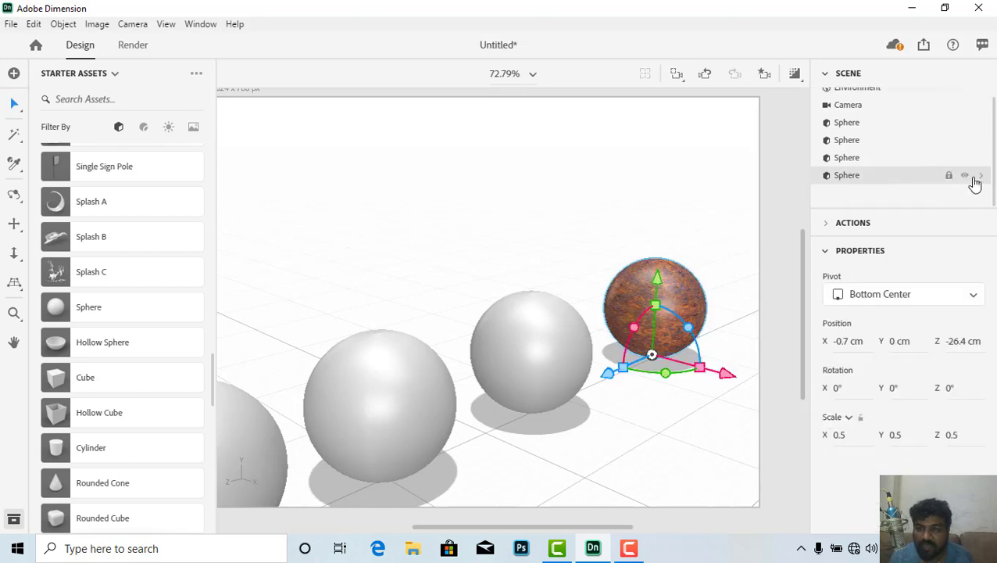
{"action": "left_click", "coordinate": [981, 178]}
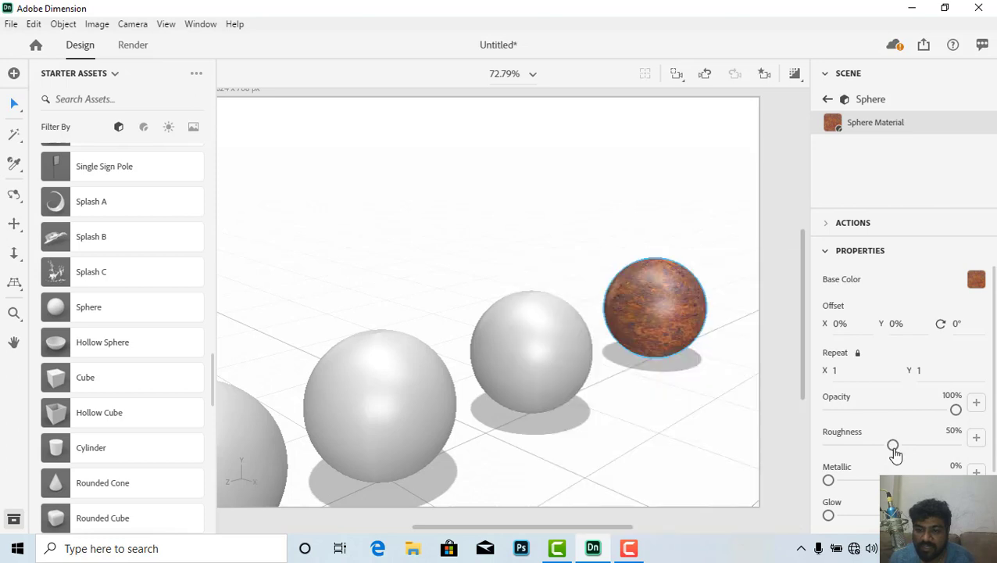
{"action": "left_click_drag", "start_coordinate": [895, 447], "coordinate": [928, 444]}
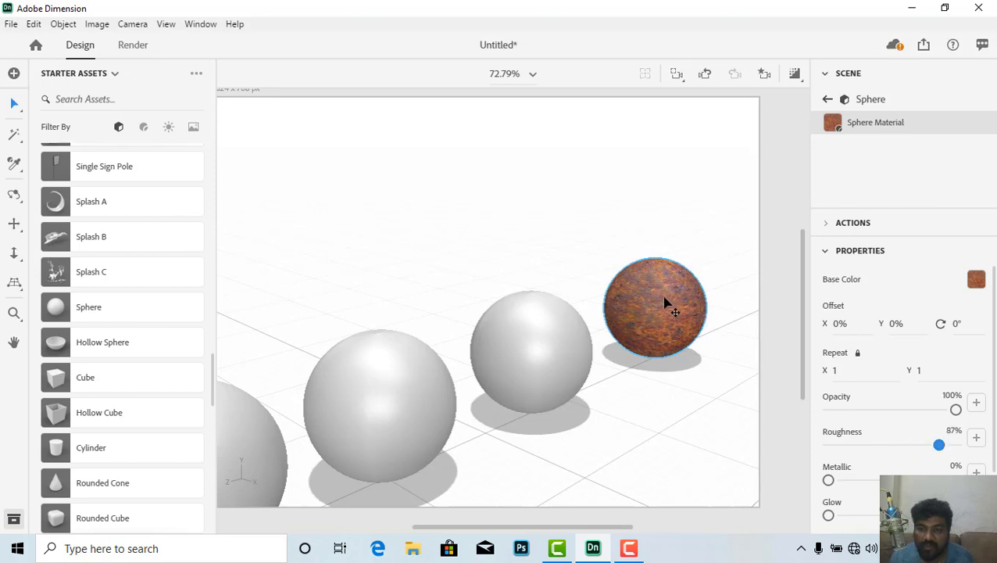
{"action": "scroll", "coordinate": [889, 462], "scroll_direction": "down", "scroll_amount": 2}
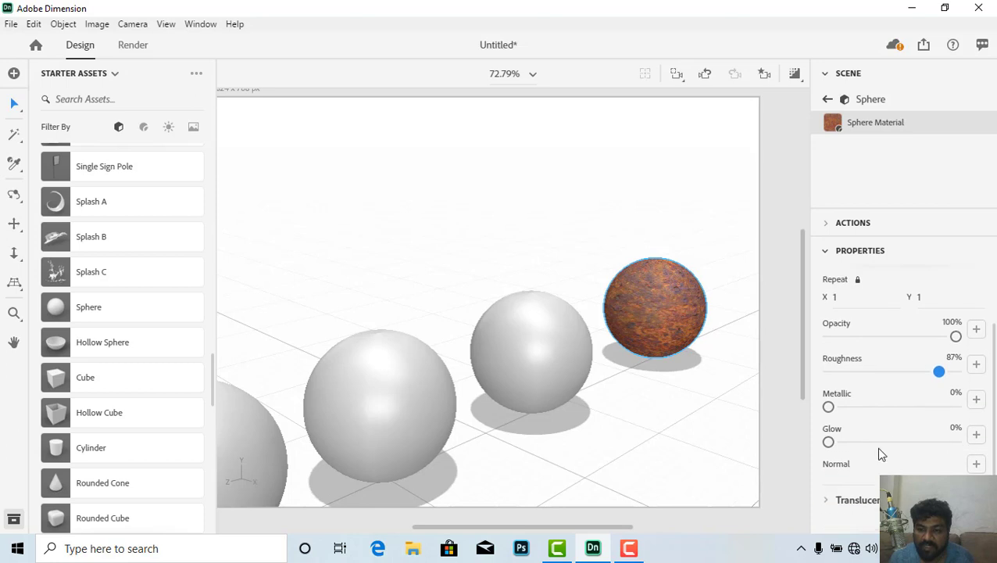
{"action": "left_click_drag", "start_coordinate": [830, 408], "coordinate": [813, 441]}
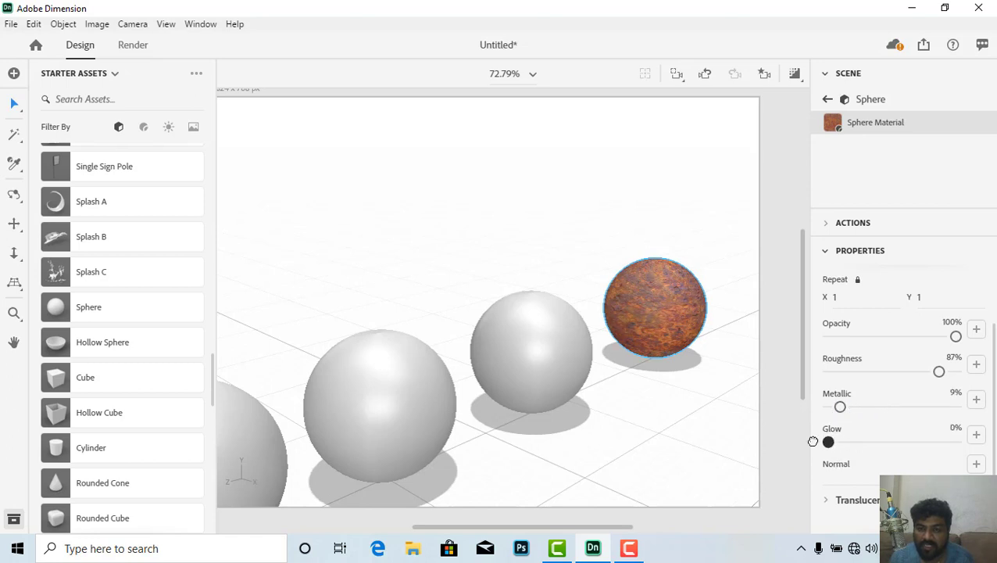
{"action": "mouse_move", "coordinate": [839, 410]}
{"action": "left_mouse_down"}
{"action": "mouse_move", "coordinate": [828, 407]}
{"action": "mouse_move", "coordinate": [866, 407]}
{"action": "mouse_move", "coordinate": [821, 414]}
{"action": "mouse_move", "coordinate": [830, 412]}
{"action": "left_mouse_up"}
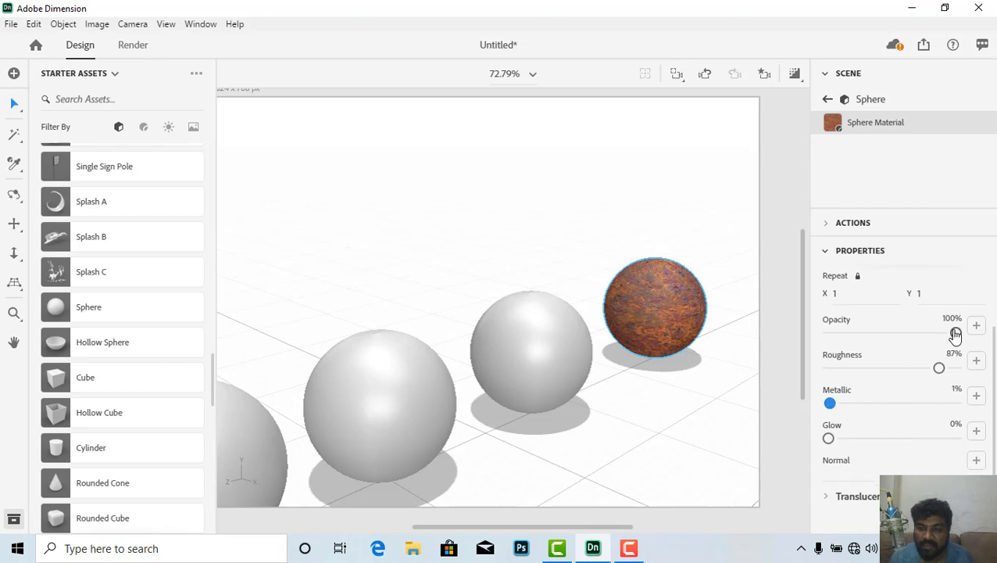
{"action": "left_click_drag", "start_coordinate": [955, 333], "coordinate": [989, 328]}
- In the rust material's translucence settings, set the index of refraction to 1.61 and the density to 0.44
{"action": "left_click", "coordinate": [826, 504]}
{"action": "scroll", "coordinate": [866, 475], "scroll_direction": "down", "scroll_amount": 3}
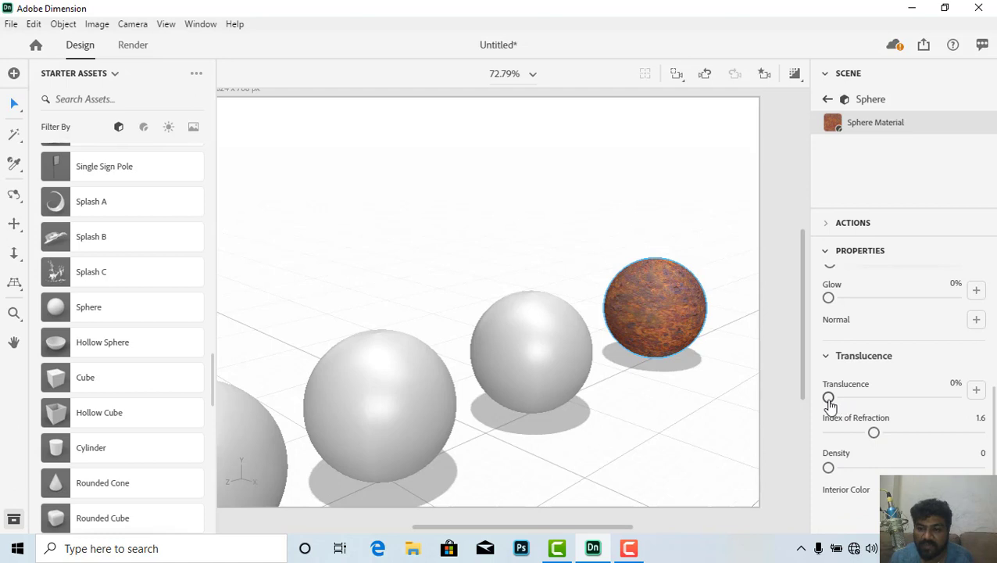
{"action": "mouse_move", "coordinate": [829, 397]}
{"action": "left_mouse_down"}
{"action": "mouse_move", "coordinate": [956, 399]}
{"action": "mouse_move", "coordinate": [827, 399]}
{"action": "left_mouse_up"}
{"action": "left_click_drag", "start_coordinate": [873, 434], "coordinate": [888, 432]}
{"action": "left_click_drag", "start_coordinate": [902, 432], "coordinate": [873, 433]}
{"action": "left_click_drag", "start_coordinate": [830, 469], "coordinate": [771, 467]}
{"action": "left_click_drag", "start_coordinate": [846, 467], "coordinate": [834, 468]}
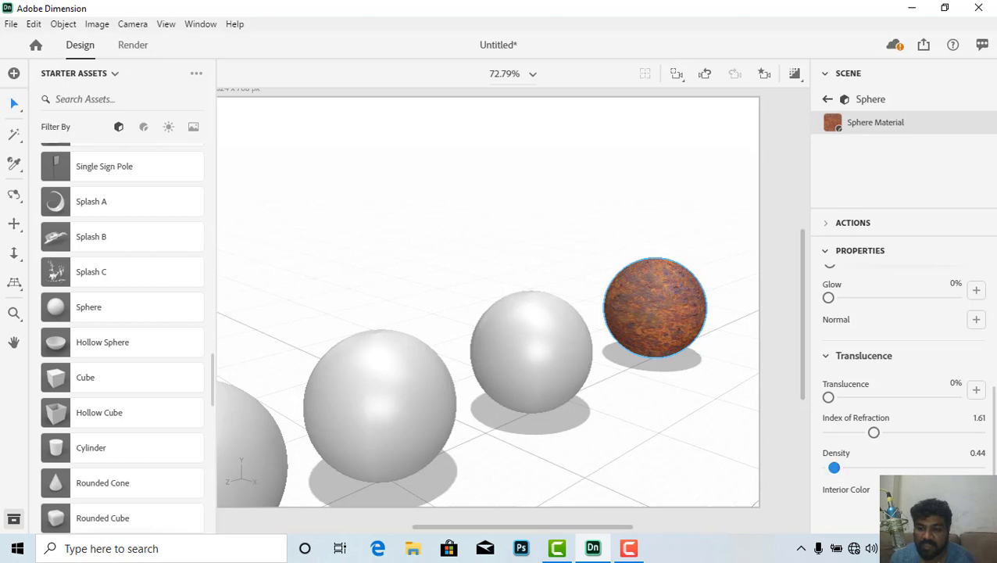
- Open the interior color picker of the rust material and look over the available shades
{"action": "left_click", "coordinate": [973, 489]}
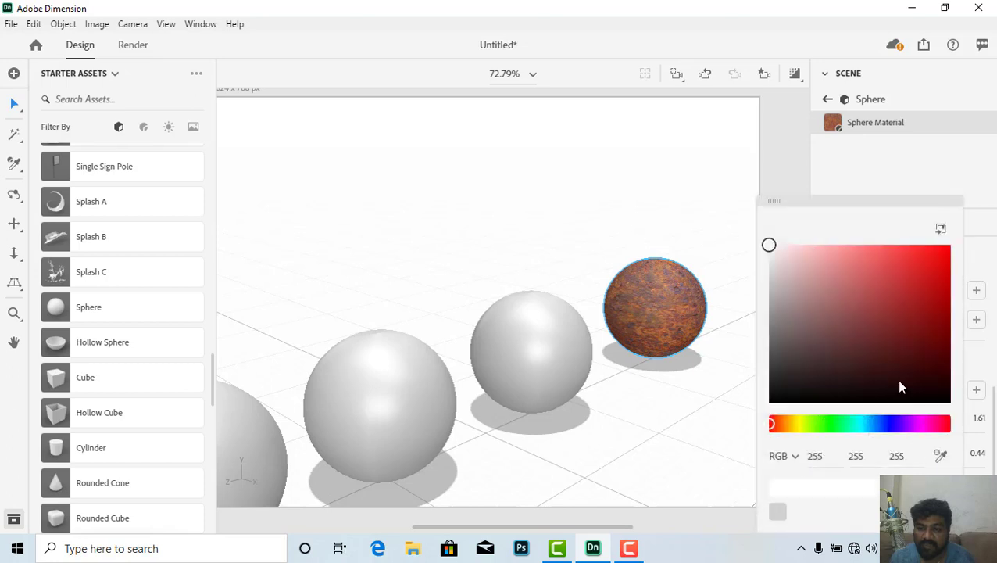
{"action": "left_click_drag", "start_coordinate": [900, 387], "coordinate": [793, 379]}
{"action": "left_click", "coordinate": [811, 357]}
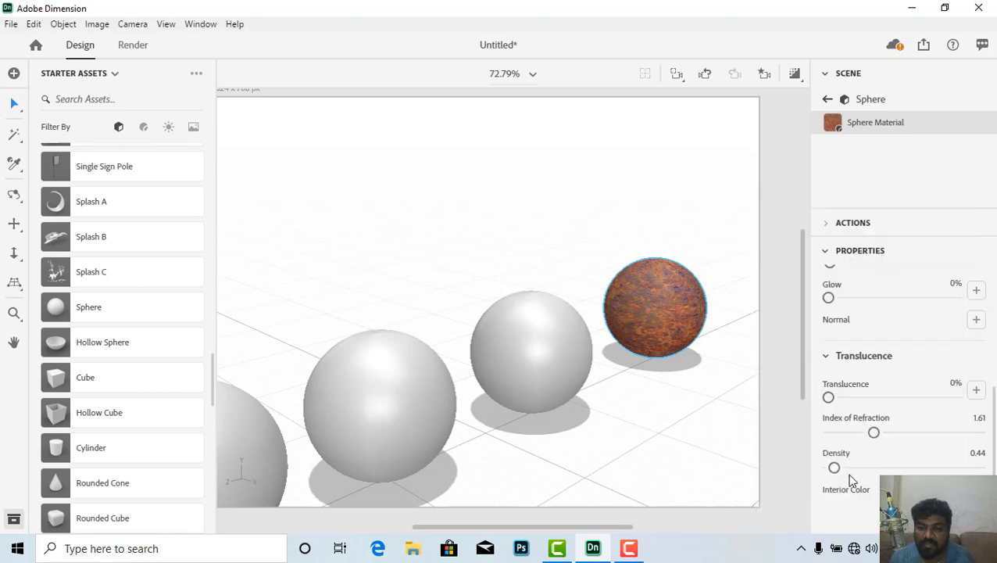
- Pan and zoom the camera around the rust sphere to examine how its surface looks beside the plain ones
{"action": "scroll", "coordinate": [897, 404], "scroll_direction": "up", "scroll_amount": 4}
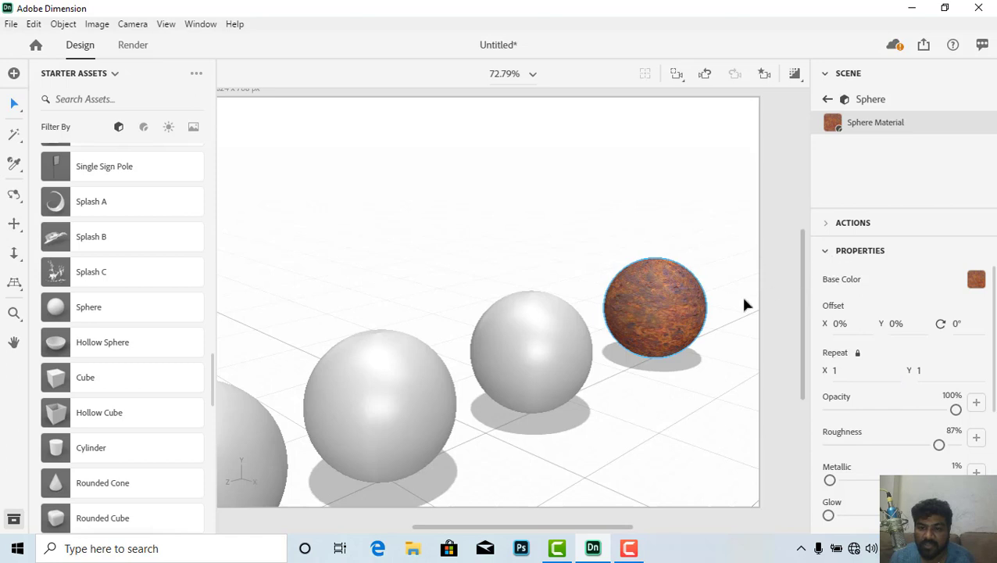
{"action": "scroll", "coordinate": [678, 328], "scroll_direction": "up", "scroll_amount": 2}
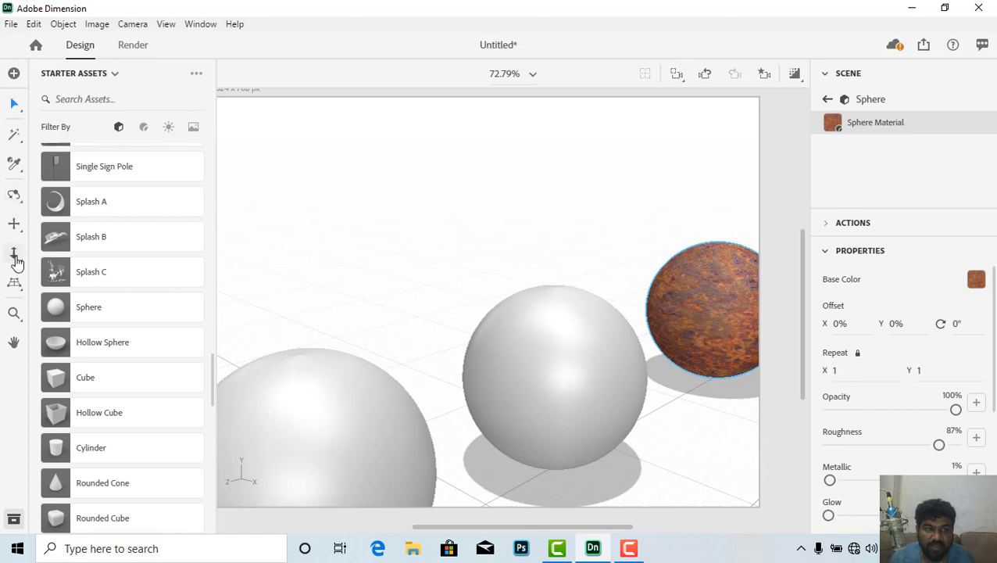
{"action": "left_click", "coordinate": [14, 226]}
{"action": "left_click_drag", "start_coordinate": [679, 329], "coordinate": [521, 342]}
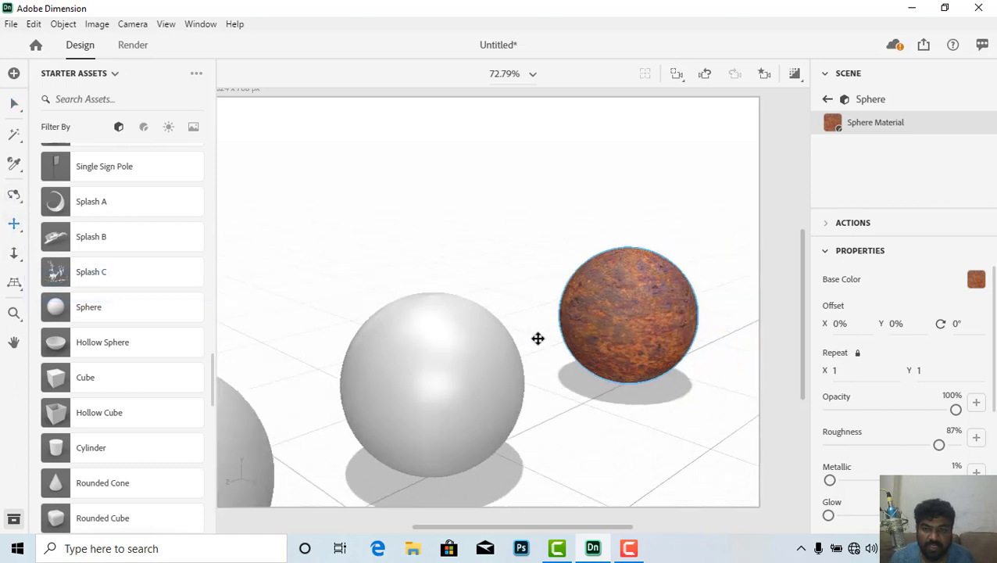
{"action": "scroll", "coordinate": [610, 350], "scroll_direction": "up", "scroll_amount": 2}
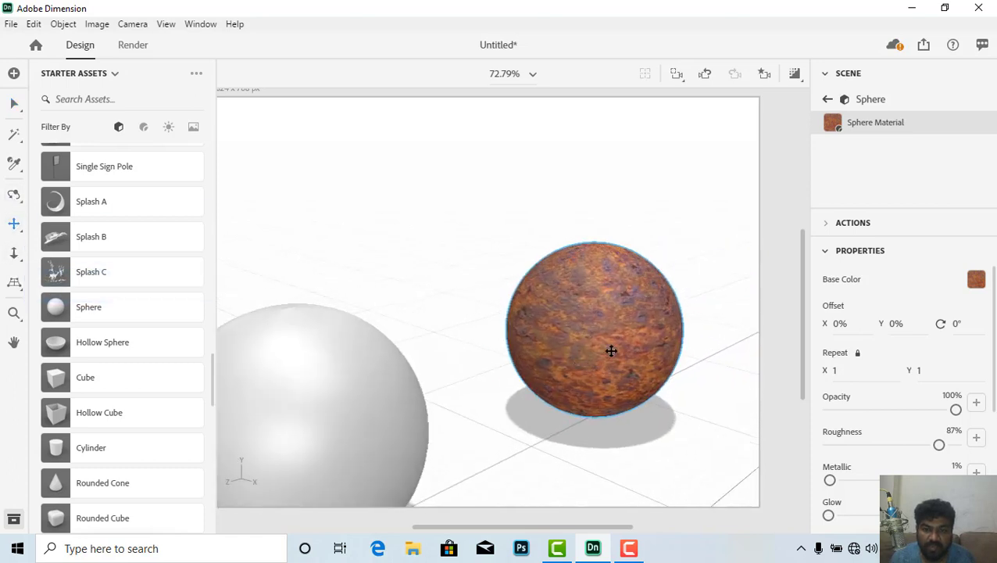
{"action": "left_click_drag", "start_coordinate": [609, 349], "coordinate": [532, 360]}
{"action": "scroll", "coordinate": [523, 402], "scroll_direction": "up", "scroll_amount": 3}
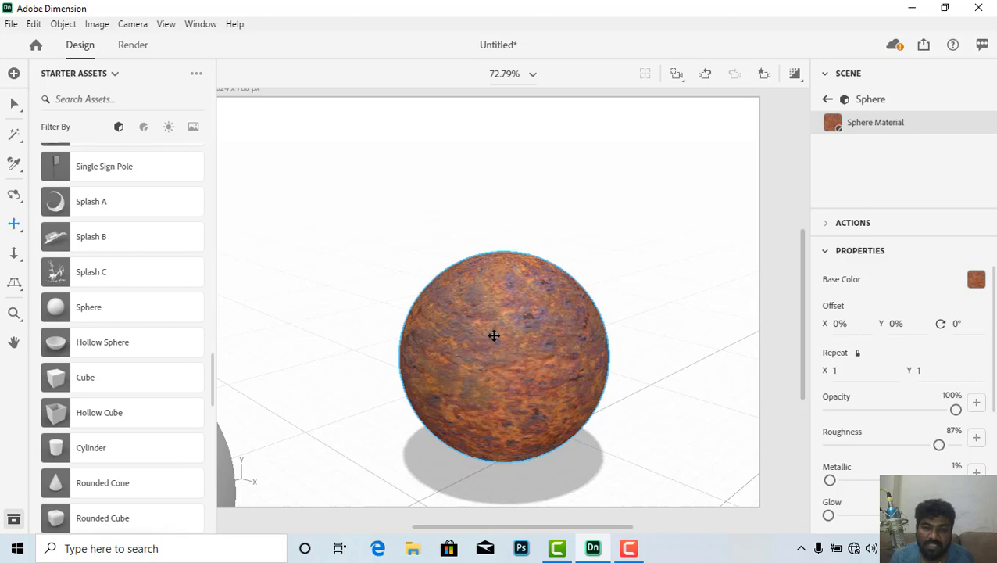
{"action": "scroll", "coordinate": [519, 354], "scroll_direction": "down", "scroll_amount": 5}
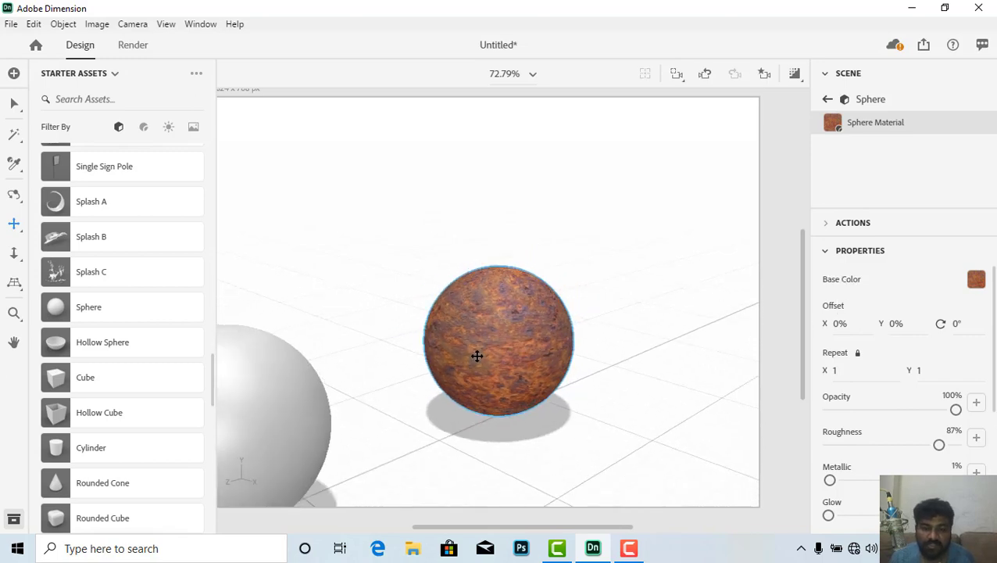
{"action": "right_click_drag", "start_coordinate": [475, 356], "coordinate": [516, 339]}
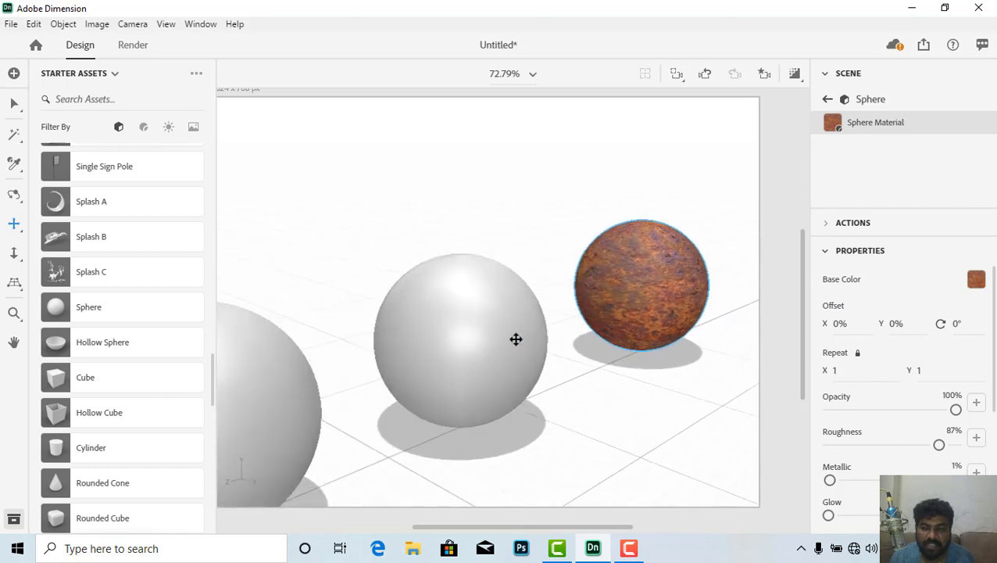
{"action": "right_click_drag", "start_coordinate": [479, 370], "coordinate": [522, 344]}
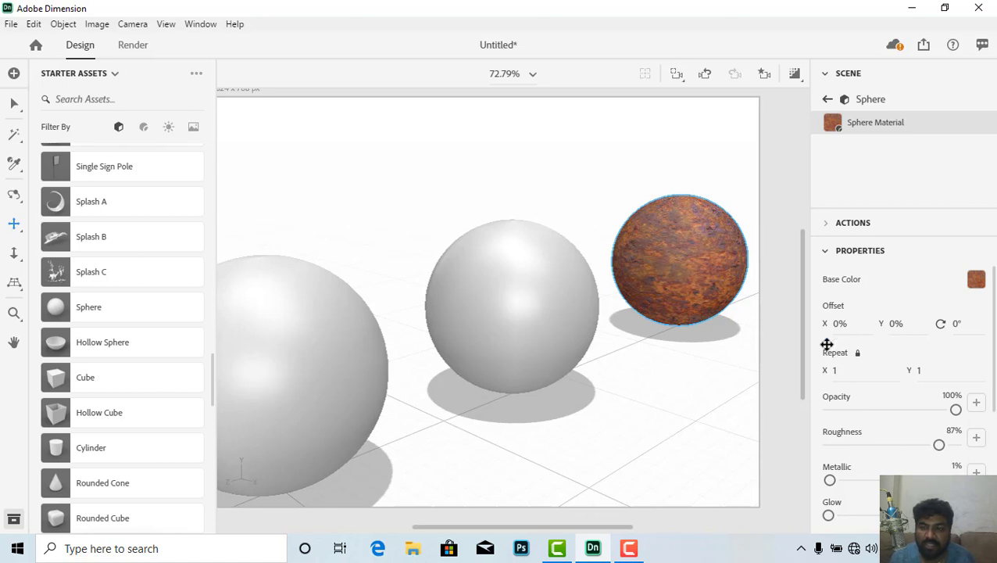
- Set the rust material's roughness to 93% and inspect the sphere's surface up close
{"action": "scroll", "coordinate": [870, 351], "scroll_direction": "down", "scroll_amount": 3}
{"action": "scroll", "coordinate": [872, 354], "scroll_direction": "up", "scroll_amount": 3}
{"action": "scroll", "coordinate": [849, 378], "scroll_direction": "down", "scroll_amount": 3}
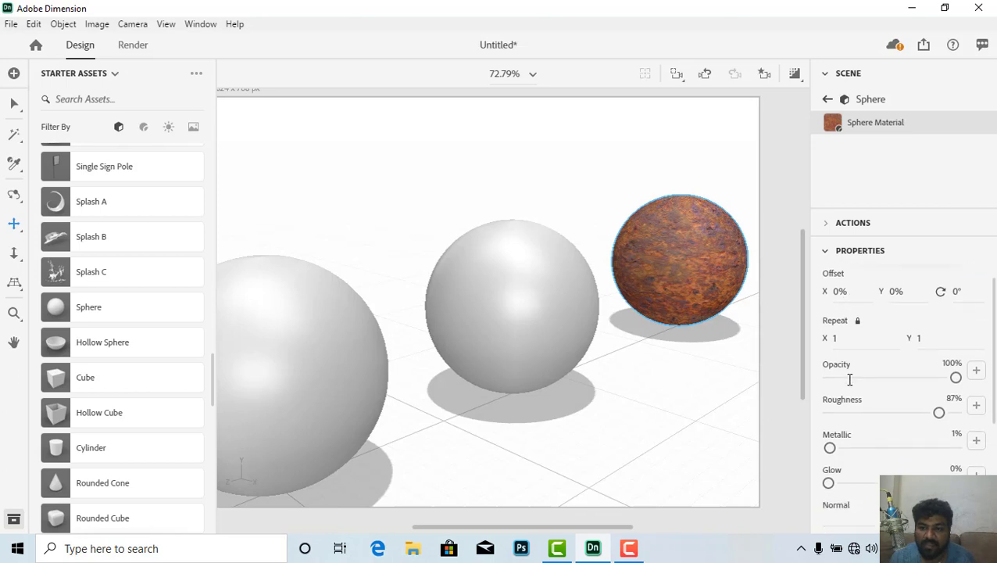
{"action": "scroll", "coordinate": [914, 341], "scroll_direction": "up", "scroll_amount": 1}
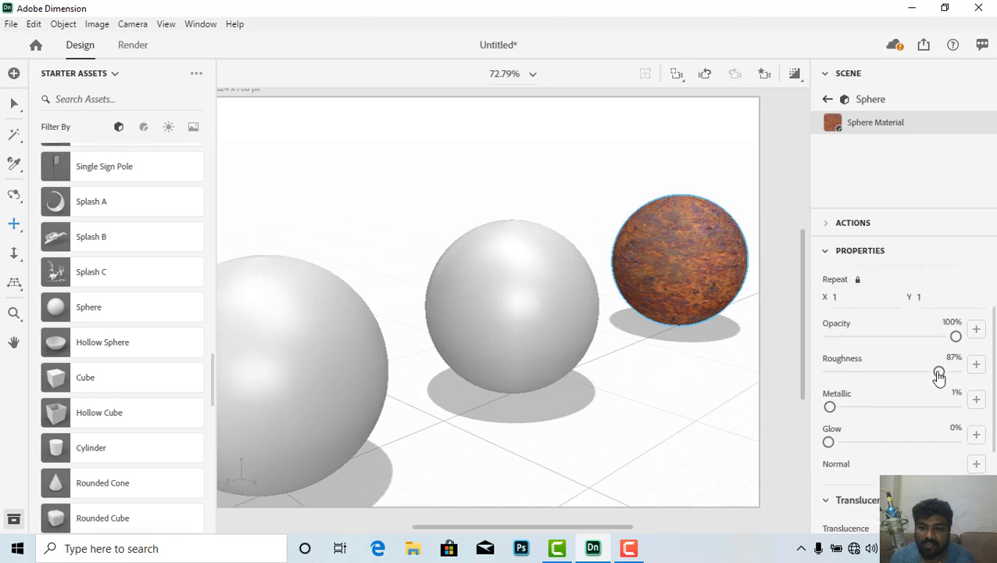
{"action": "mouse_move", "coordinate": [938, 376]}
{"action": "left_mouse_down"}
{"action": "mouse_move", "coordinate": [888, 372]}
{"action": "mouse_move", "coordinate": [946, 372]}
{"action": "left_mouse_up"}
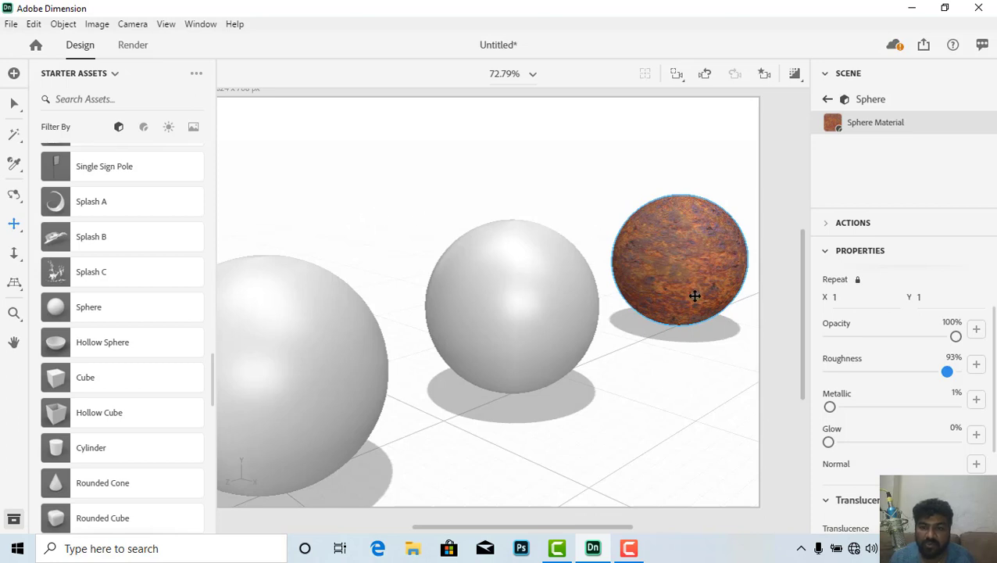
{"action": "middle_click_drag", "start_coordinate": [615, 296], "coordinate": [554, 367]}
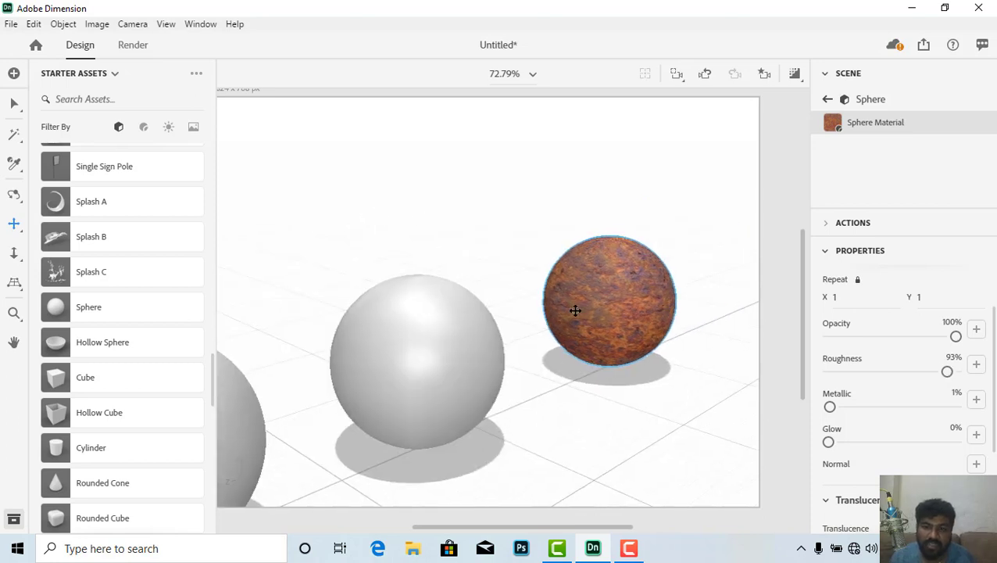
{"action": "scroll", "coordinate": [602, 344], "scroll_direction": "up", "scroll_amount": 4}
{"action": "scroll", "coordinate": [552, 368], "scroll_direction": "up", "scroll_amount": 2}
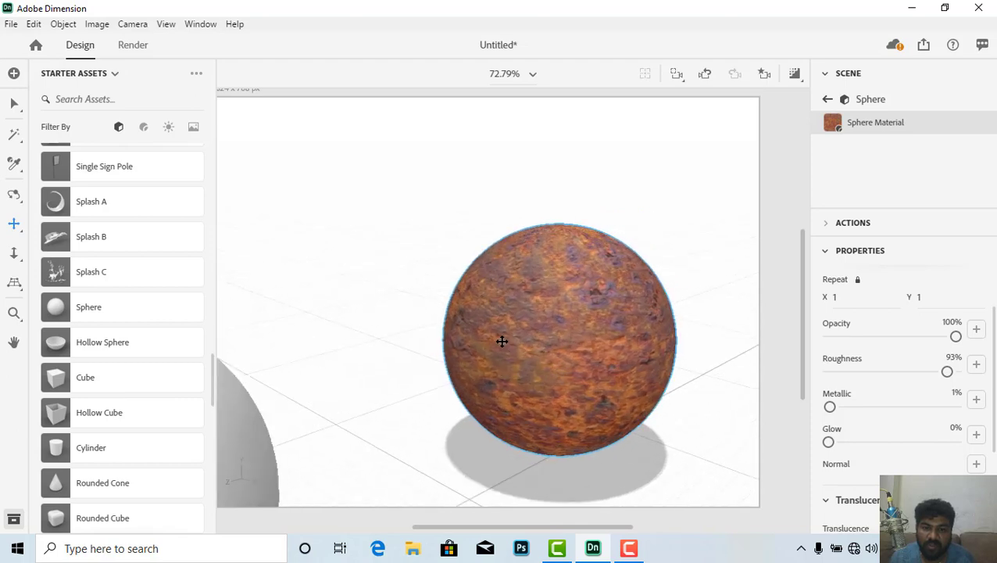
- Select the plain sphere next to the rust sphere and open its material properties
{"action": "scroll", "coordinate": [502, 341], "scroll_direction": "down", "scroll_amount": 5}
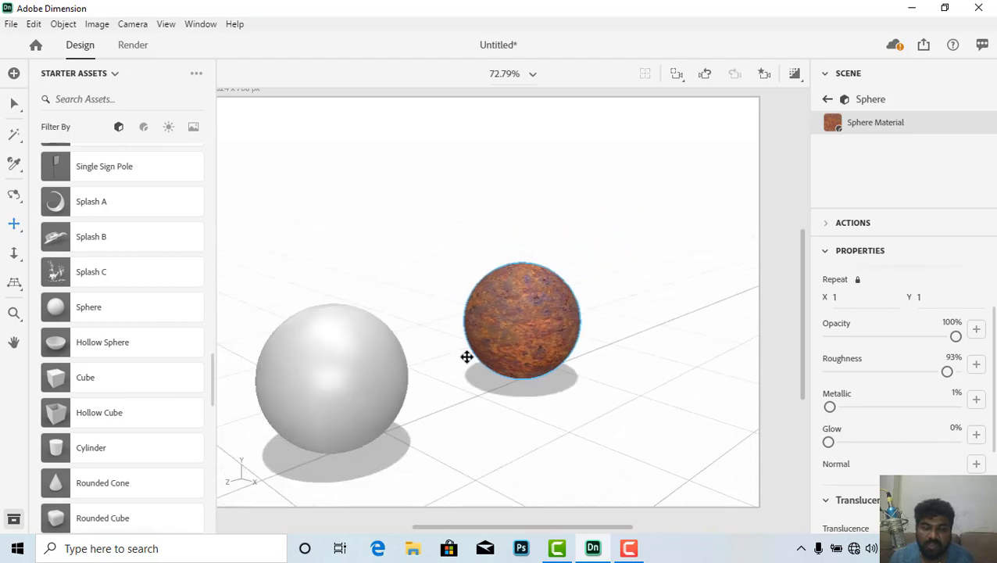
{"action": "middle_click_drag", "start_coordinate": [467, 356], "coordinate": [576, 311]}
{"action": "scroll", "coordinate": [586, 309], "scroll_direction": "up", "scroll_amount": 2}
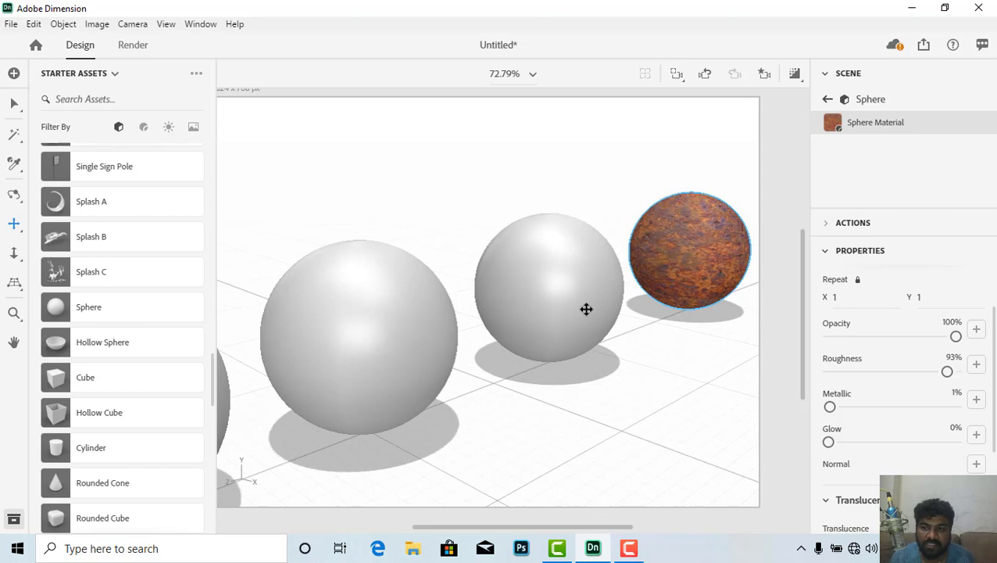
{"action": "left_click", "coordinate": [828, 99]}
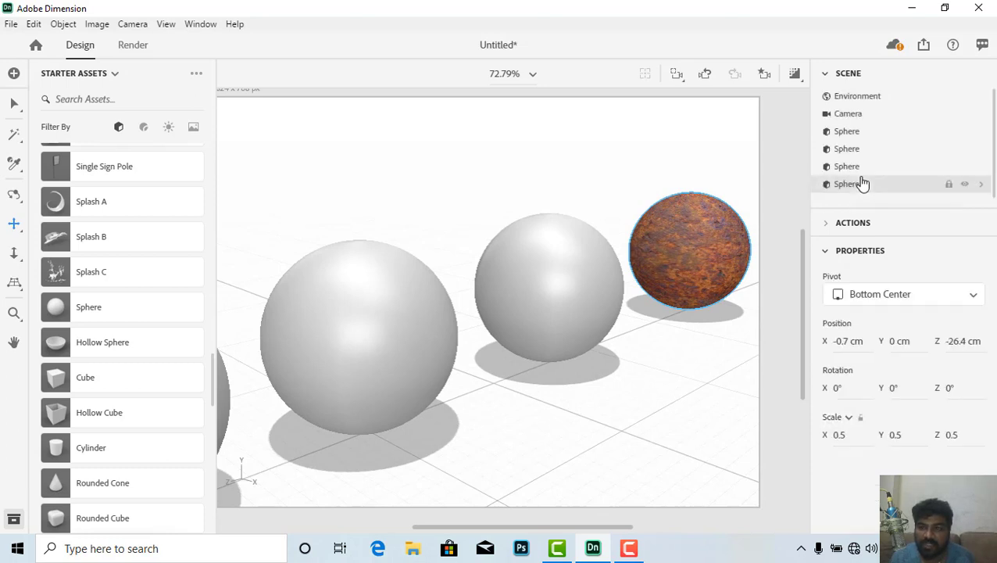
{"action": "left_click", "coordinate": [844, 167]}
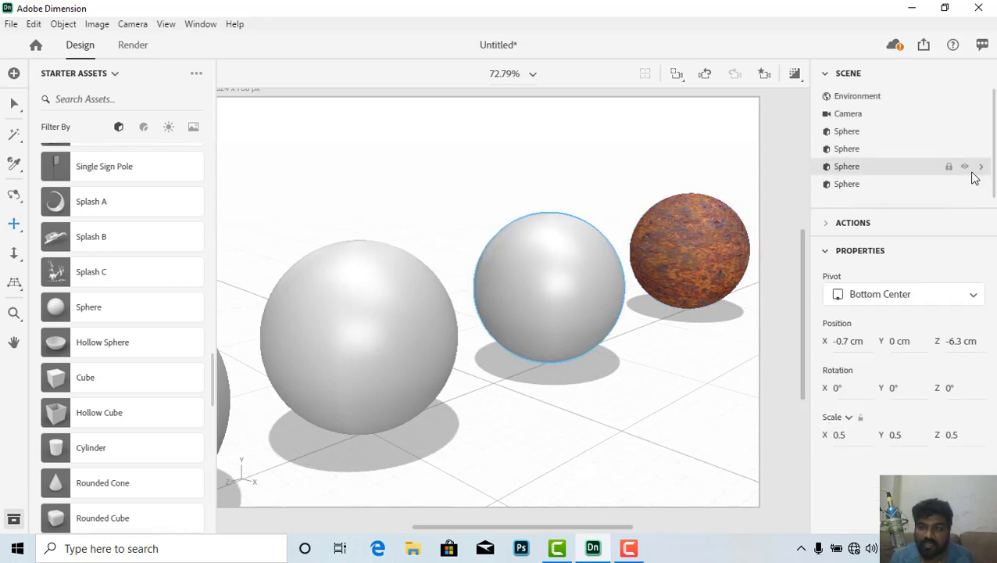
{"action": "left_click", "coordinate": [981, 168]}
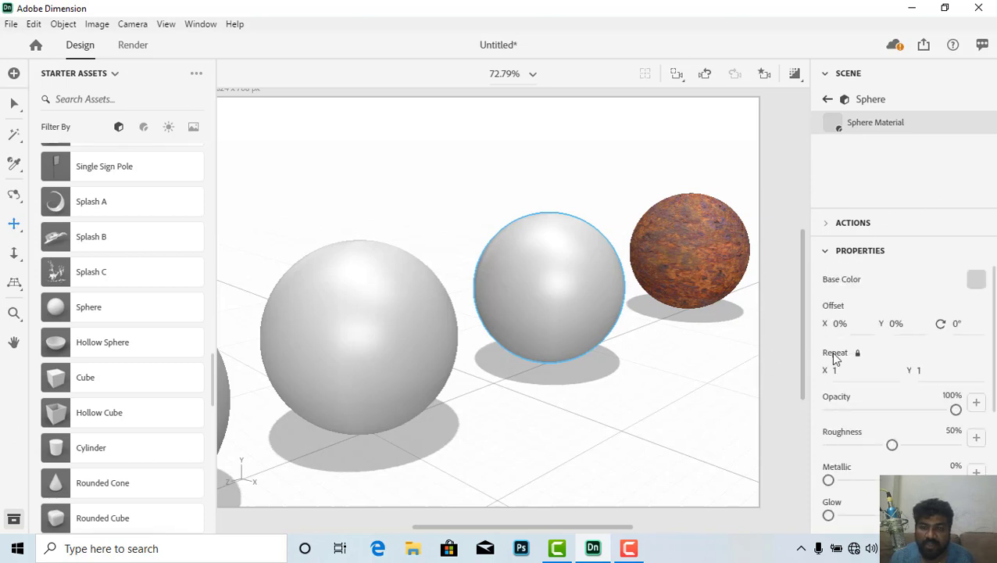
- Try a striped purple-blue normal map from the Iray+ Textures Wood folder as the plain sphere's base color image
{"action": "left_click", "coordinate": [976, 279]}
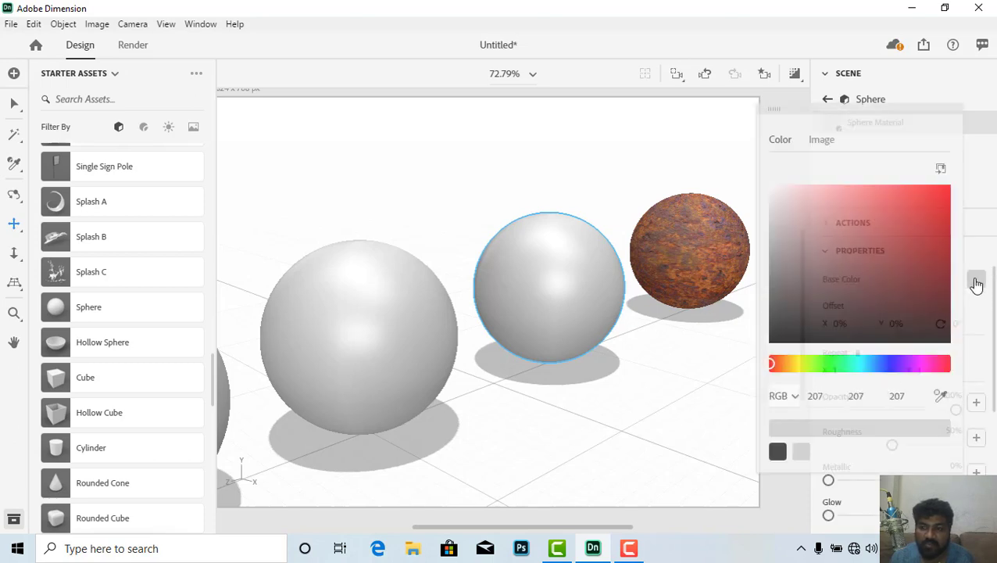
{"action": "left_click", "coordinate": [828, 139]}
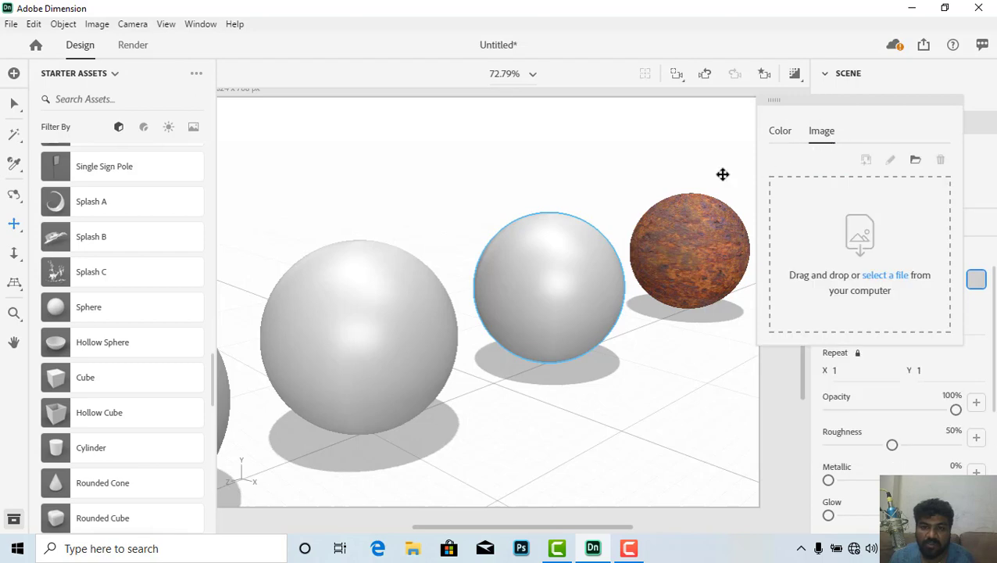
{"action": "left_click", "coordinate": [884, 277]}
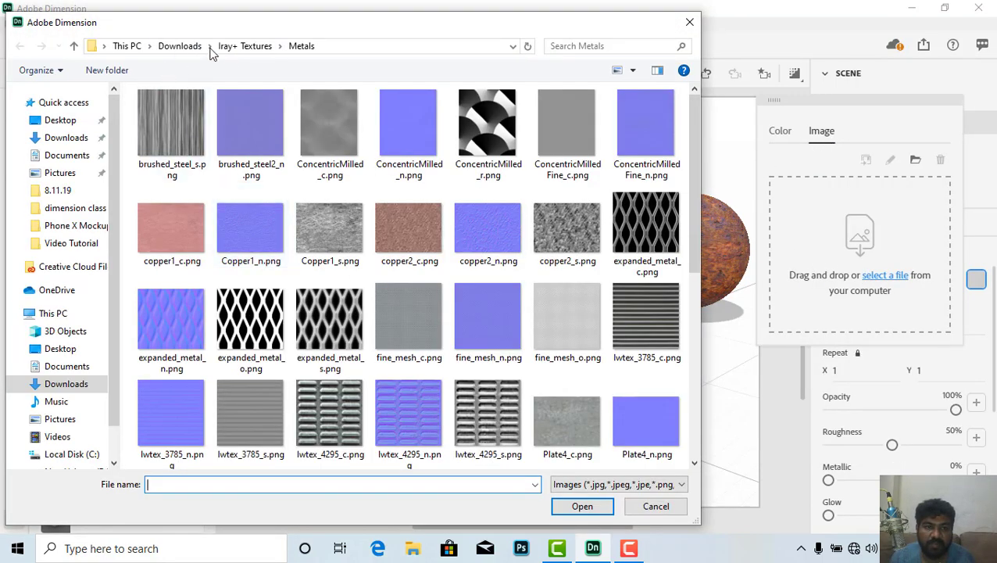
{"action": "left_click", "coordinate": [235, 50]}
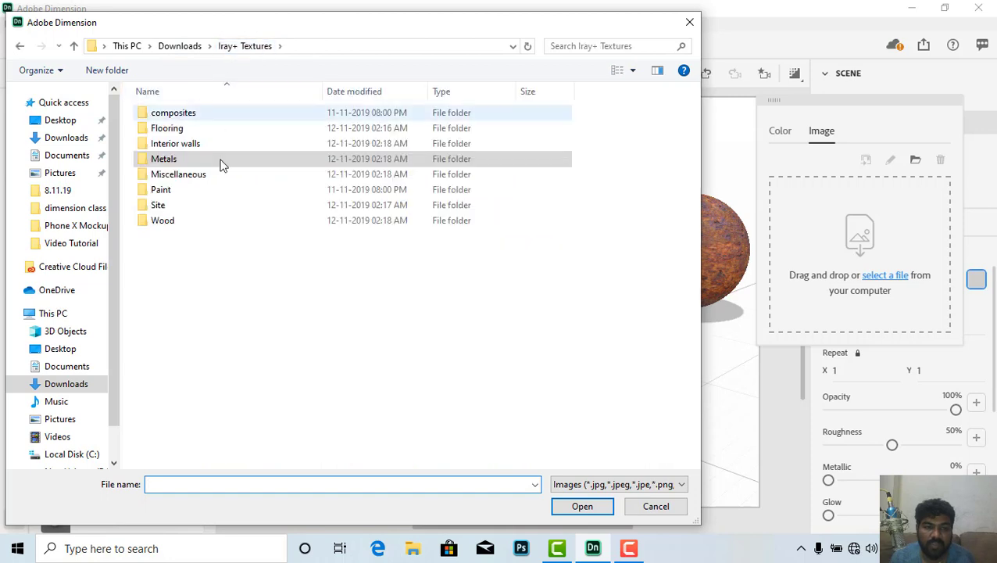
{"action": "left_click", "coordinate": [164, 223]}
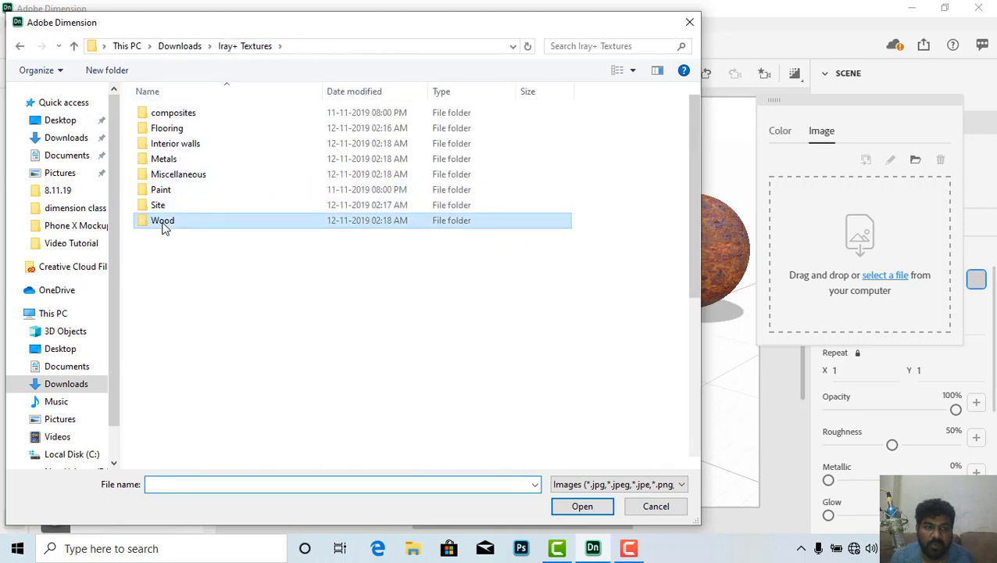
{"action": "key", "text": "Escape"}
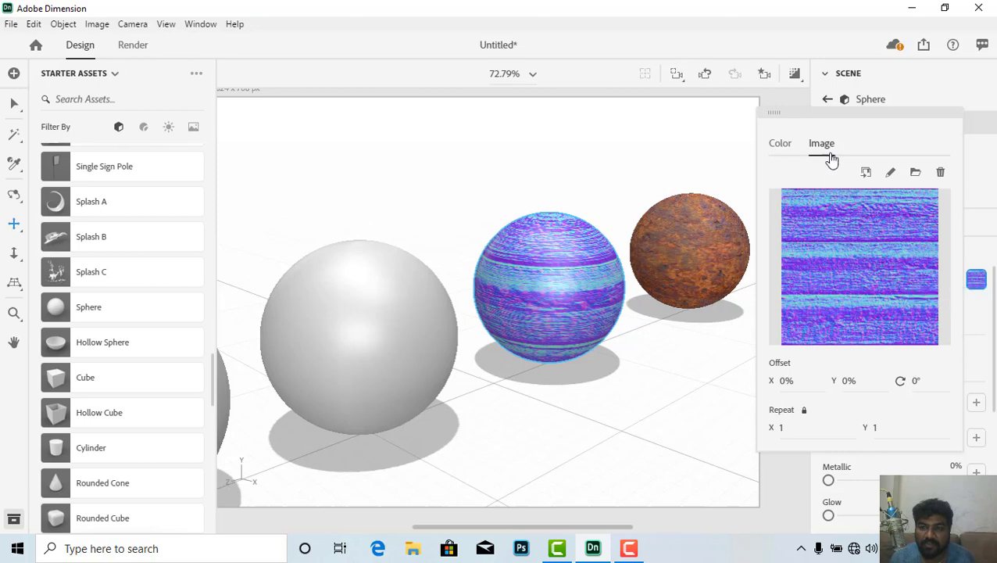
{"action": "left_click", "coordinate": [782, 147]}
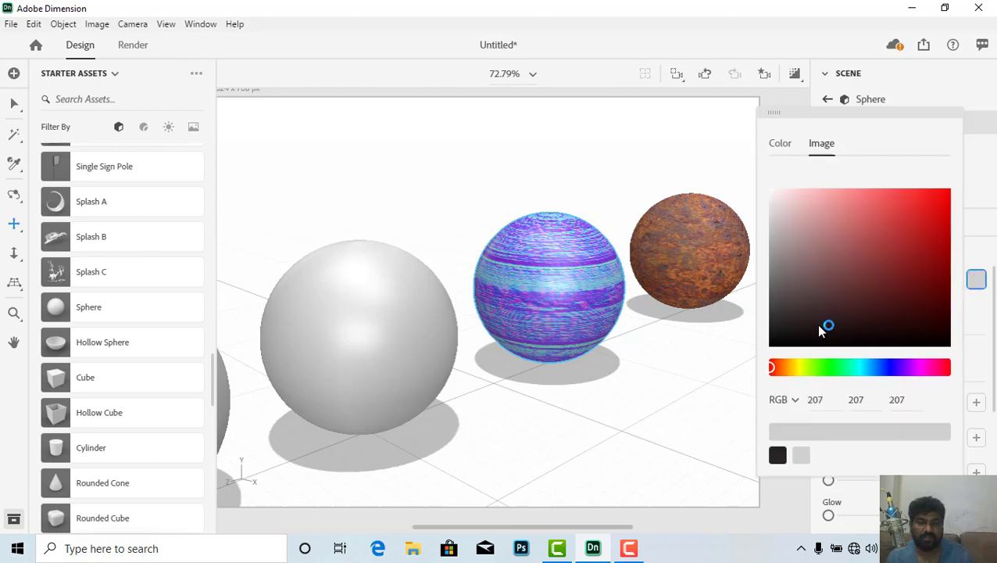
{"action": "left_click", "coordinate": [821, 144]}
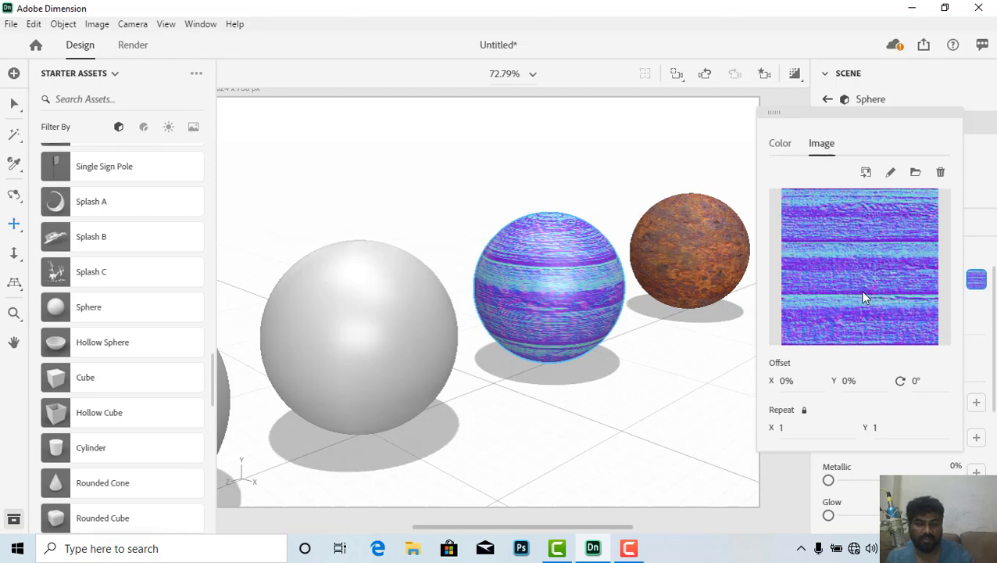
- Undo the striped purple-blue image on the sphere's base color
{"action": "key", "text": "ctrl+z"}
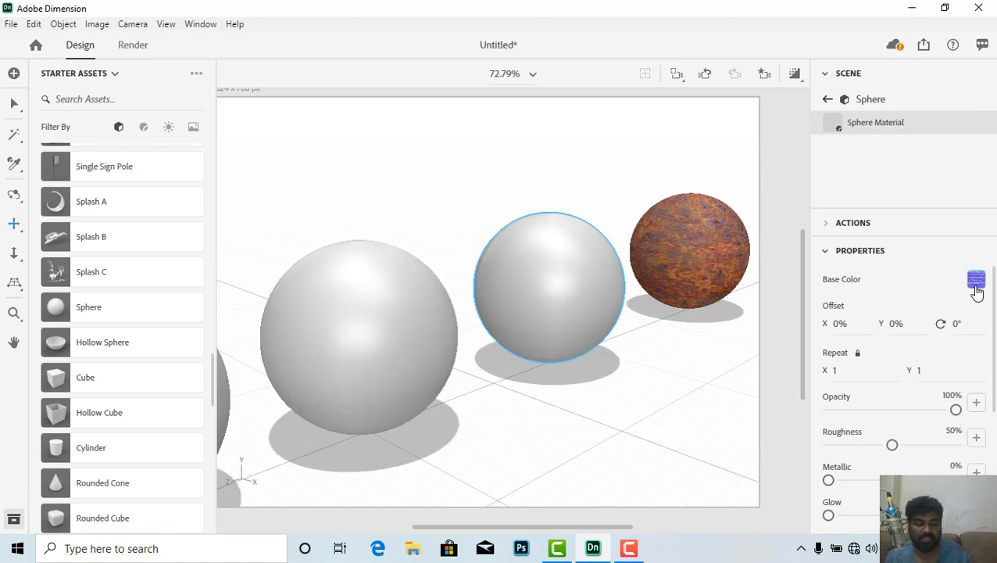
{"action": "key", "text": "ctrl+shift+z"}
{"action": "key", "text": "ctrl+z"}
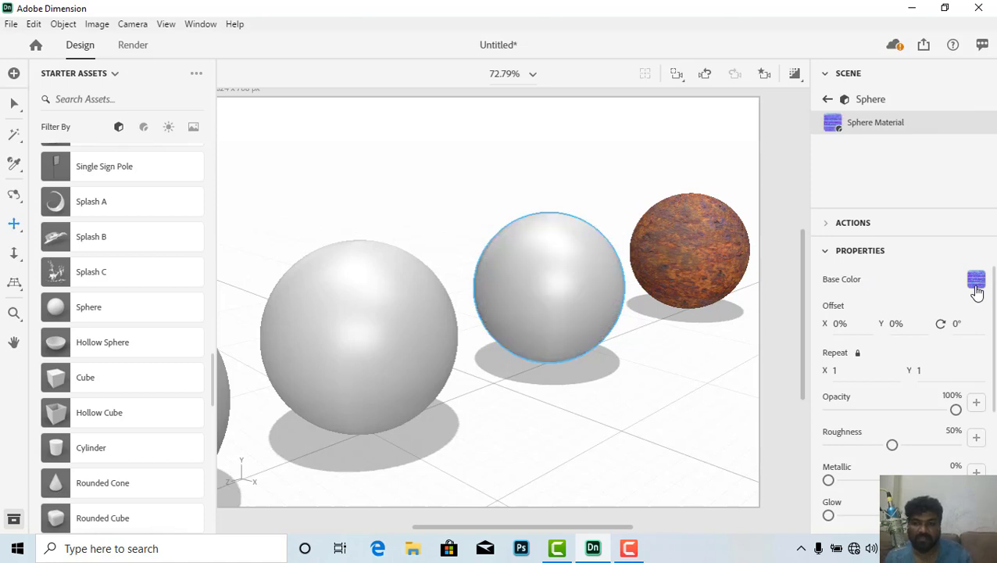
{"action": "key", "text": "ctrl+z"}
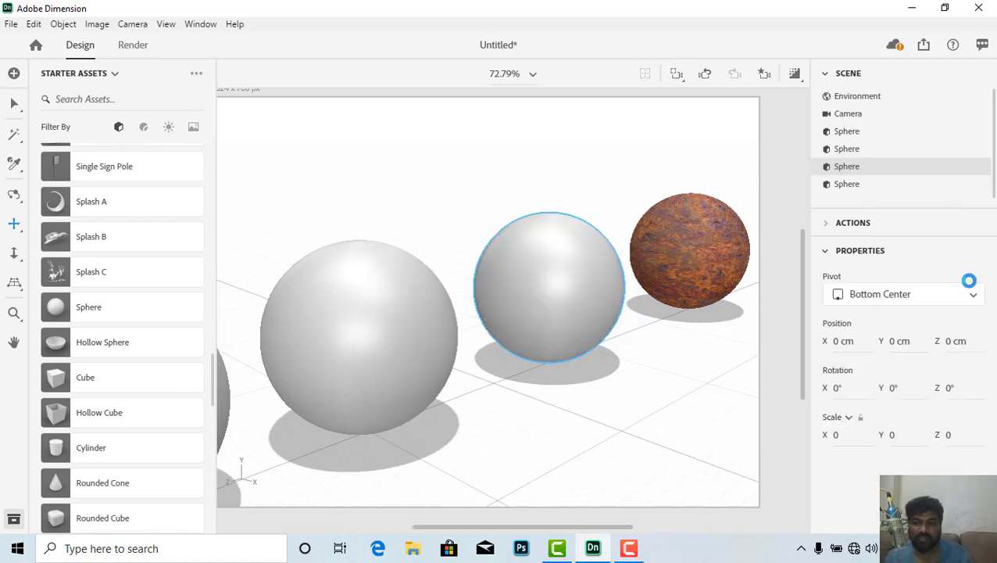
{"action": "key", "text": "ctrl+z"}
{"action": "left_click", "coordinate": [889, 166]}
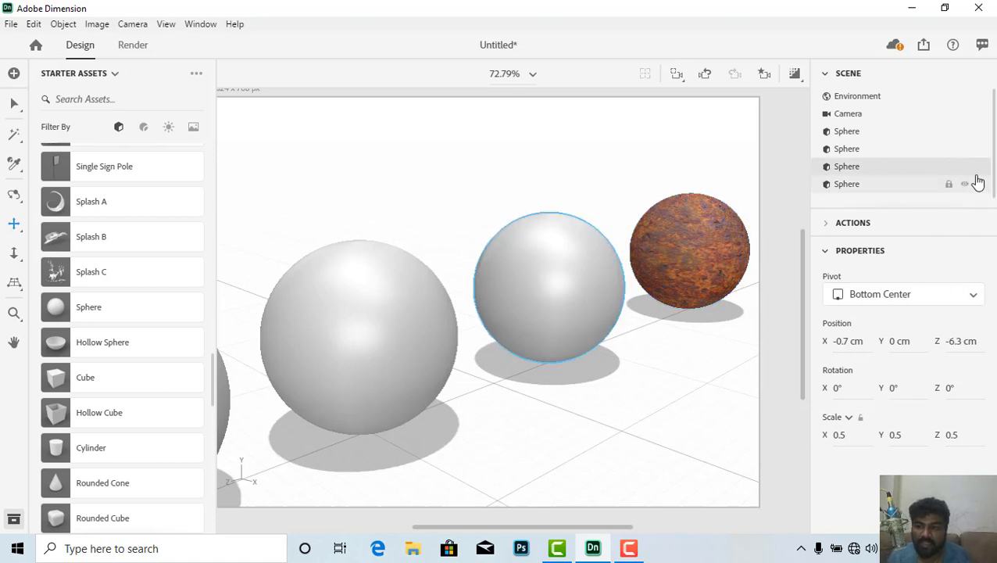
{"action": "left_click", "coordinate": [979, 166]}
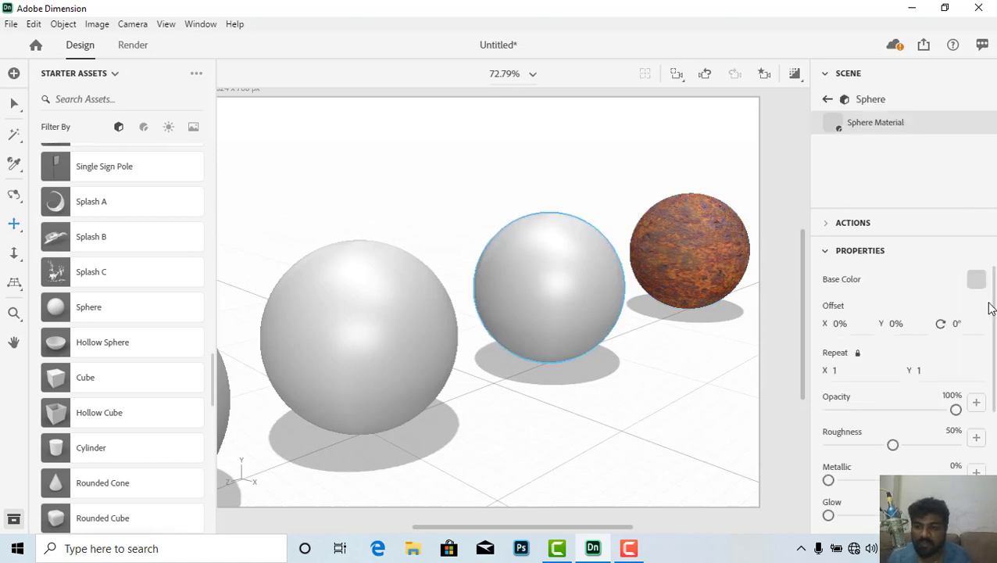
{"action": "left_click", "coordinate": [977, 280]}
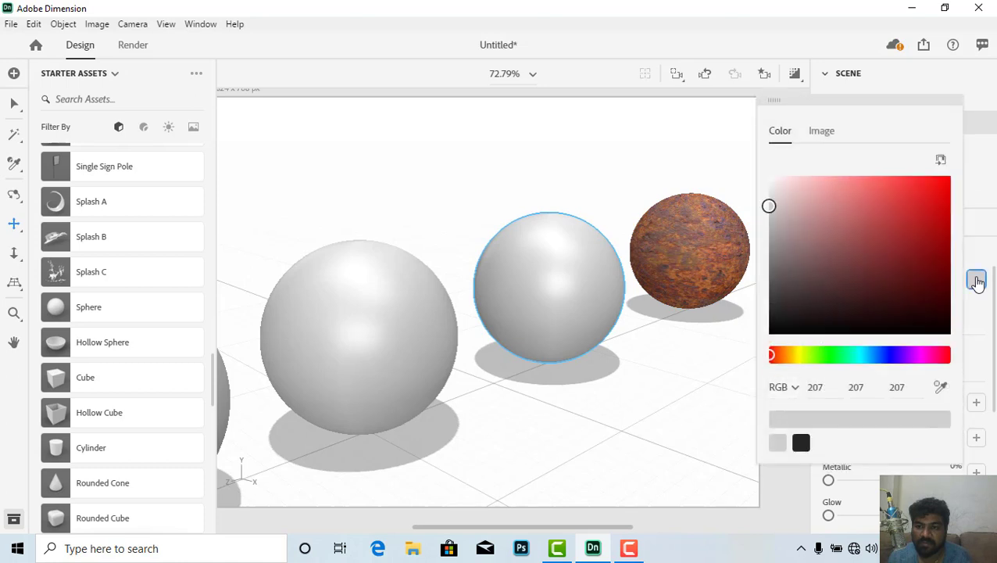
{"action": "left_click", "coordinate": [820, 133]}
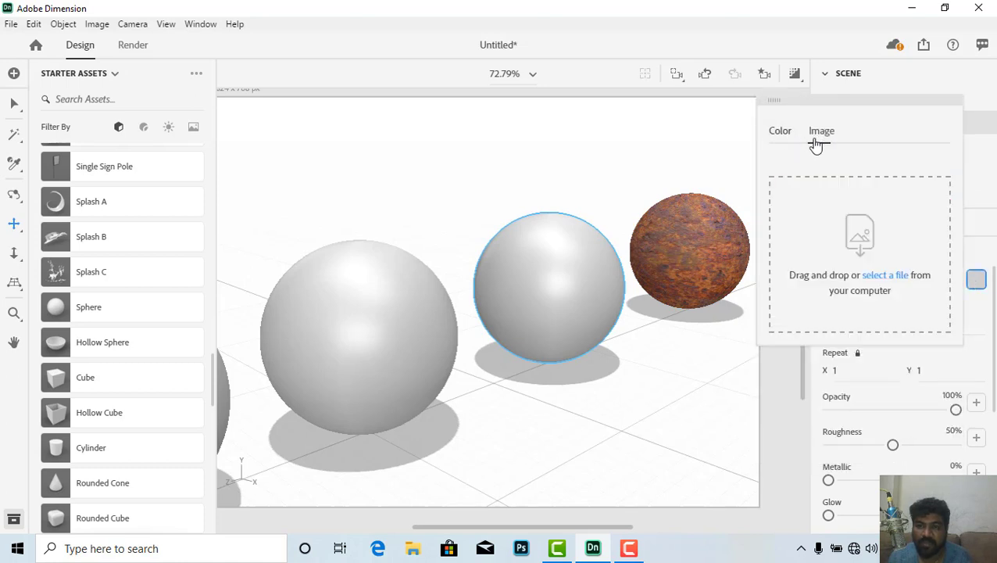
{"action": "left_click", "coordinate": [888, 281]}
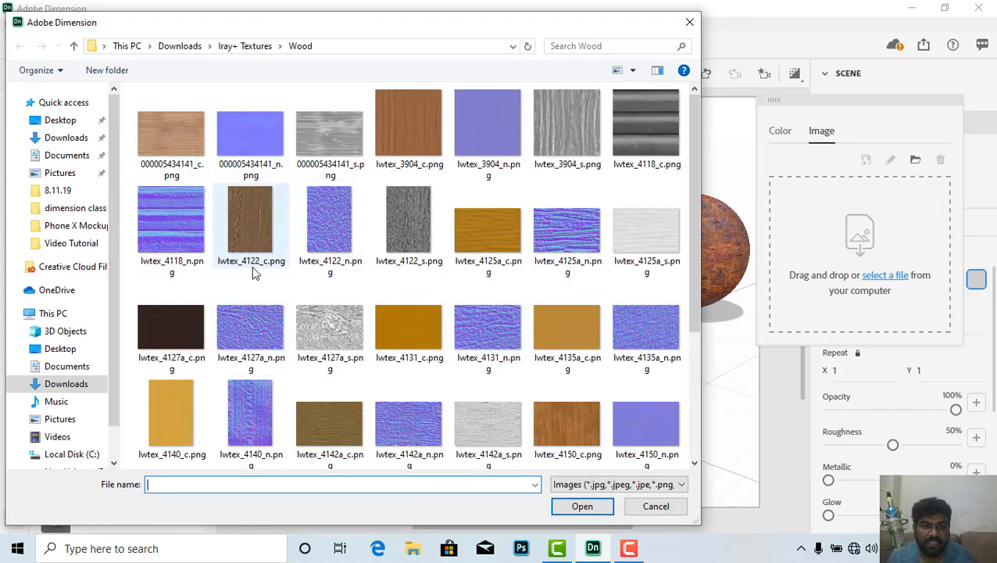
{"action": "scroll", "coordinate": [217, 338], "scroll_direction": "down", "scroll_amount": 2}
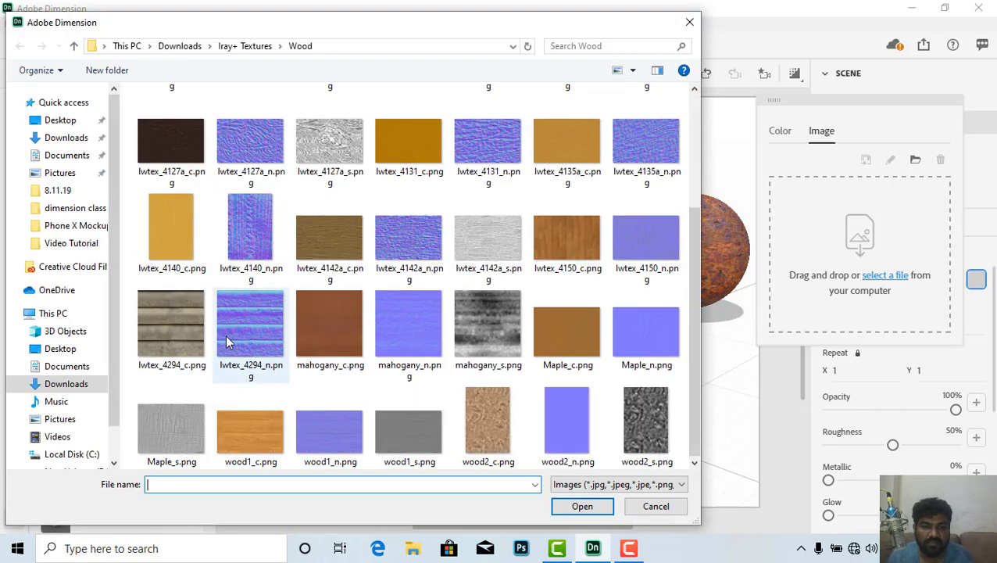
{"action": "scroll", "coordinate": [370, 335], "scroll_direction": "up", "scroll_amount": 2}
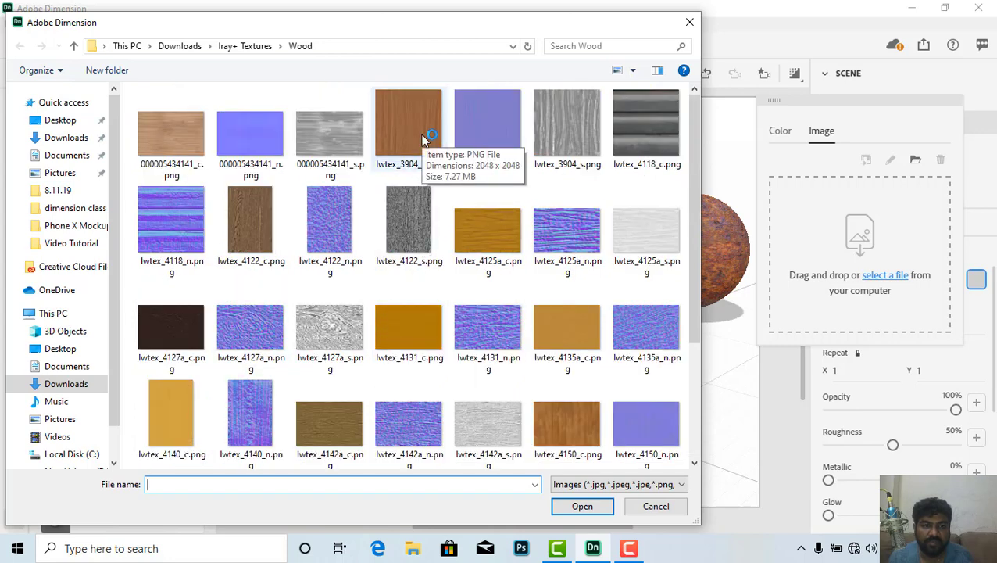
{"action": "left_click", "coordinate": [185, 151]}
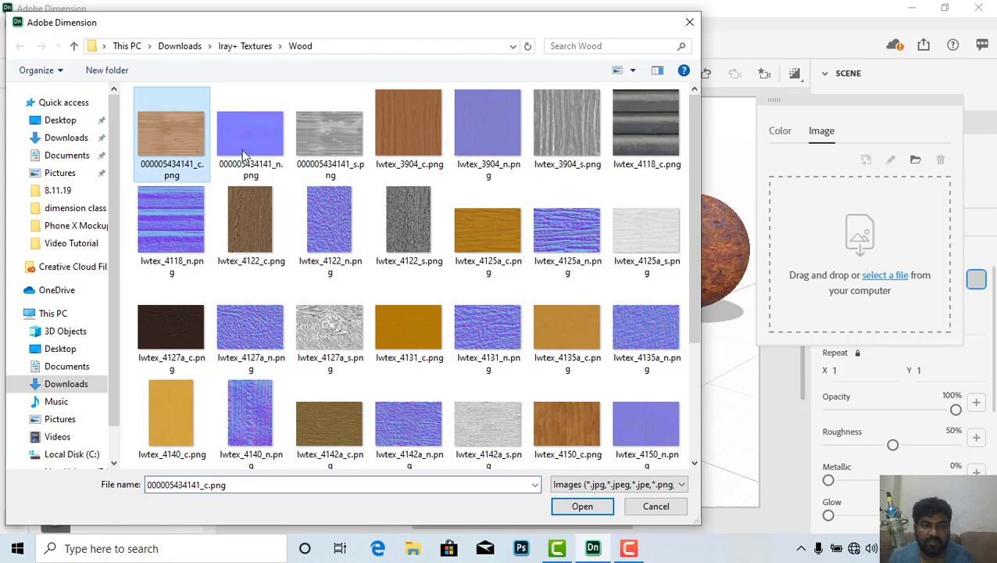
{"action": "left_click", "coordinate": [429, 144]}
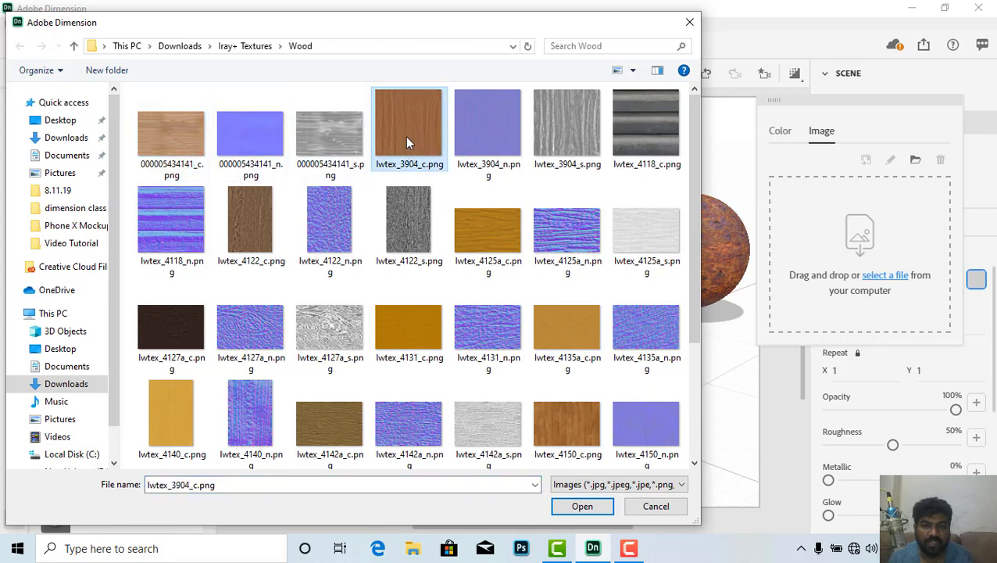
{"action": "left_click", "coordinate": [170, 153]}
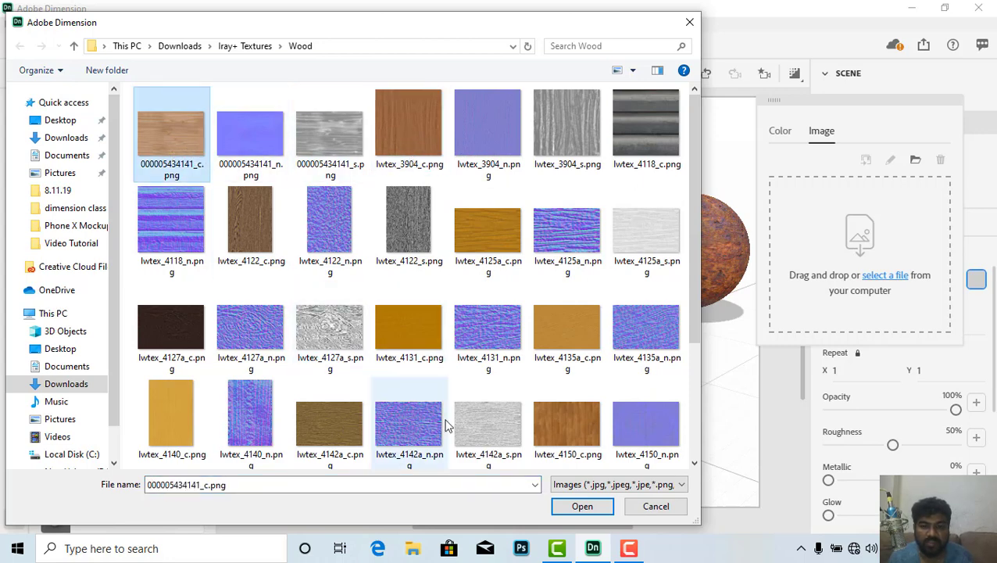
{"action": "left_click", "coordinate": [583, 506]}
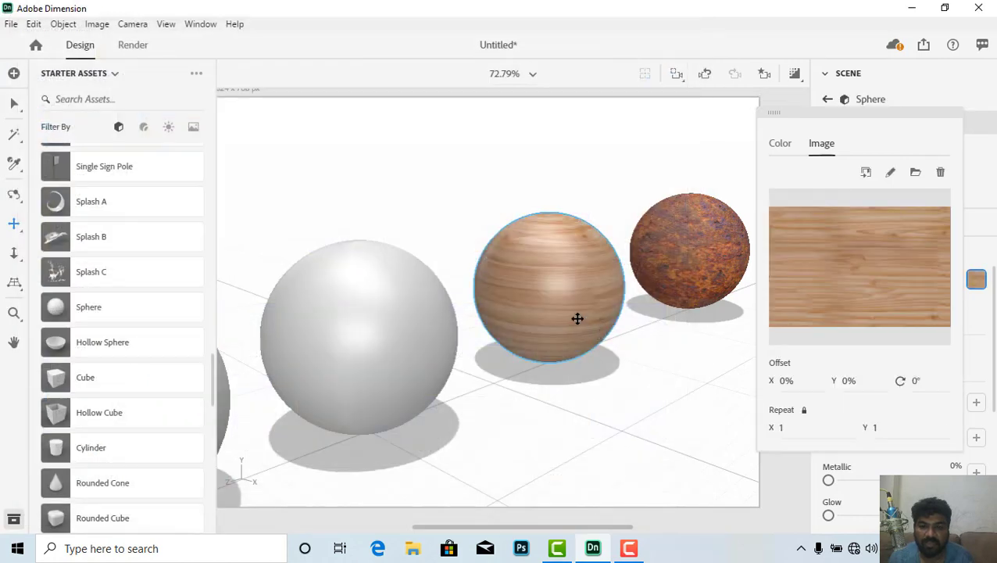
- Test the wood material's roughness at 0% and 20%, and settle on 41%
{"action": "scroll", "coordinate": [572, 303], "scroll_direction": "up", "scroll_amount": 2}
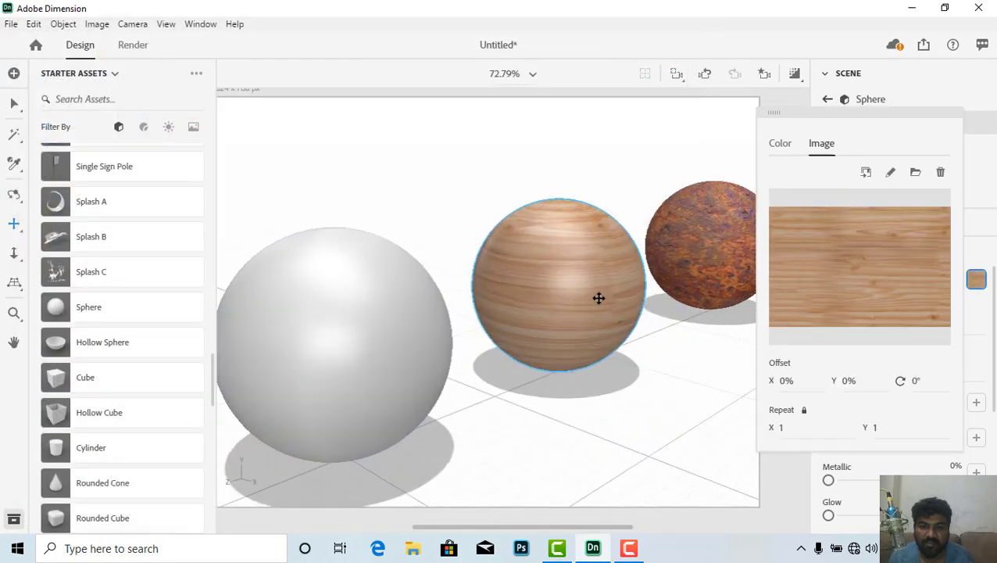
{"action": "scroll", "coordinate": [617, 293], "scroll_direction": "up", "scroll_amount": 3}
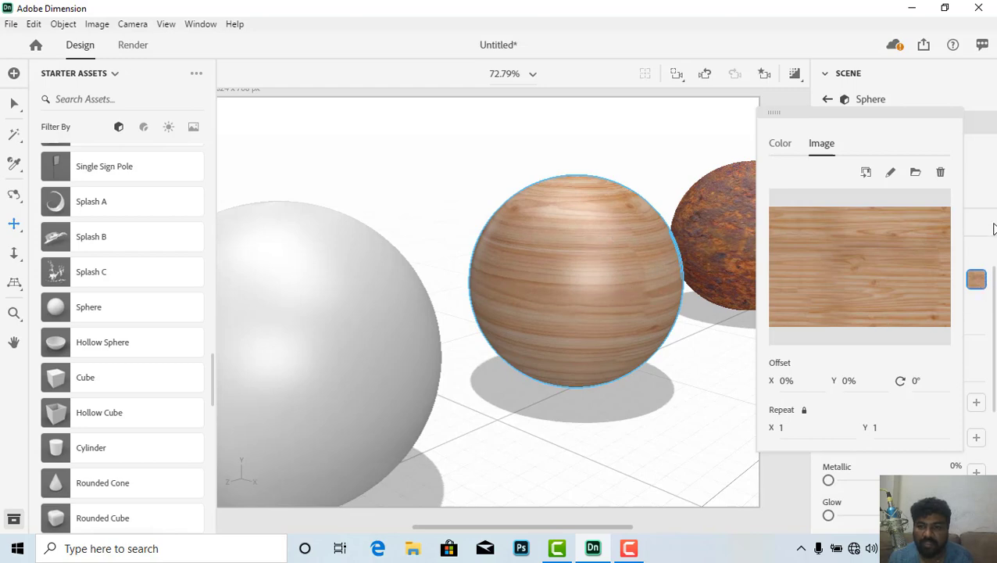
{"action": "left_click", "coordinate": [983, 190]}
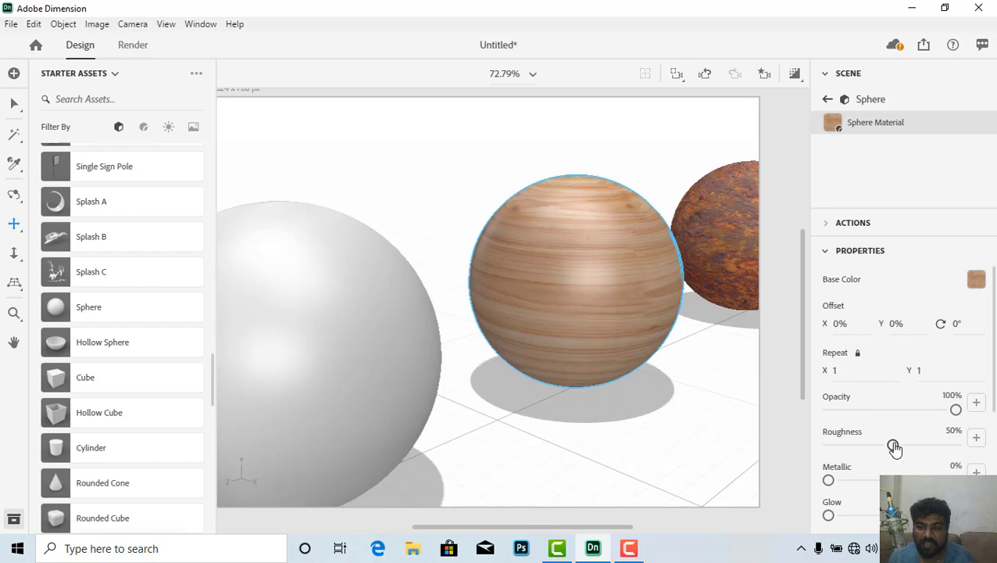
{"action": "mouse_move", "coordinate": [892, 442]}
{"action": "left_mouse_down"}
{"action": "mouse_move", "coordinate": [954, 444]}
{"action": "mouse_move", "coordinate": [822, 448]}
{"action": "left_mouse_up"}
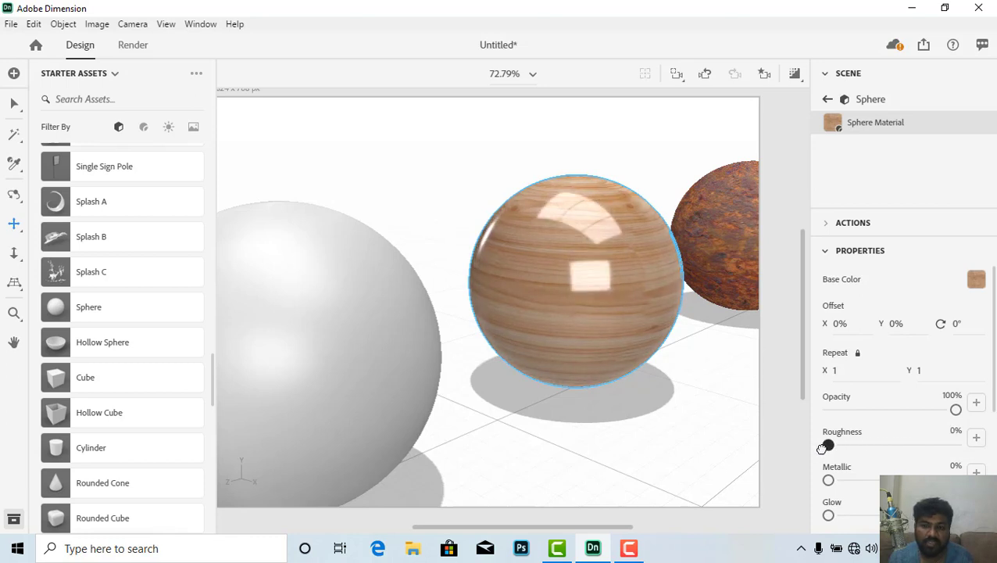
{"action": "left_click_drag", "start_coordinate": [827, 447], "coordinate": [853, 445]}
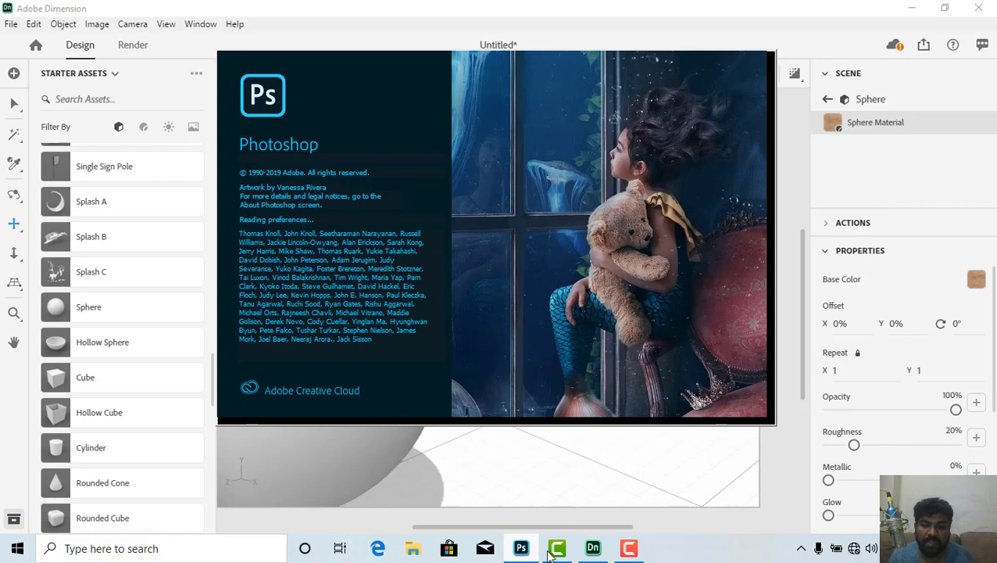
{"action": "left_click", "coordinate": [592, 549]}
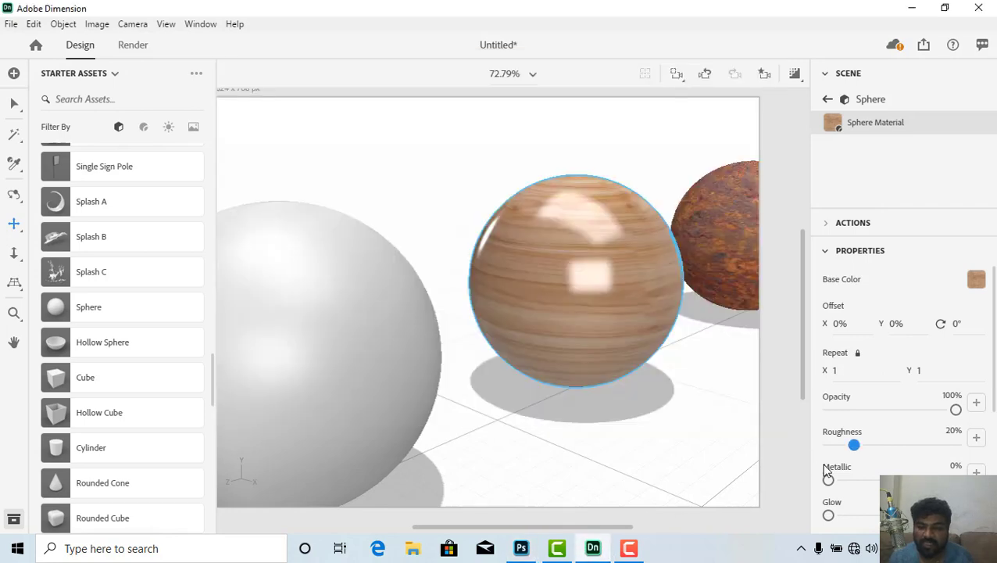
{"action": "left_click_drag", "start_coordinate": [853, 446], "coordinate": [880, 446]}
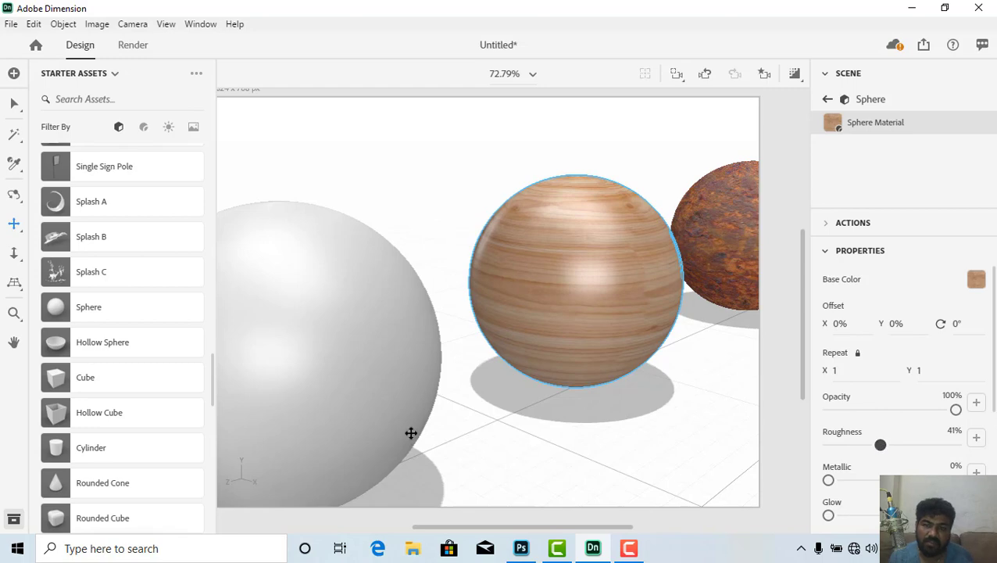
{"action": "scroll", "coordinate": [525, 383], "scroll_direction": "down", "scroll_amount": 5}
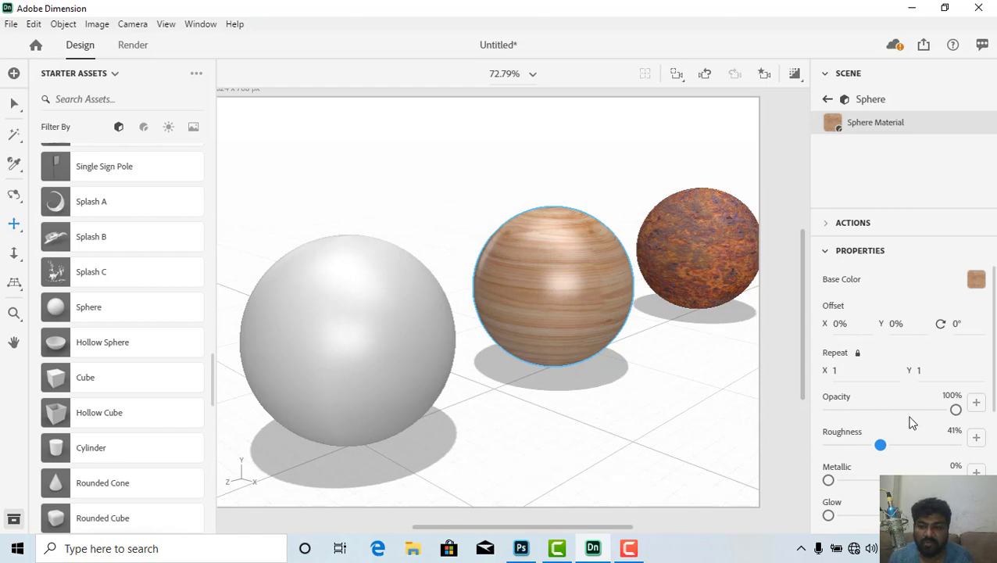
- Test the wood material's metallic at 6% and roughness at 38%, and settle on 0% metallic and 55% roughness
{"action": "scroll", "coordinate": [911, 423], "scroll_direction": "down", "scroll_amount": 1}
{"action": "mouse_move", "coordinate": [830, 408]}
{"action": "left_mouse_down"}
{"action": "mouse_move", "coordinate": [846, 408]}
{"action": "mouse_move", "coordinate": [835, 407]}
{"action": "left_mouse_up"}
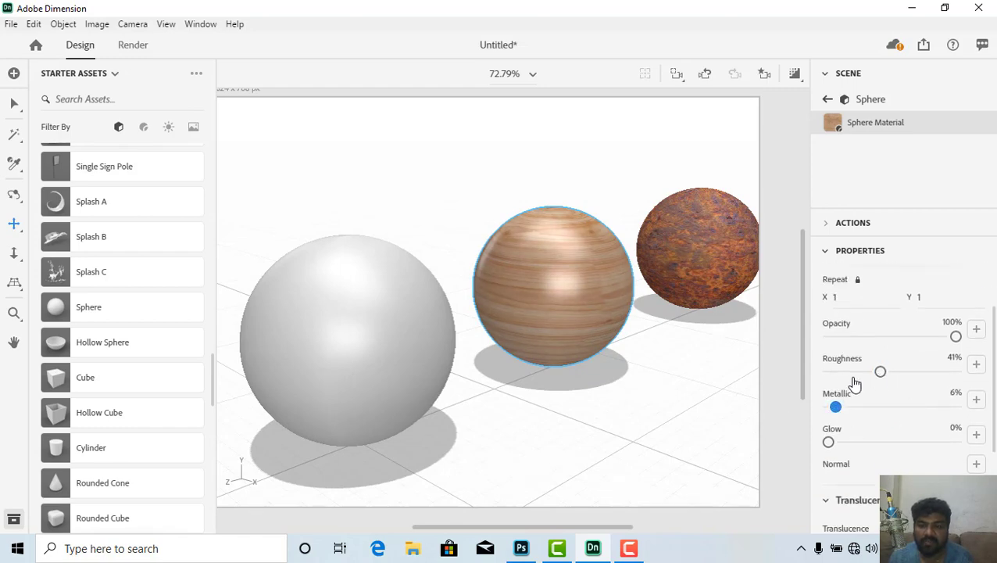
{"action": "left_click", "coordinate": [851, 373]}
{"action": "mouse_move", "coordinate": [881, 378]}
{"action": "left_mouse_down"}
{"action": "mouse_move", "coordinate": [889, 375]}
{"action": "mouse_move", "coordinate": [875, 373]}
{"action": "left_mouse_up"}
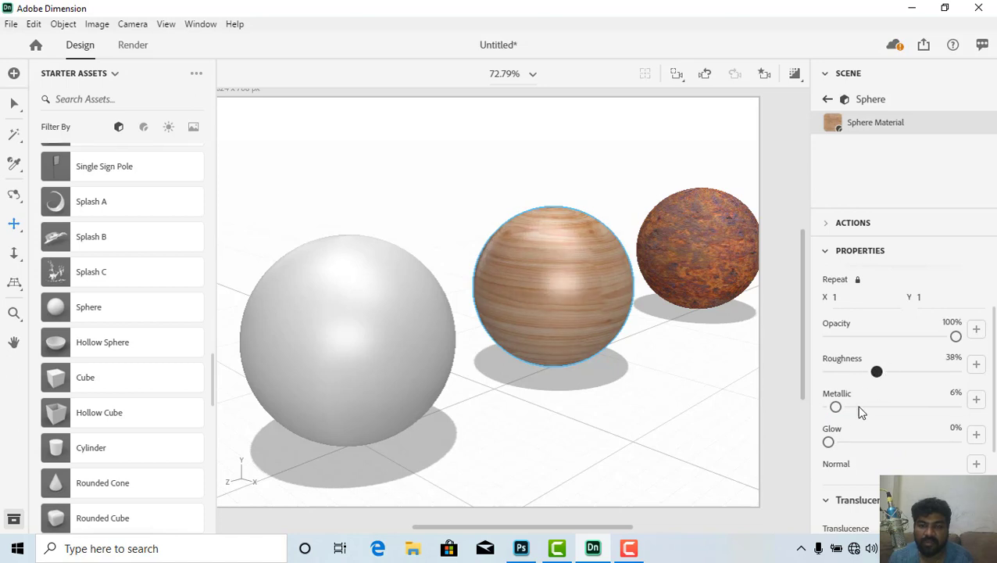
{"action": "left_click_drag", "start_coordinate": [833, 408], "coordinate": [826, 407]}
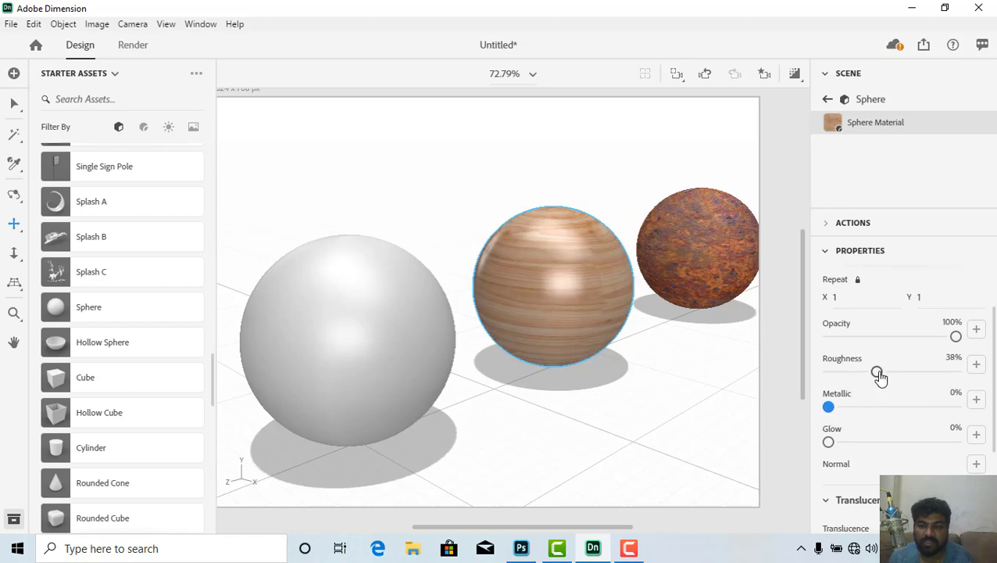
{"action": "left_click_drag", "start_coordinate": [879, 375], "coordinate": [899, 373]}
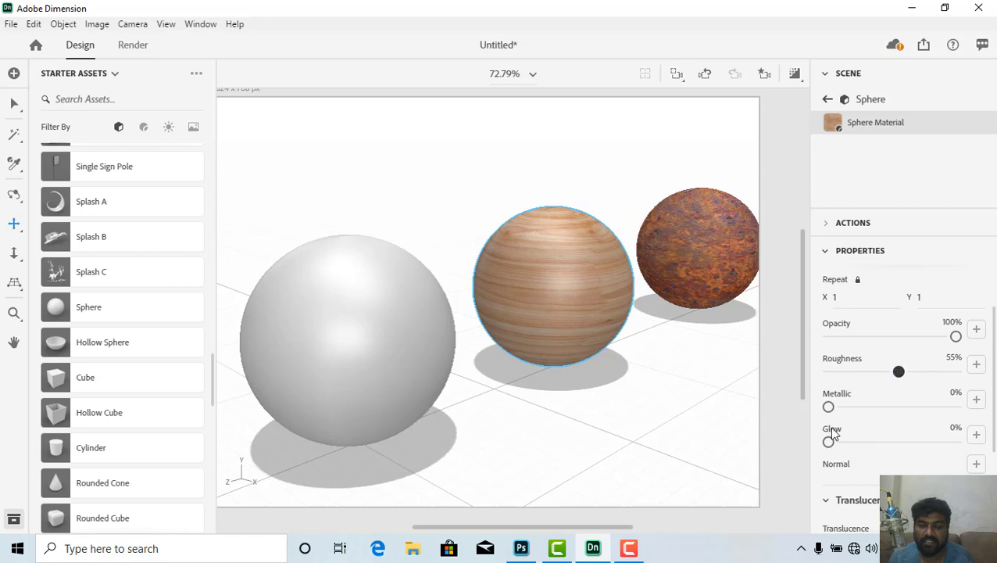
{"action": "scroll", "coordinate": [840, 465], "scroll_direction": "down", "scroll_amount": 2}
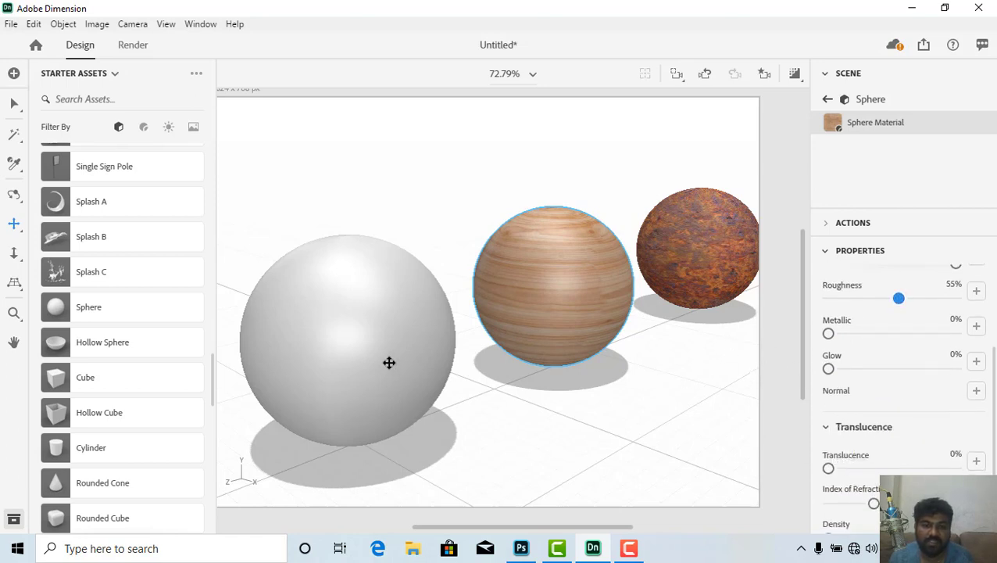
- Open the material of the plain sphere beside the wood one and start choosing an image file for its base color
{"action": "left_click", "coordinate": [828, 101]}
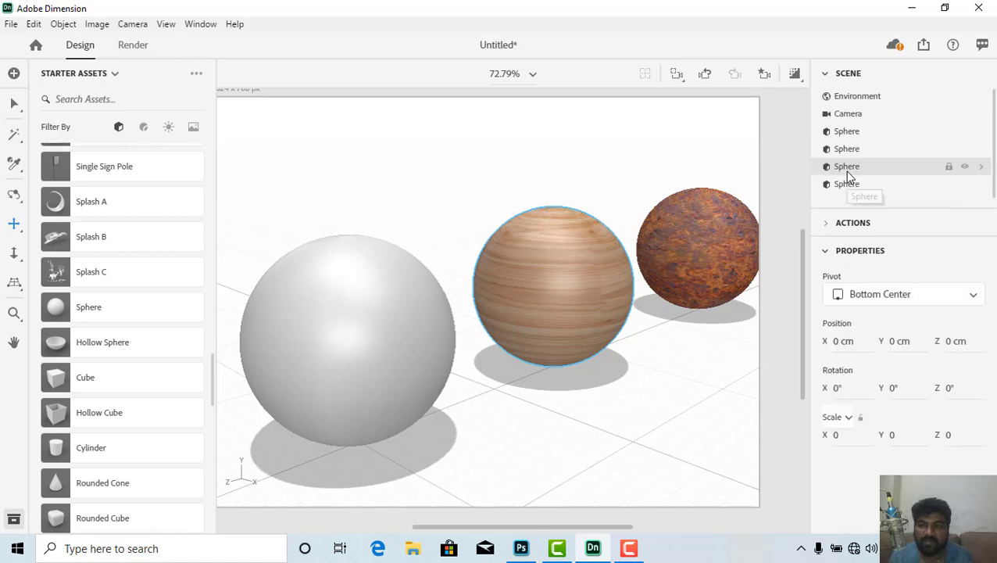
{"action": "left_click", "coordinate": [849, 150]}
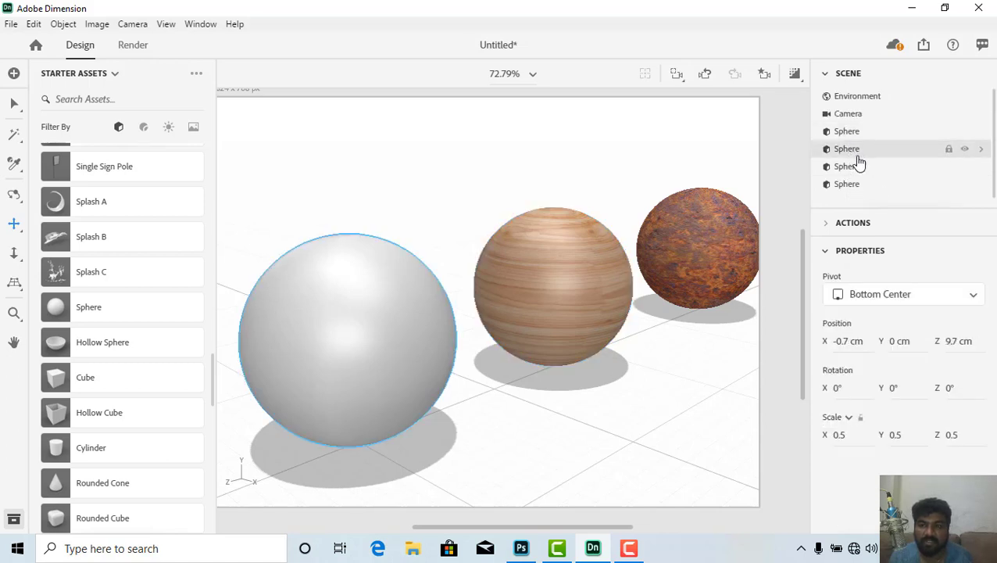
{"action": "left_click", "coordinate": [976, 150]}
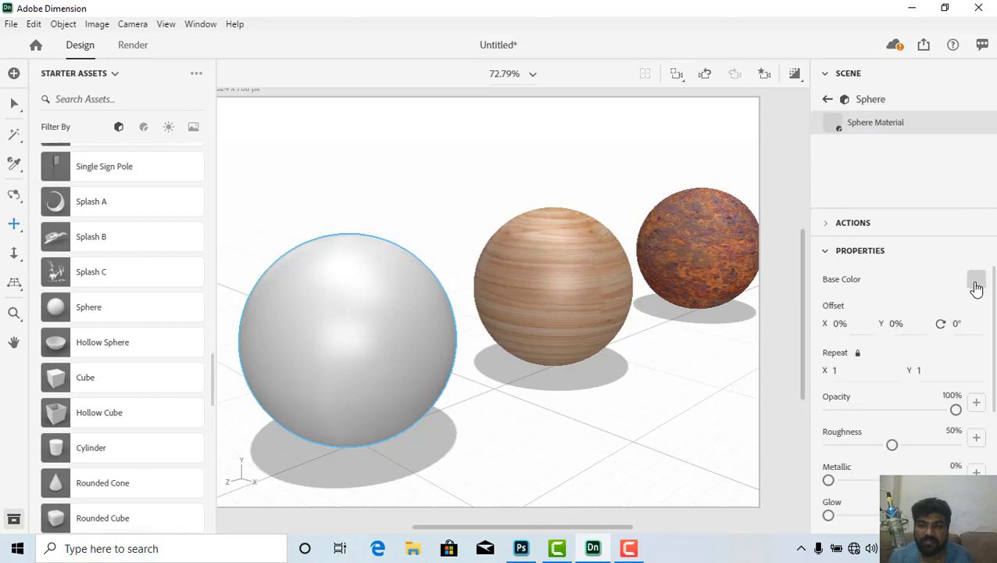
{"action": "left_click", "coordinate": [977, 281]}
{"action": "left_click", "coordinate": [982, 187]}
{"action": "left_click", "coordinate": [978, 283]}
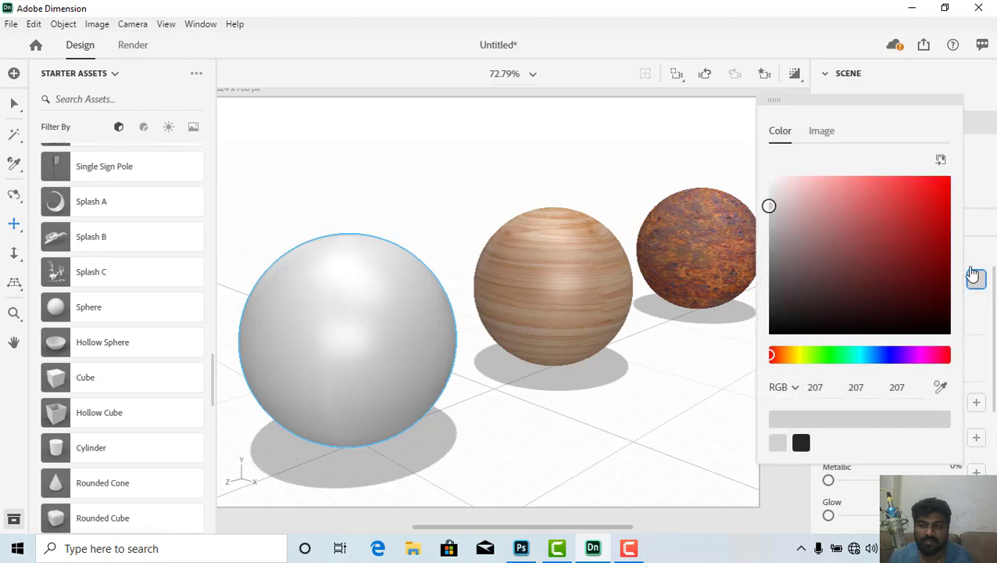
{"action": "left_click", "coordinate": [827, 134]}
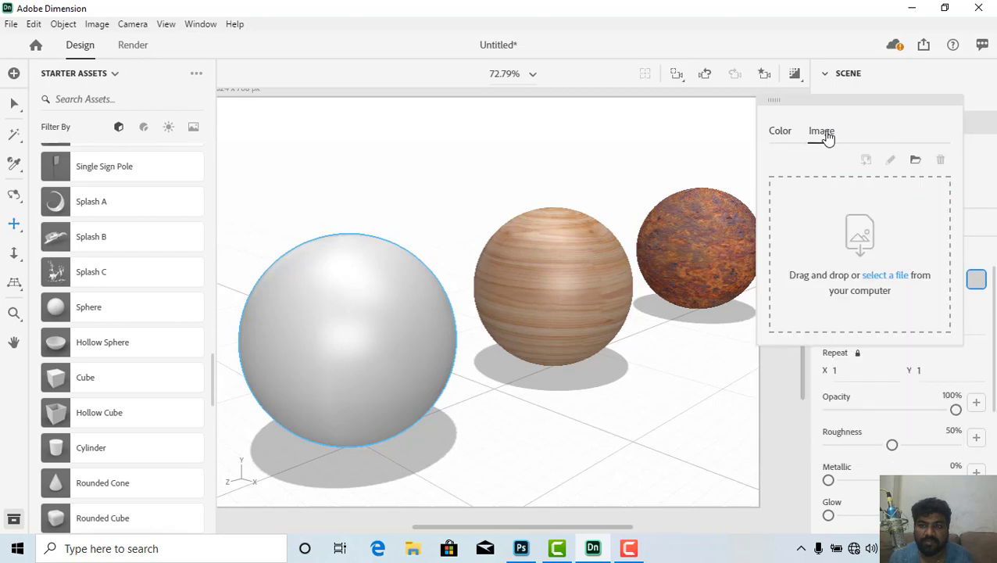
{"action": "left_click", "coordinate": [883, 280]}
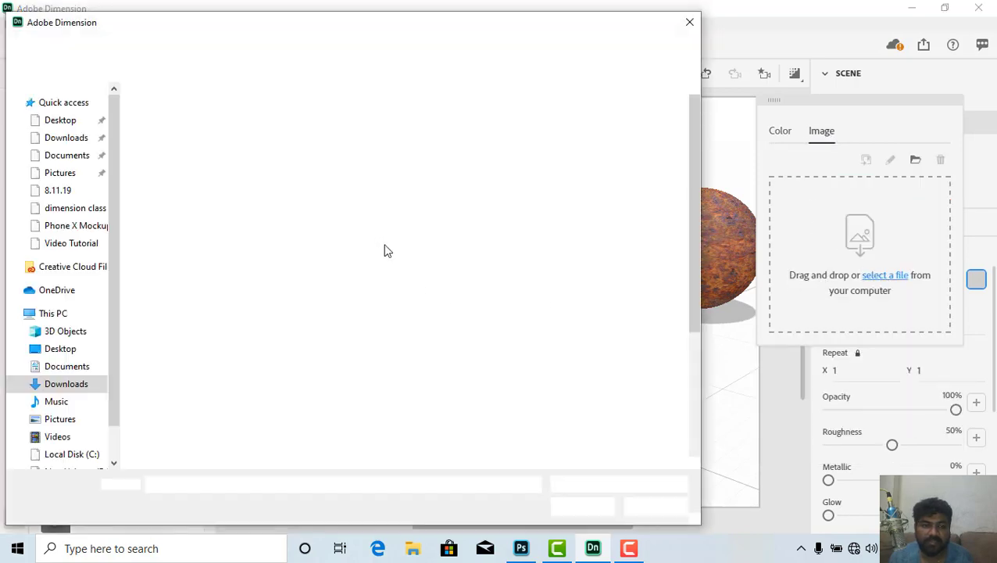
- Apply wallp.png from the Iray+ Textures Interior walls folder as the sphere's base color image
{"action": "scroll", "coordinate": [296, 279], "scroll_direction": "down", "scroll_amount": 2}
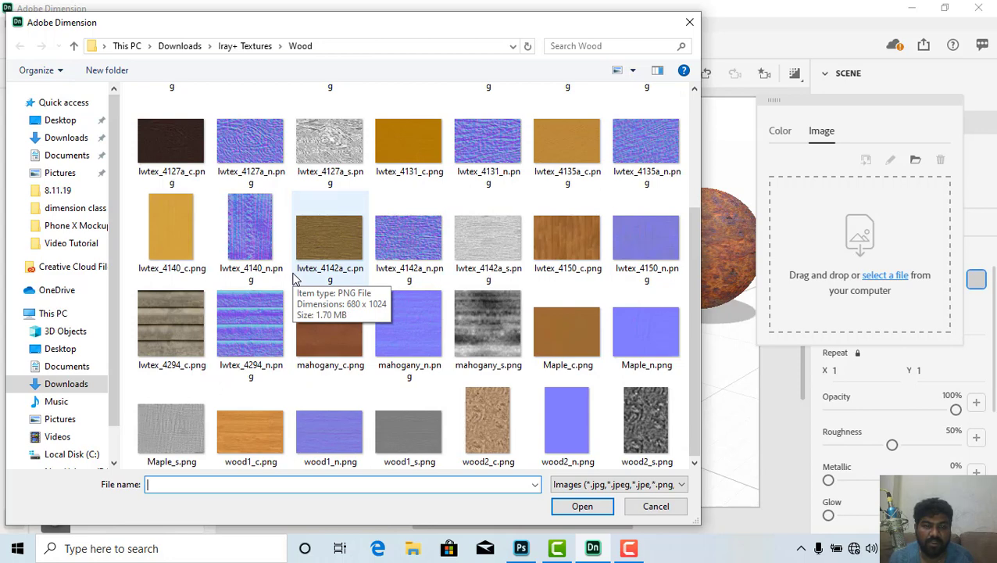
{"action": "scroll", "coordinate": [312, 342], "scroll_direction": "up", "scroll_amount": 2}
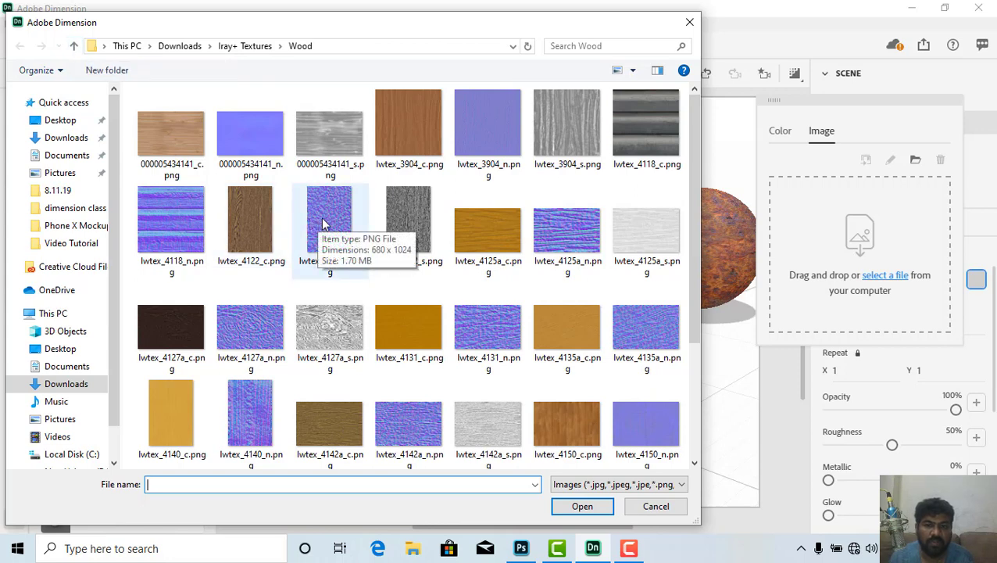
{"action": "left_click", "coordinate": [74, 47]}
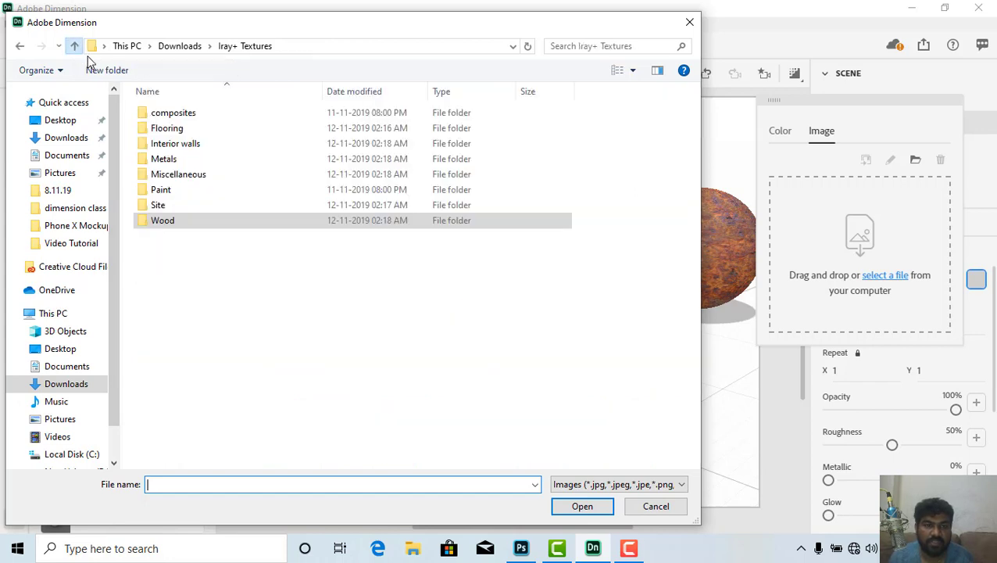
{"action": "left_click", "coordinate": [186, 149]}
{"action": "double_click", "coordinate": [187, 152]}
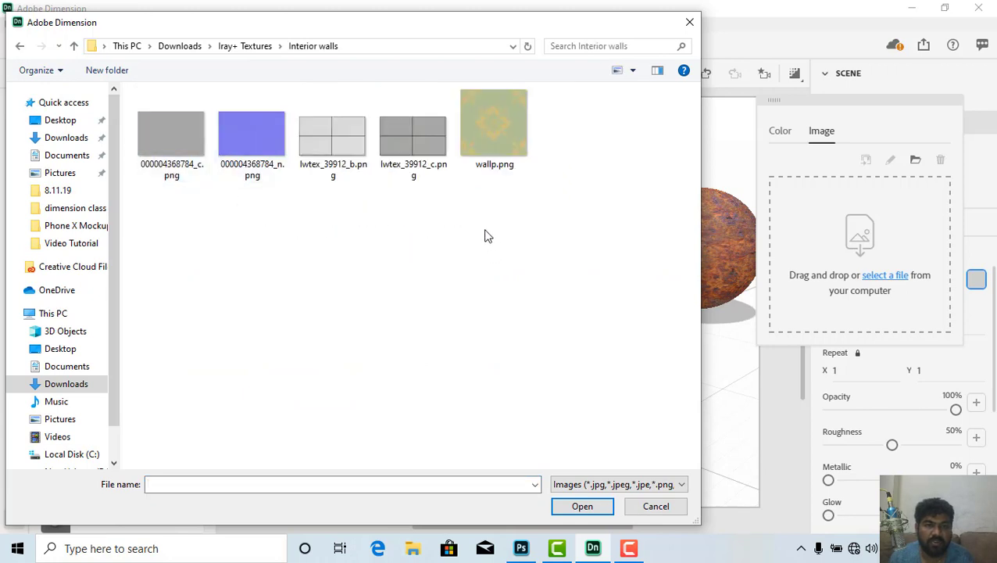
{"action": "left_click", "coordinate": [500, 132]}
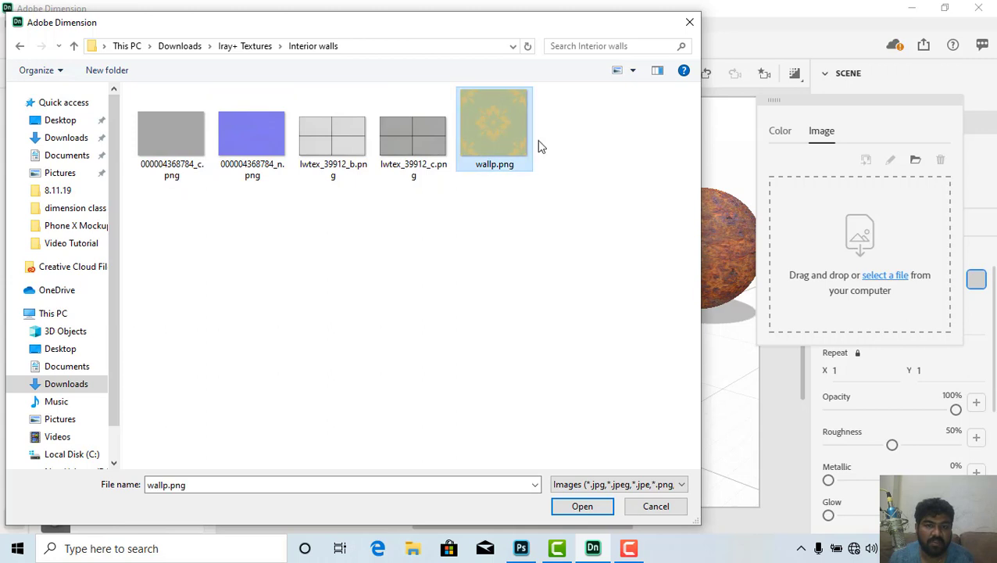
{"action": "left_click", "coordinate": [582, 506]}
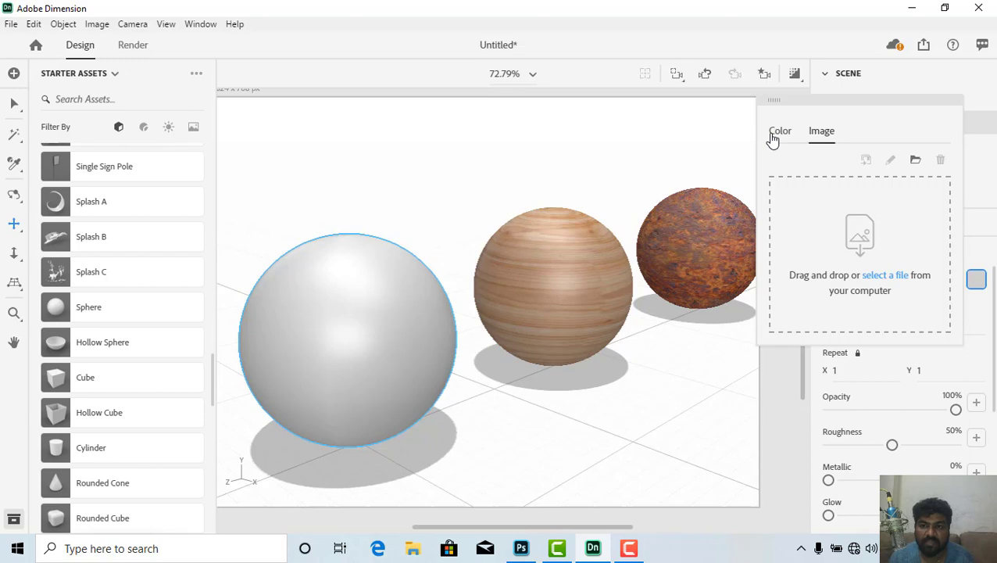
{"action": "left_click", "coordinate": [881, 278]}
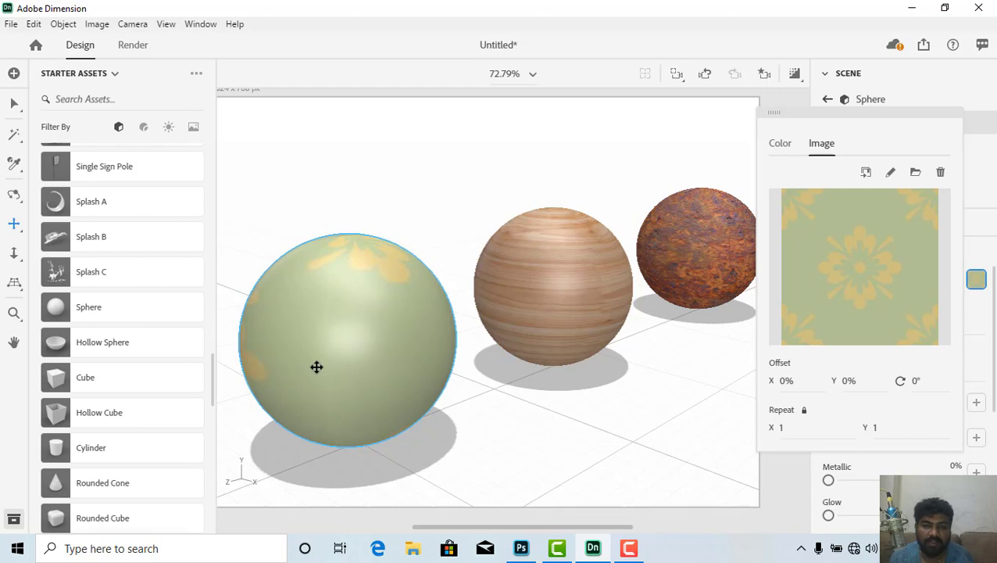
- Offset the floral base color image by 2% in X and 2% in Y within its image settings
{"action": "left_click", "coordinate": [793, 382]}
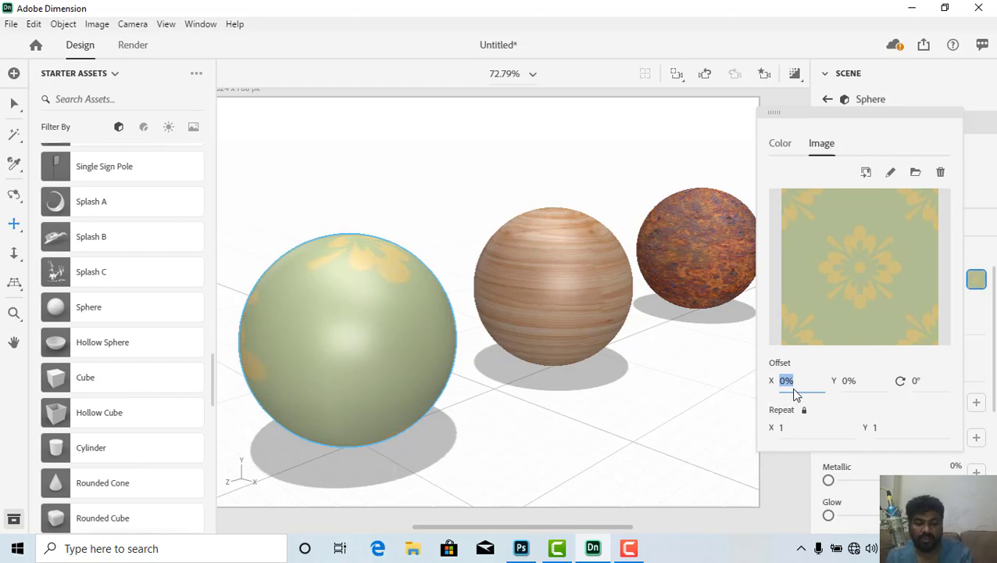
{"action": "left_click", "coordinate": [668, 212]}
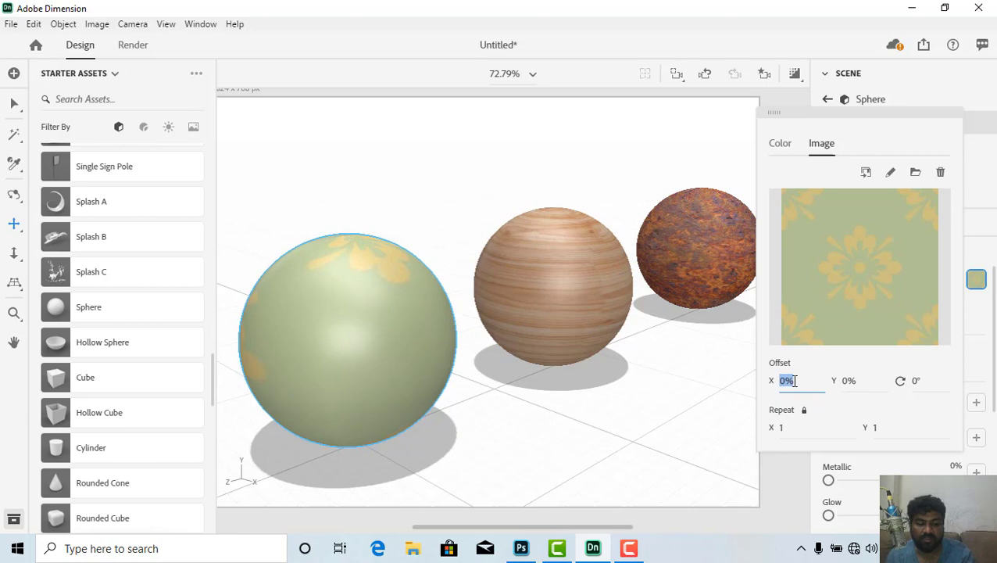
{"action": "type", "text": "2"}
{"action": "key", "text": "Tab"}
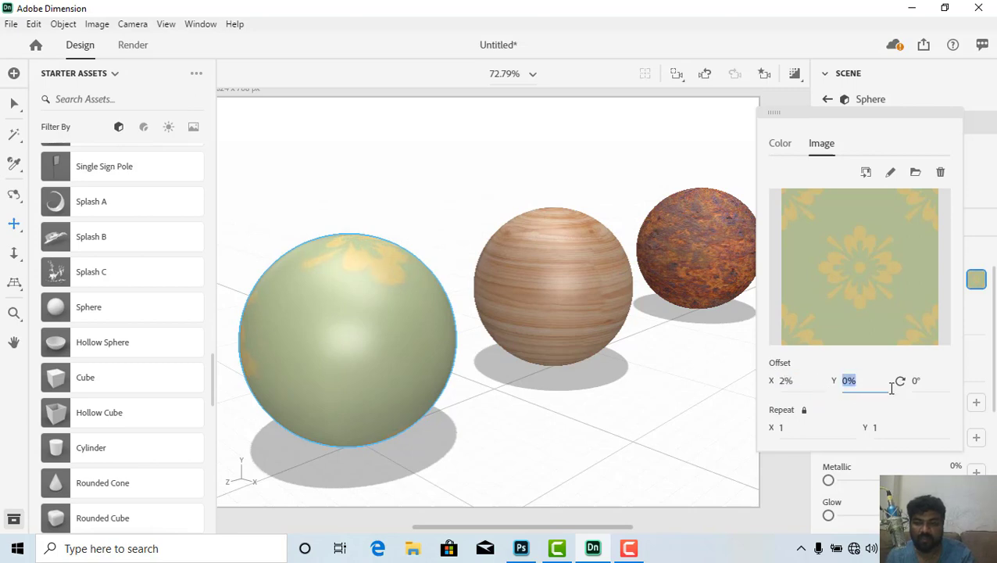
{"action": "type", "text": "2"}
{"action": "key", "text": "Tab"}
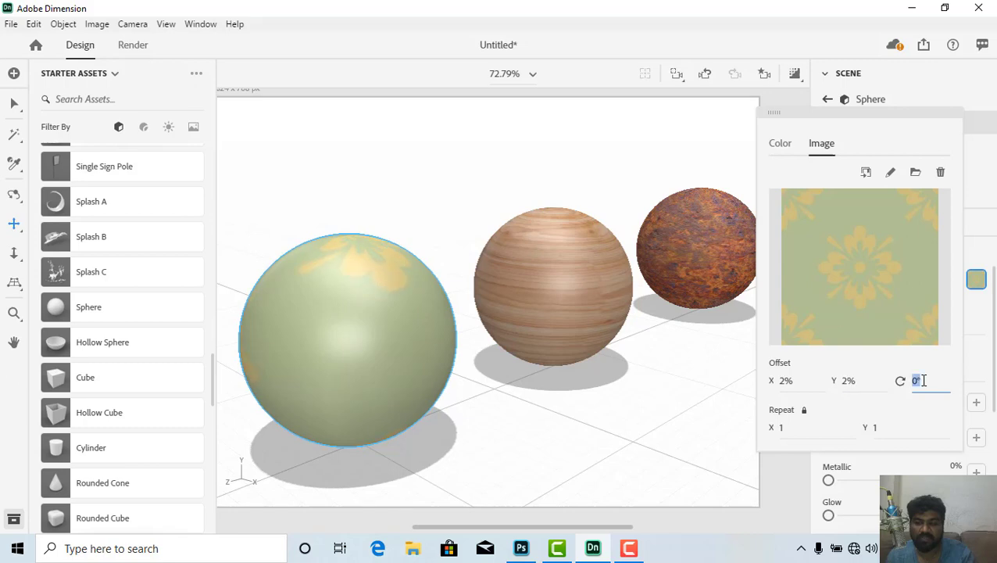
{"action": "left_click", "coordinate": [910, 422]}
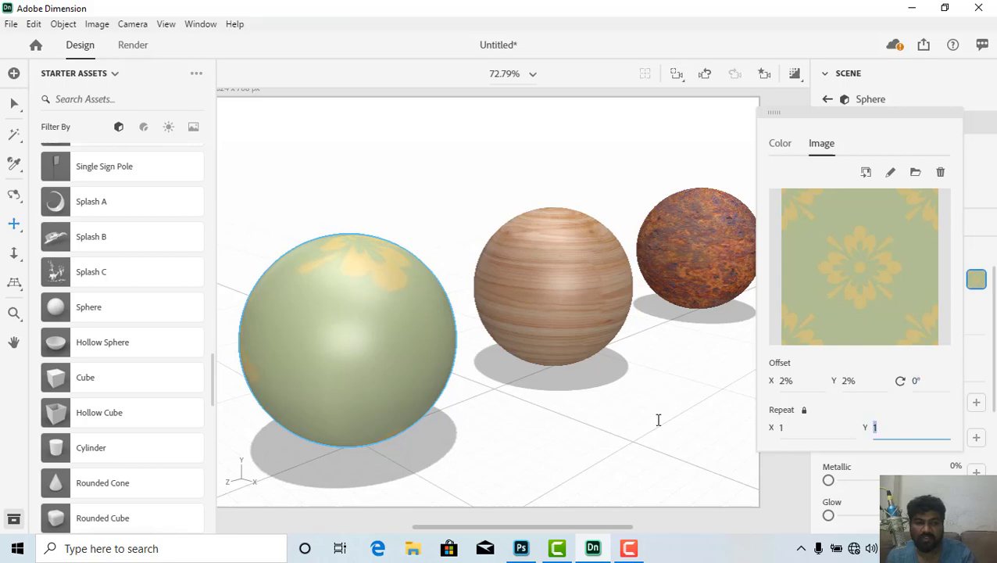
{"action": "left_click", "coordinate": [378, 333]}
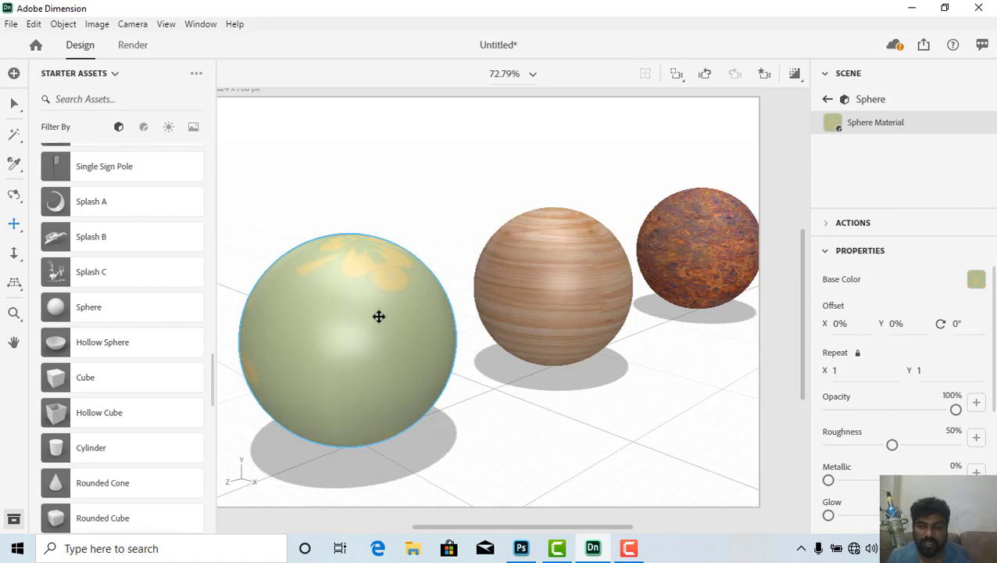
- Set the floral sphere material's overall offset to 10% in X and 10% in Y
{"action": "left_click", "coordinate": [839, 326]}
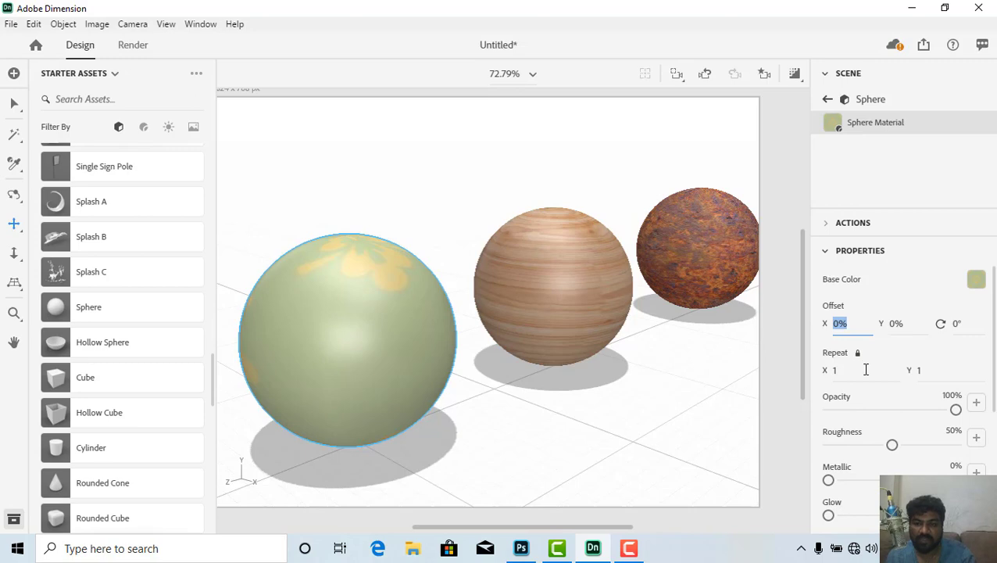
{"action": "type", "text": "10"}
{"action": "left_click", "coordinate": [900, 324]}
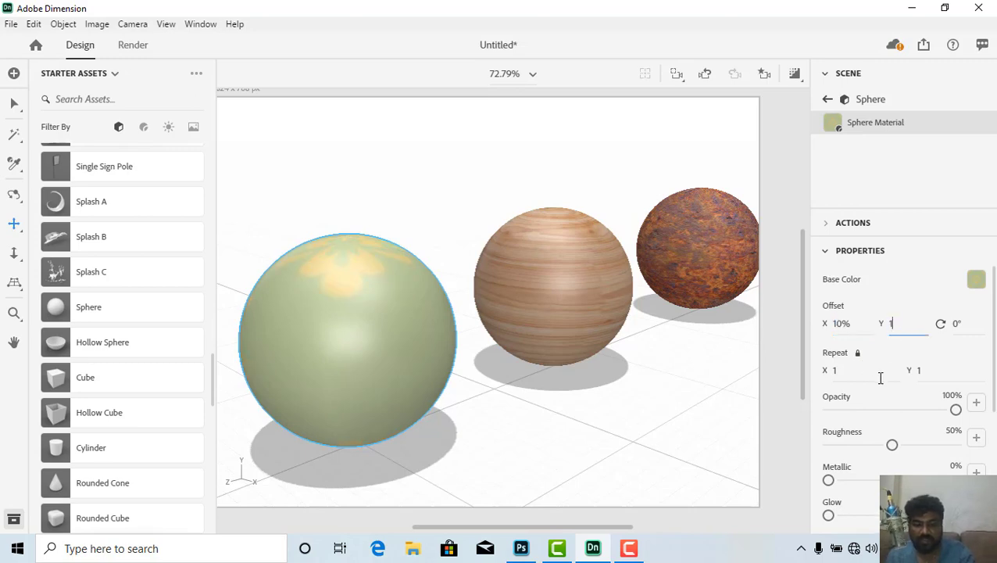
{"action": "type", "text": "10"}
{"action": "key", "text": "Return"}
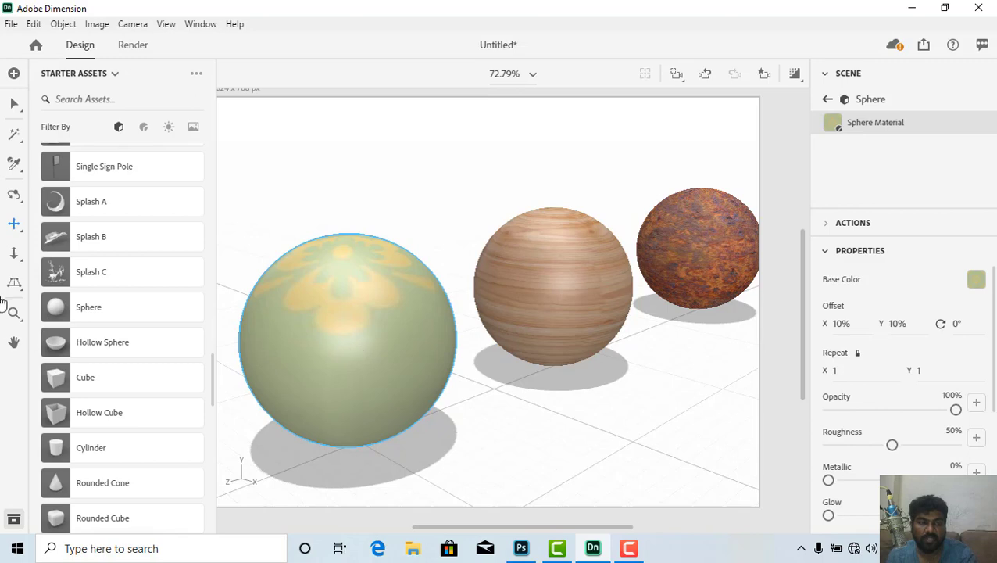
- Switch the floral sphere's base color from the image back to plain grey, RGB 207, 207, 207
{"action": "left_click", "coordinate": [15, 198]}
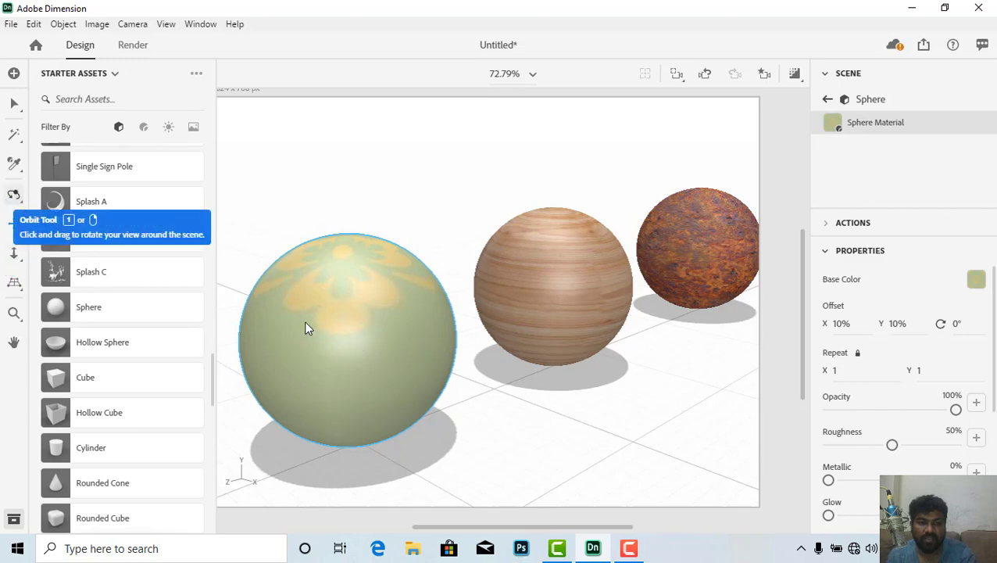
{"action": "left_click_drag", "start_coordinate": [334, 376], "coordinate": [240, 404]}
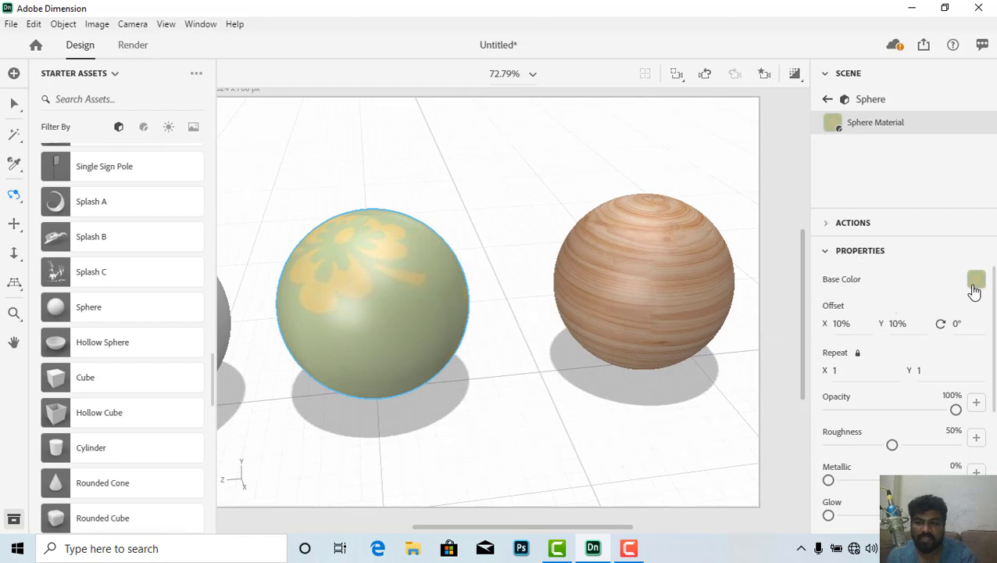
{"action": "left_click", "coordinate": [973, 286]}
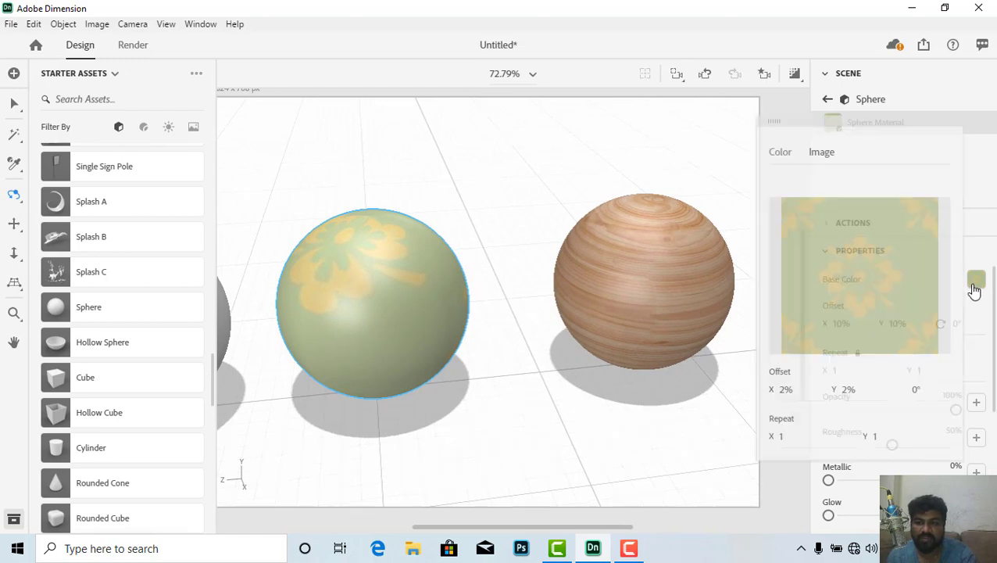
{"action": "left_click", "coordinate": [782, 145]}
{"action": "left_click", "coordinate": [863, 371]}
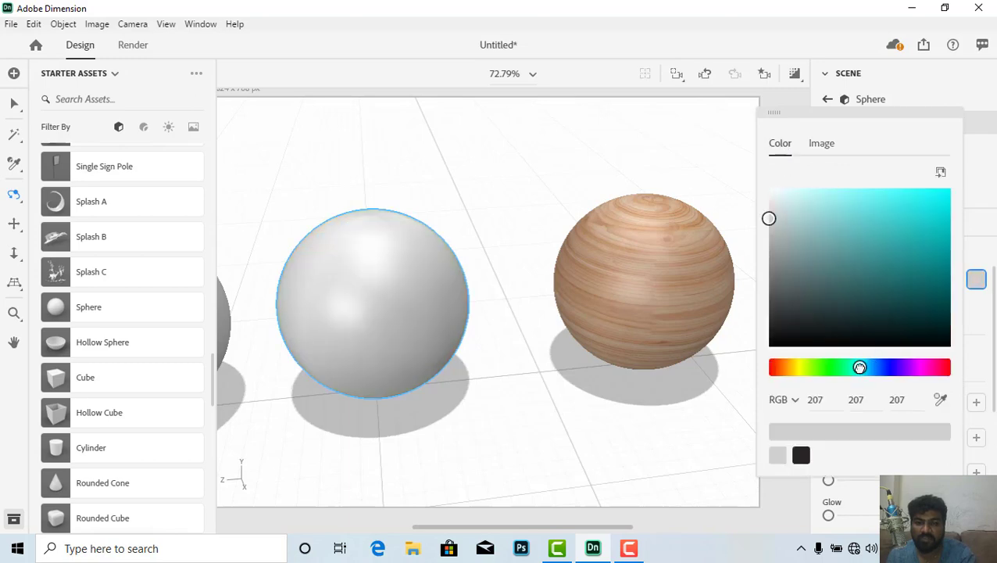
{"action": "left_click_drag", "start_coordinate": [369, 393], "coordinate": [353, 404]}
{"action": "scroll", "coordinate": [353, 404], "scroll_direction": "down", "scroll_amount": 5}
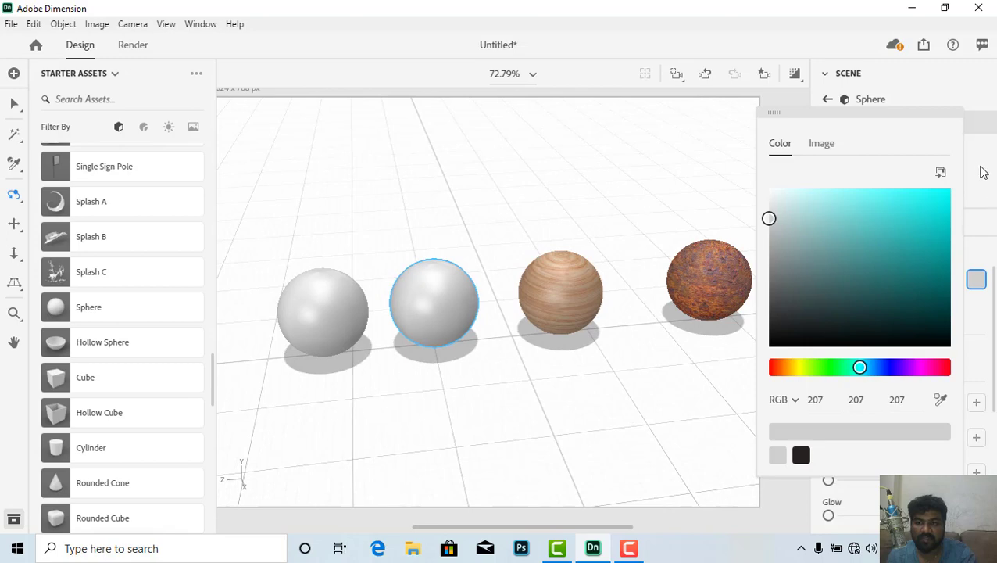
{"action": "left_click", "coordinate": [983, 172]}
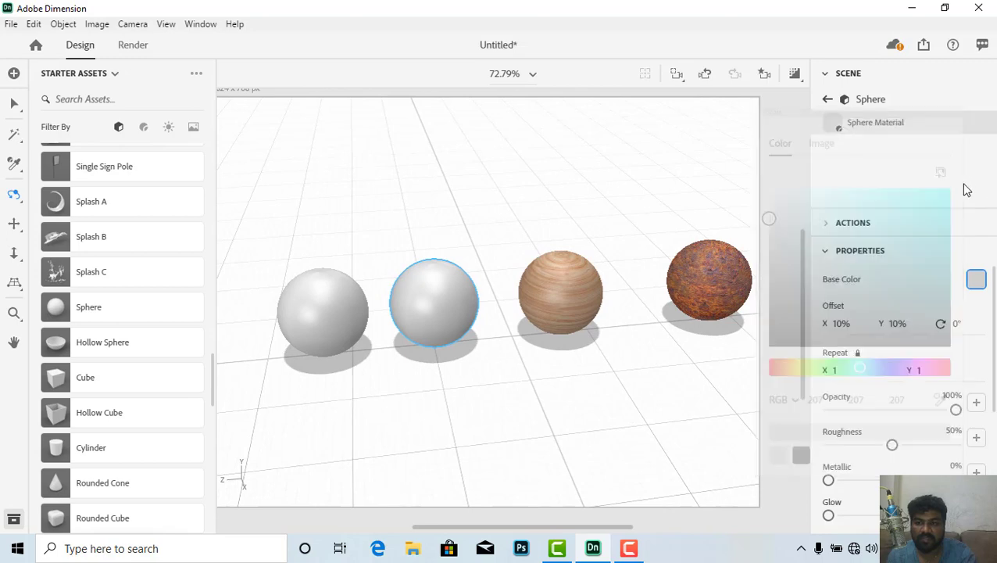
{"action": "left_click", "coordinate": [977, 281]}
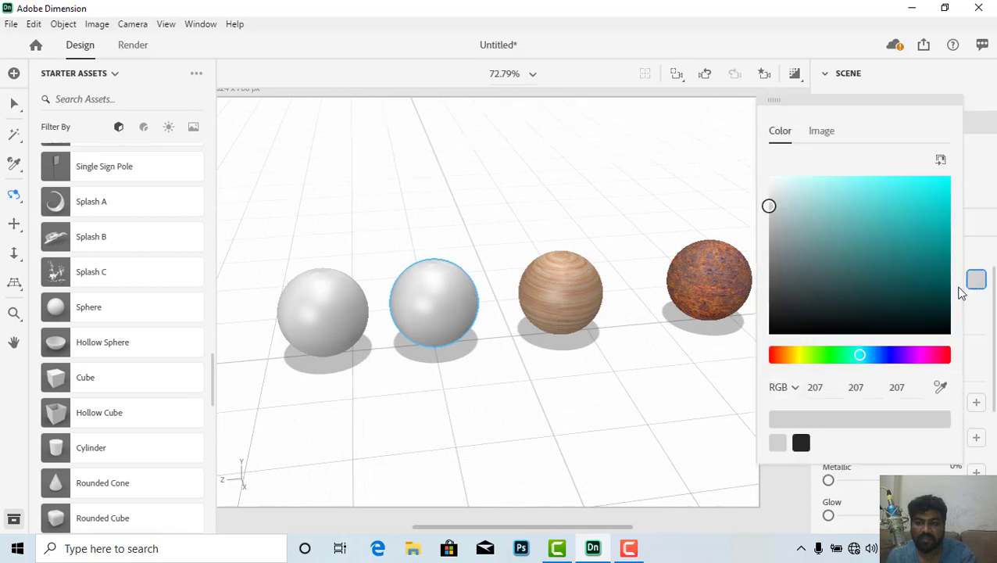
{"action": "left_click", "coordinate": [984, 234]}
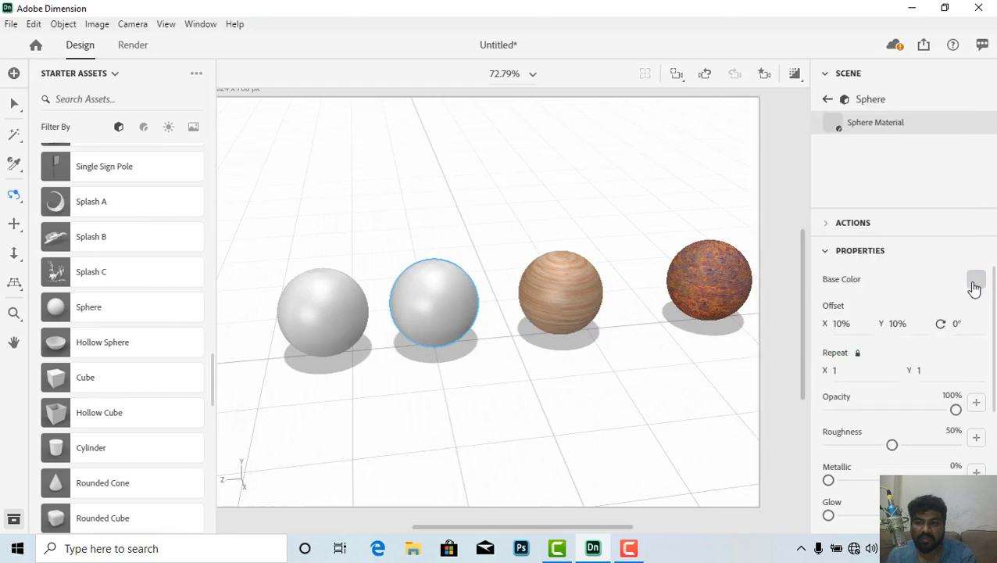
- Switch the grey second sphere's base color back to its floral wallpaper image and review its material properties
{"action": "left_click", "coordinate": [976, 281]}
{"action": "left_click", "coordinate": [822, 135]}
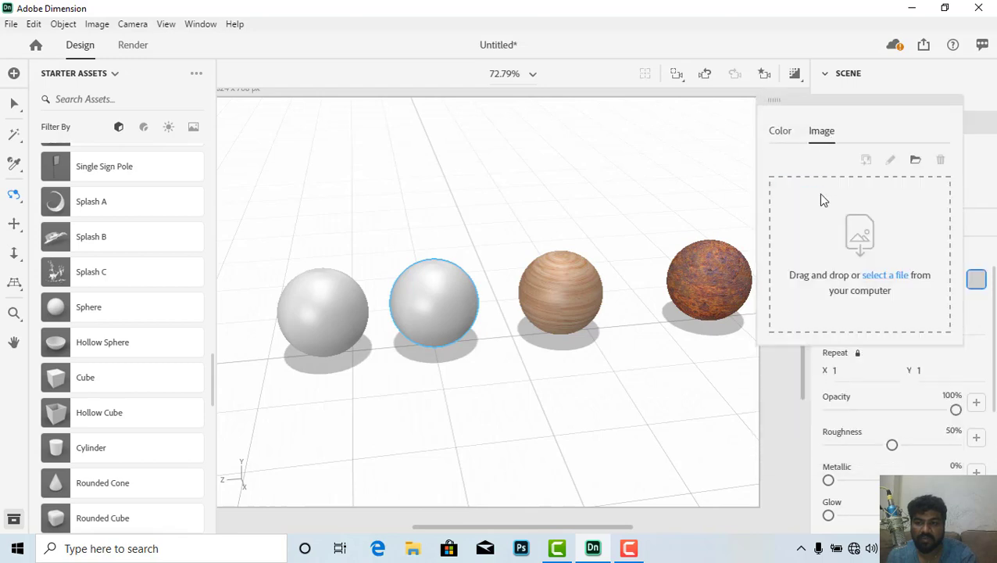
{"action": "left_click", "coordinate": [987, 193]}
{"action": "scroll", "coordinate": [948, 414], "scroll_direction": "down", "scroll_amount": 3}
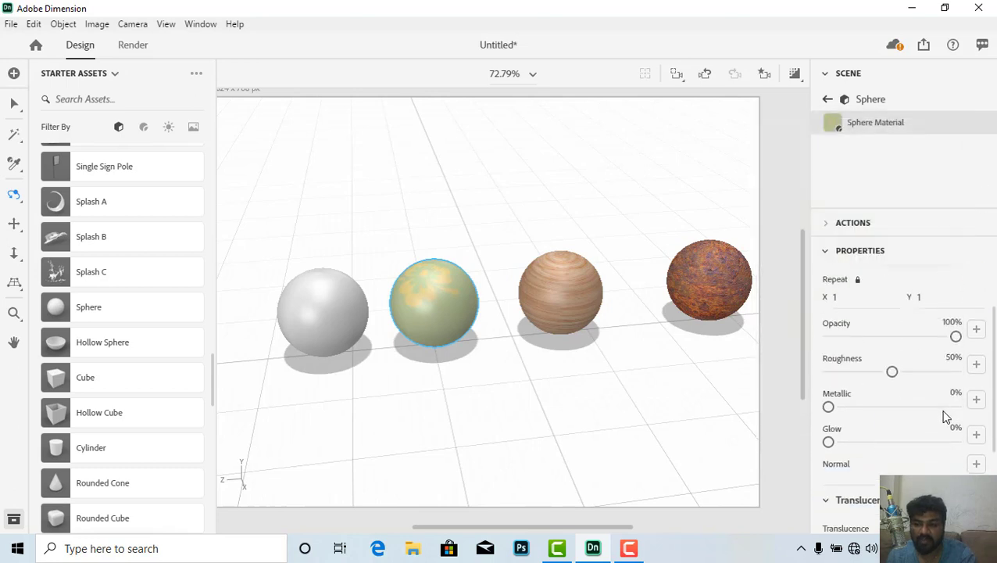
{"action": "scroll", "coordinate": [942, 415], "scroll_direction": "up", "scroll_amount": 2}
{"action": "scroll", "coordinate": [941, 414], "scroll_direction": "down", "scroll_amount": 4}
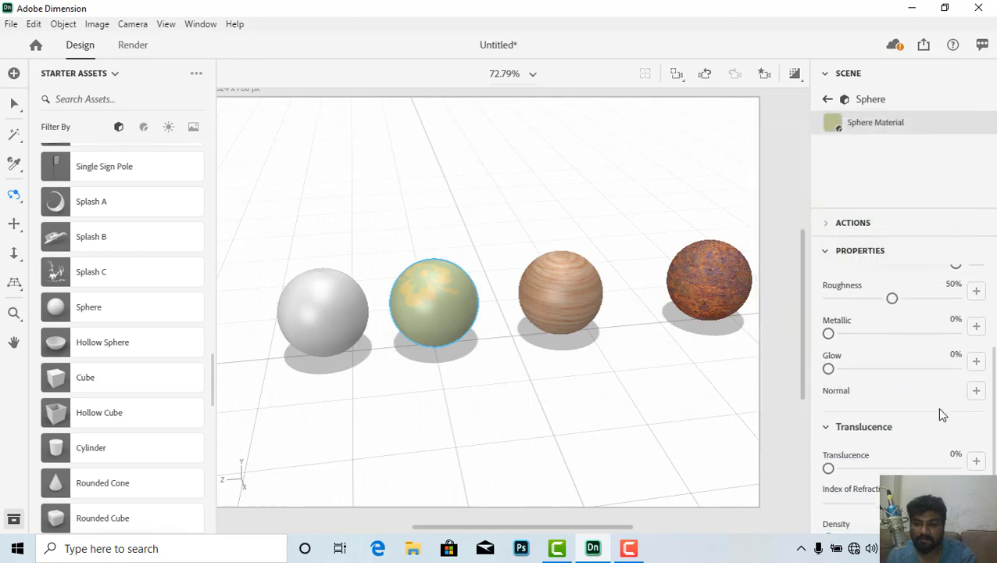
{"action": "scroll", "coordinate": [941, 414], "scroll_direction": "down", "scroll_amount": 2}
{"action": "scroll", "coordinate": [941, 414], "scroll_direction": "up", "scroll_amount": 4}
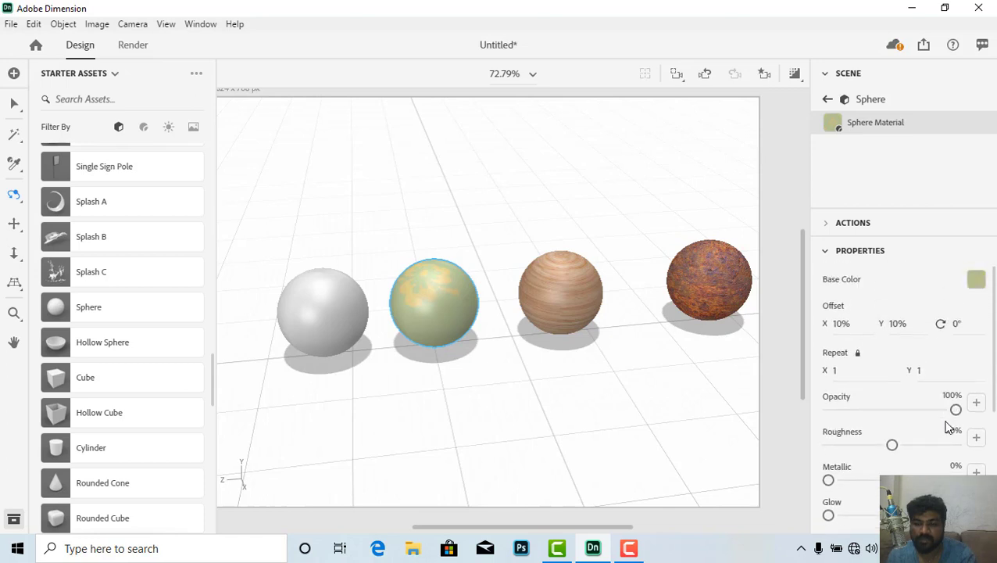
- Try a roughness of 43% and a metallic value of 11% on the floral sphere's material
{"action": "mouse_move", "coordinate": [892, 447]}
{"action": "left_mouse_down"}
{"action": "mouse_move", "coordinate": [869, 446]}
{"action": "mouse_move", "coordinate": [883, 446]}
{"action": "left_mouse_up"}
{"action": "mouse_move", "coordinate": [955, 410]}
{"action": "left_mouse_down"}
{"action": "mouse_move", "coordinate": [929, 409]}
{"action": "mouse_move", "coordinate": [955, 410]}
{"action": "left_mouse_up"}
{"action": "mouse_move", "coordinate": [828, 480]}
{"action": "left_mouse_down"}
{"action": "mouse_move", "coordinate": [876, 480]}
{"action": "mouse_move", "coordinate": [843, 480]}
{"action": "left_mouse_up"}
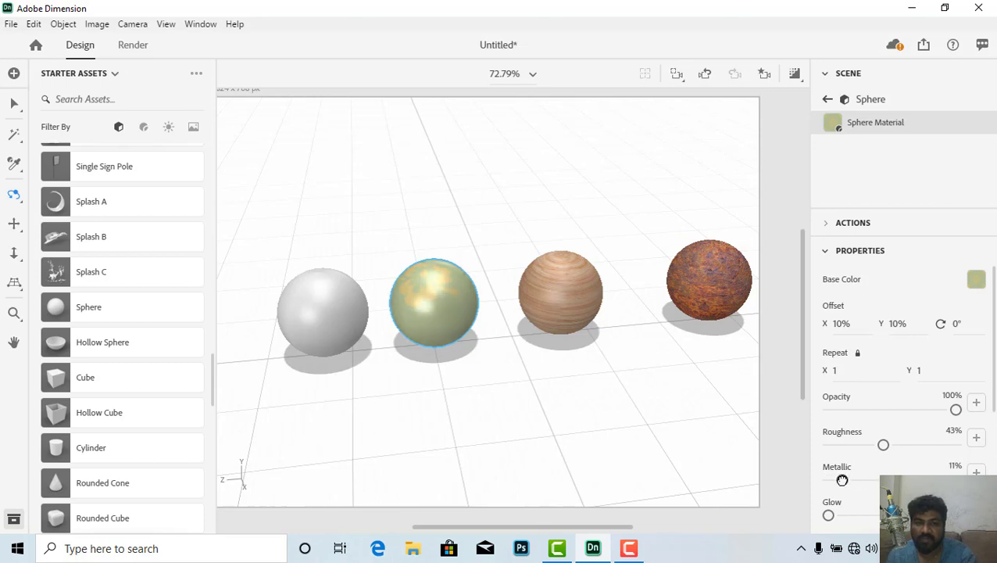
- Raise the floral sphere's roughness to 71% and reset its metallic value to 0%
{"action": "scroll", "coordinate": [448, 356], "scroll_direction": "up", "scroll_amount": 5}
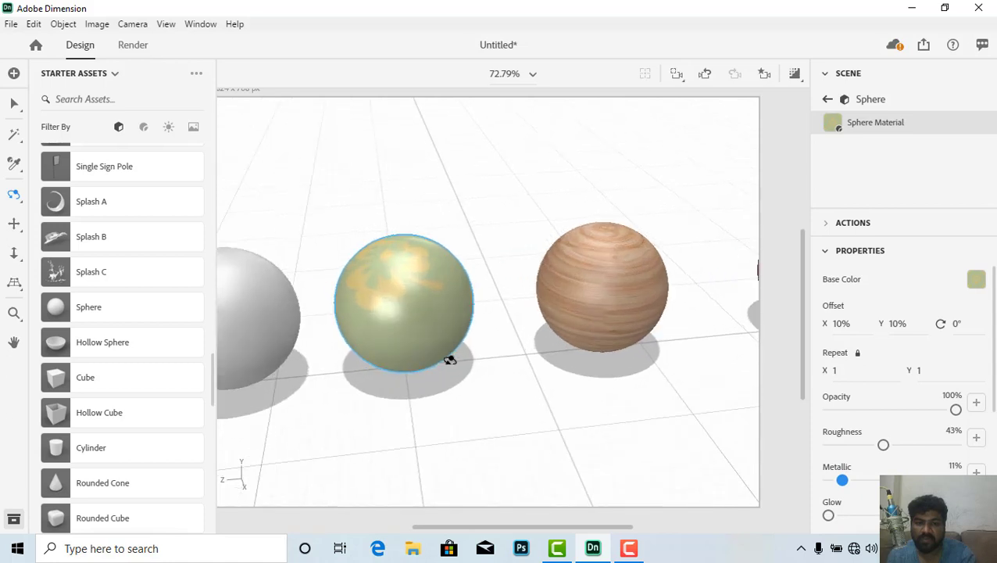
{"action": "scroll", "coordinate": [450, 362], "scroll_direction": "up", "scroll_amount": 1}
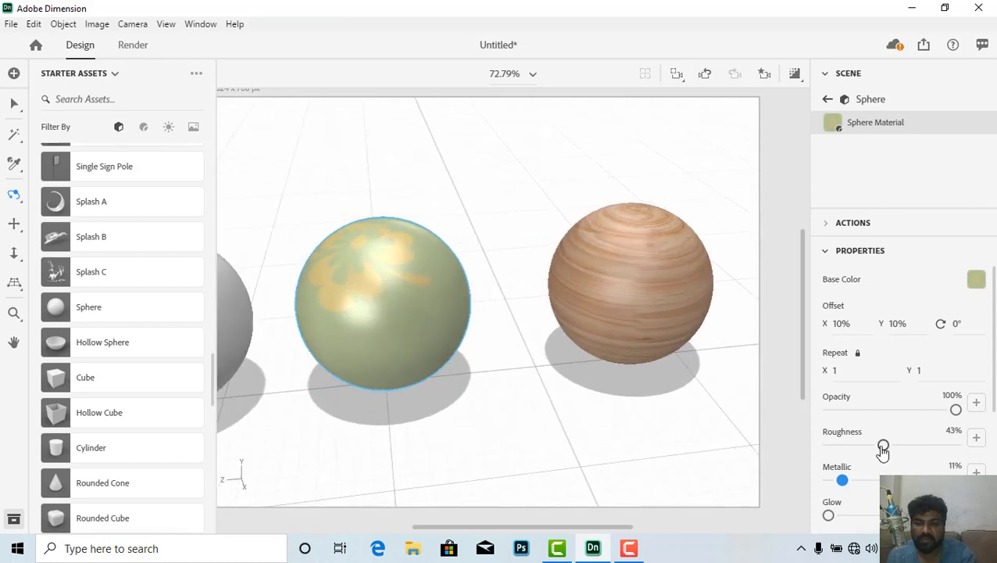
{"action": "mouse_move", "coordinate": [883, 451]}
{"action": "left_mouse_down"}
{"action": "mouse_move", "coordinate": [828, 442]}
{"action": "mouse_move", "coordinate": [919, 444]}
{"action": "left_mouse_up"}
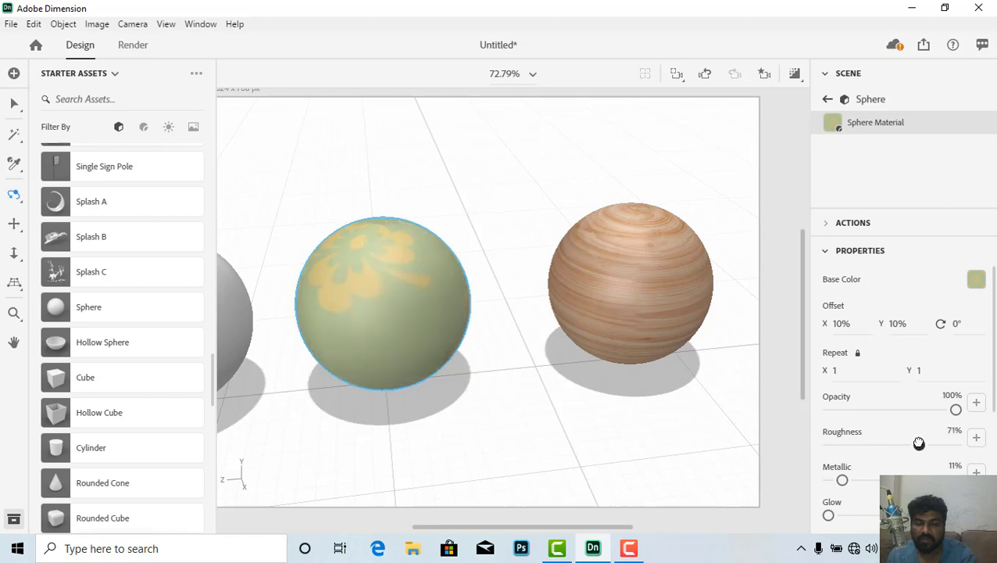
{"action": "left_click_drag", "start_coordinate": [841, 482], "coordinate": [825, 480]}
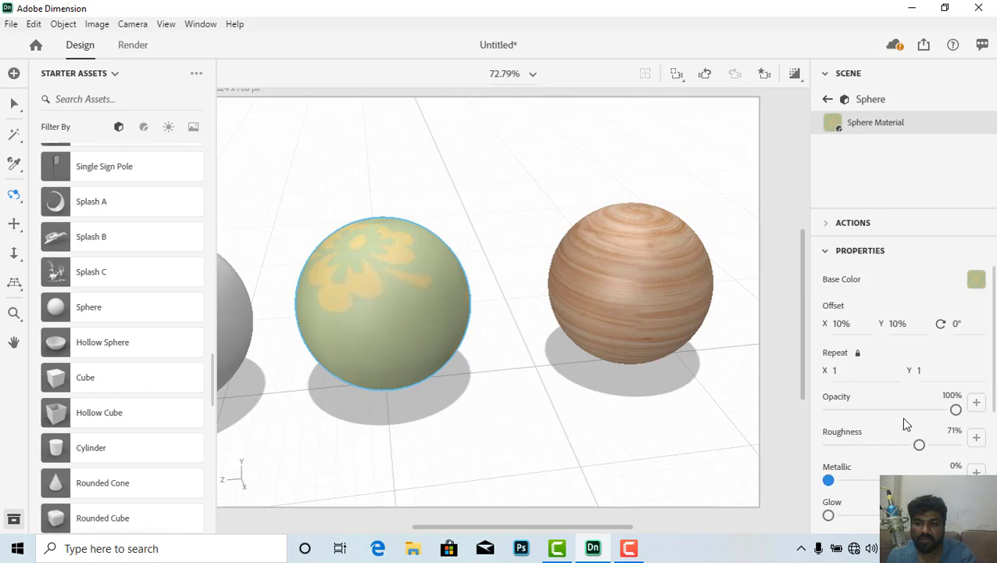
- Adjust the index of refraction, translucence and density of the floral sphere's material
{"action": "scroll", "coordinate": [859, 457], "scroll_direction": "down", "scroll_amount": 5}
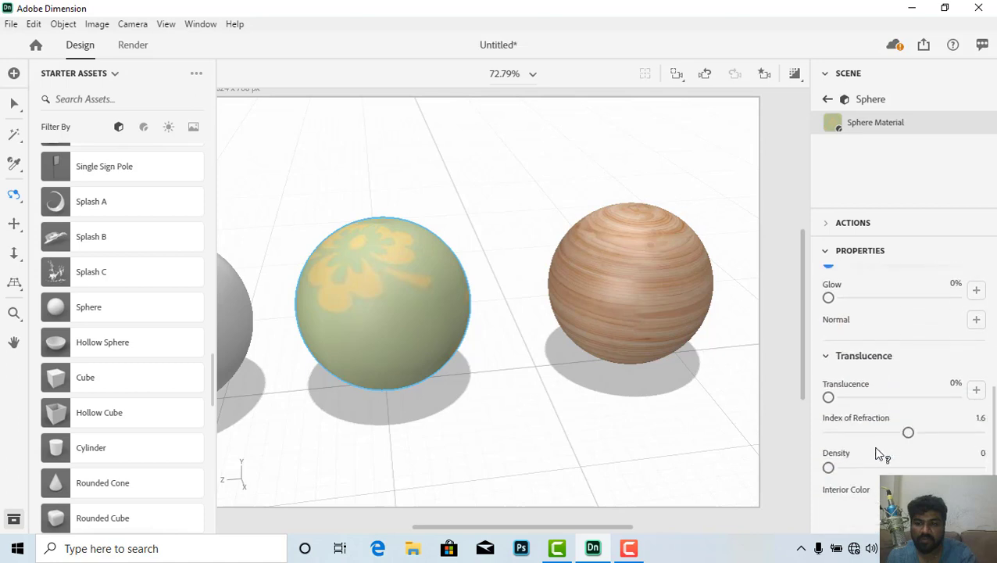
{"action": "left_click_drag", "start_coordinate": [908, 432], "coordinate": [866, 433]}
{"action": "left_click_drag", "start_coordinate": [829, 397], "coordinate": [816, 414]}
{"action": "left_click_drag", "start_coordinate": [828, 469], "coordinate": [764, 465]}
{"action": "scroll", "coordinate": [860, 360], "scroll_direction": "up", "scroll_amount": 5}
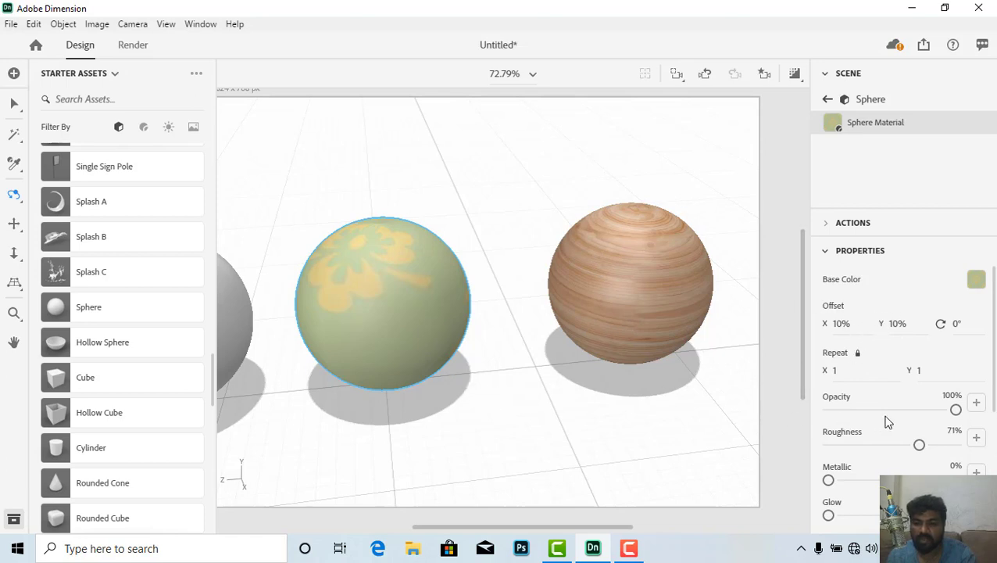
- Fine-tune the floral sphere's roughness, trying 60% and settling on 78%
{"action": "scroll", "coordinate": [899, 414], "scroll_direction": "down", "scroll_amount": 2}
{"action": "mouse_move", "coordinate": [919, 370]}
{"action": "left_mouse_down"}
{"action": "mouse_move", "coordinate": [856, 371]}
{"action": "mouse_move", "coordinate": [931, 370]}
{"action": "mouse_move", "coordinate": [905, 370]}
{"action": "left_mouse_up"}
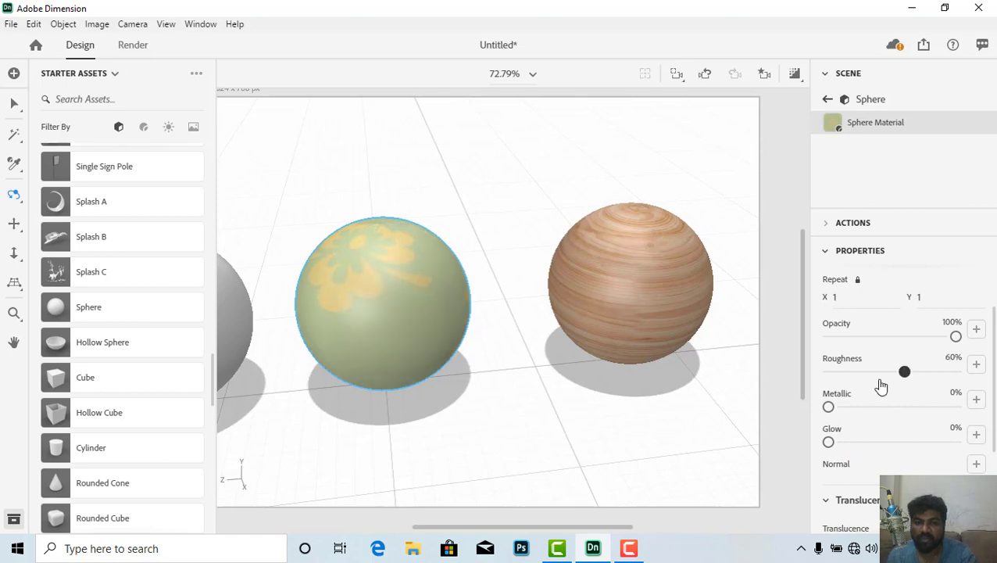
{"action": "scroll", "coordinate": [304, 414], "scroll_direction": "down", "scroll_amount": 5}
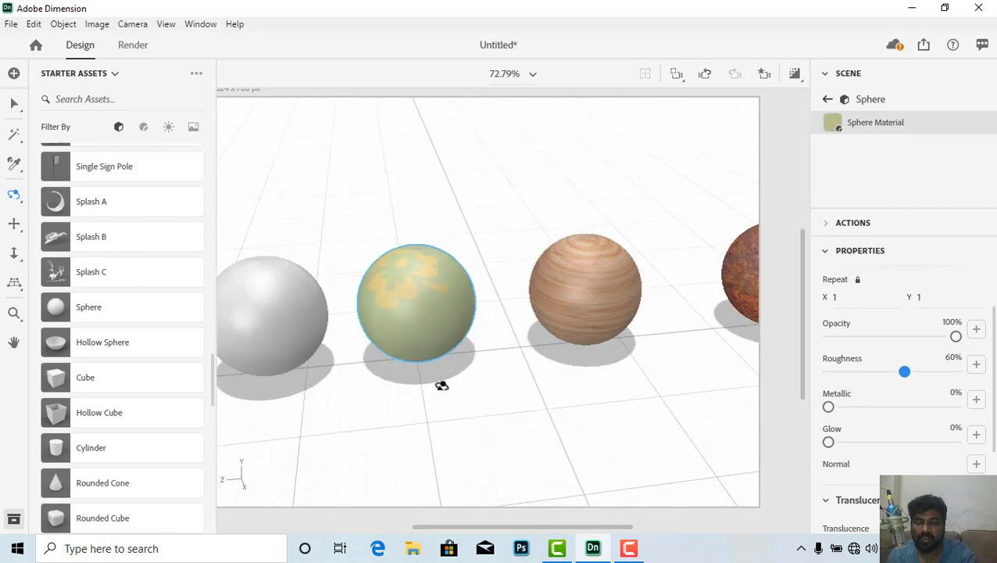
{"action": "left_click_drag", "start_coordinate": [905, 378], "coordinate": [928, 373]}
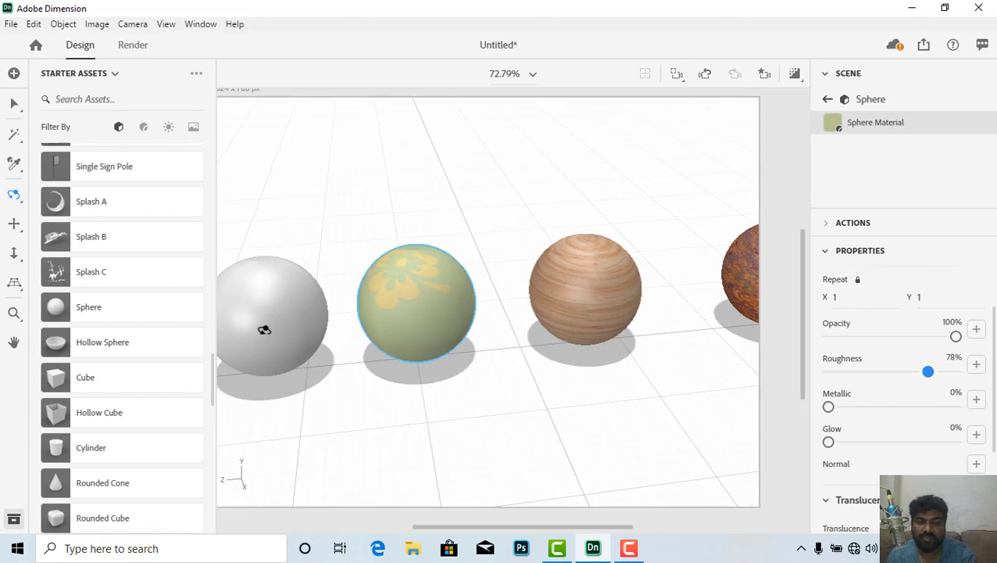
{"action": "scroll", "coordinate": [264, 330], "scroll_direction": "down", "scroll_amount": 2}
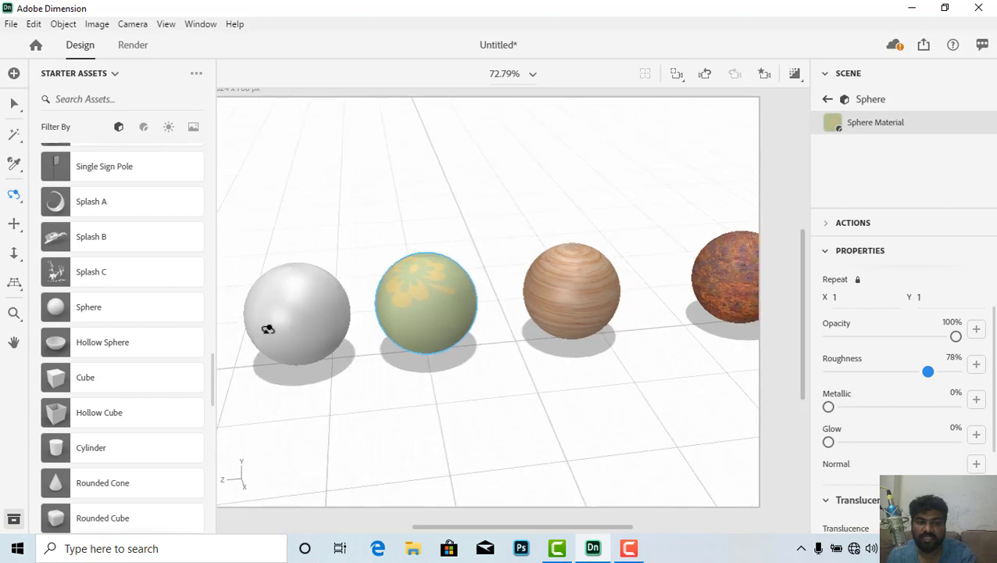
- Open the material of the remaining plain grey sphere and browse for an image file for its base color
{"action": "left_click", "coordinate": [827, 100]}
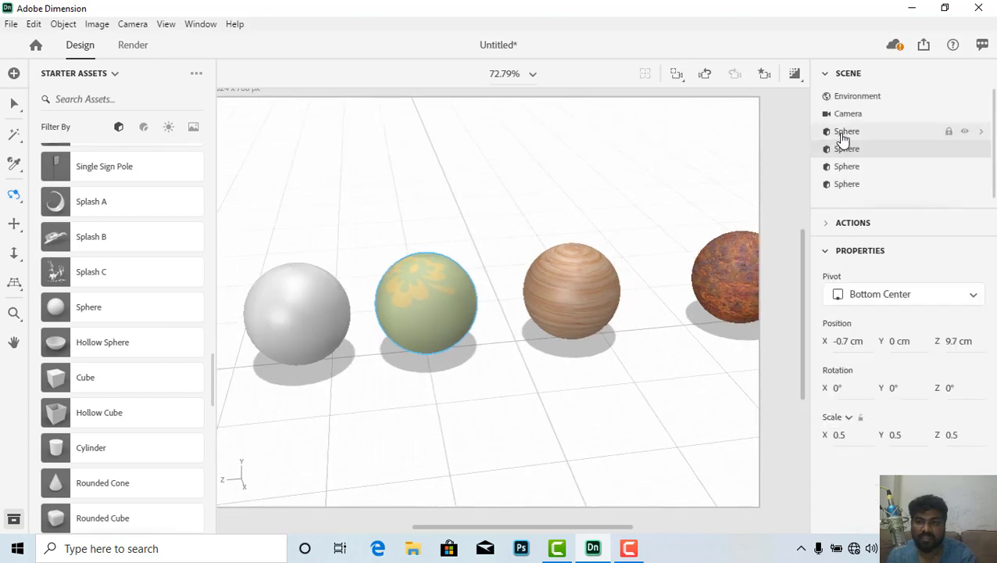
{"action": "left_click", "coordinate": [833, 131]}
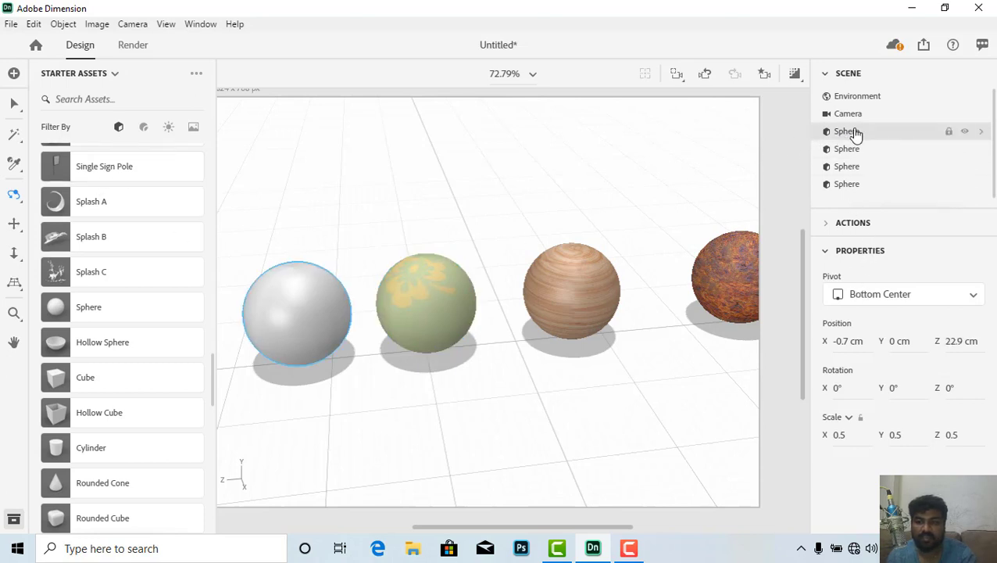
{"action": "left_click", "coordinate": [982, 132]}
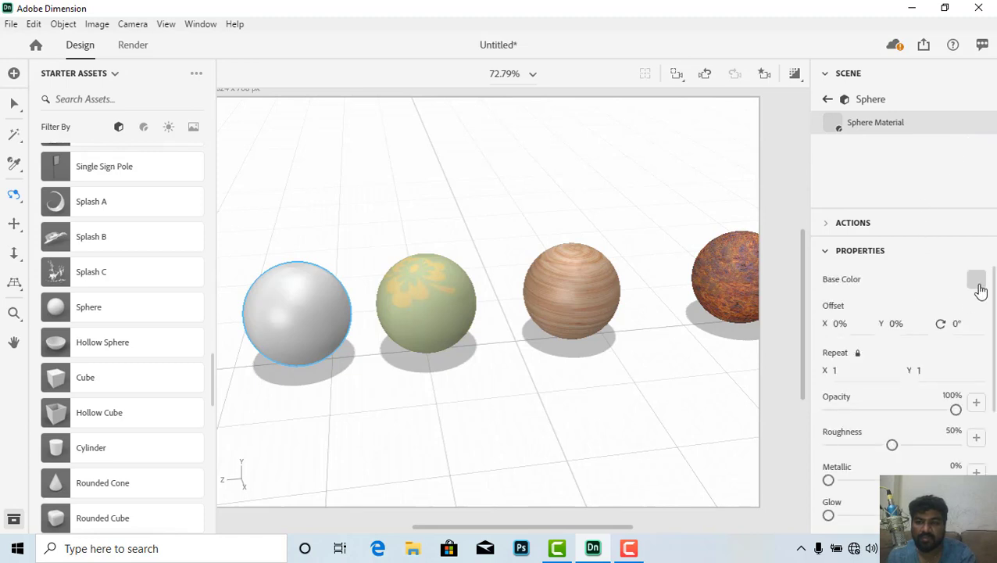
{"action": "left_click", "coordinate": [976, 282]}
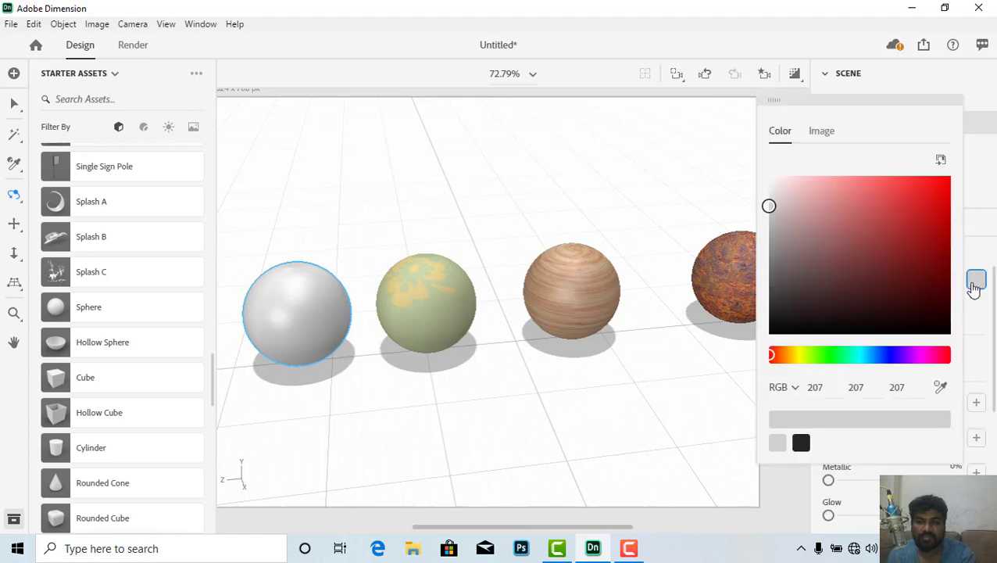
{"action": "left_click", "coordinate": [822, 132]}
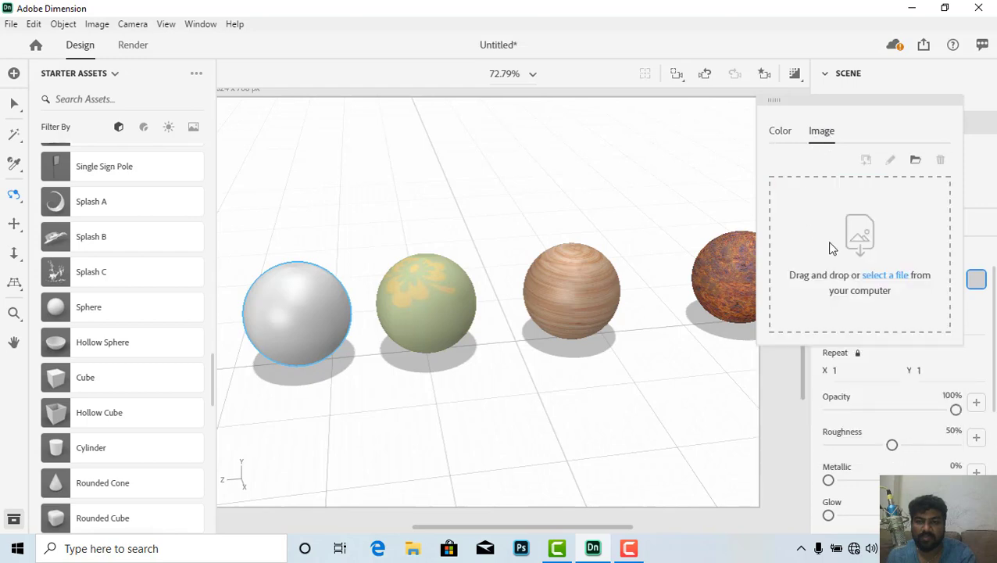
{"action": "left_click", "coordinate": [877, 279]}
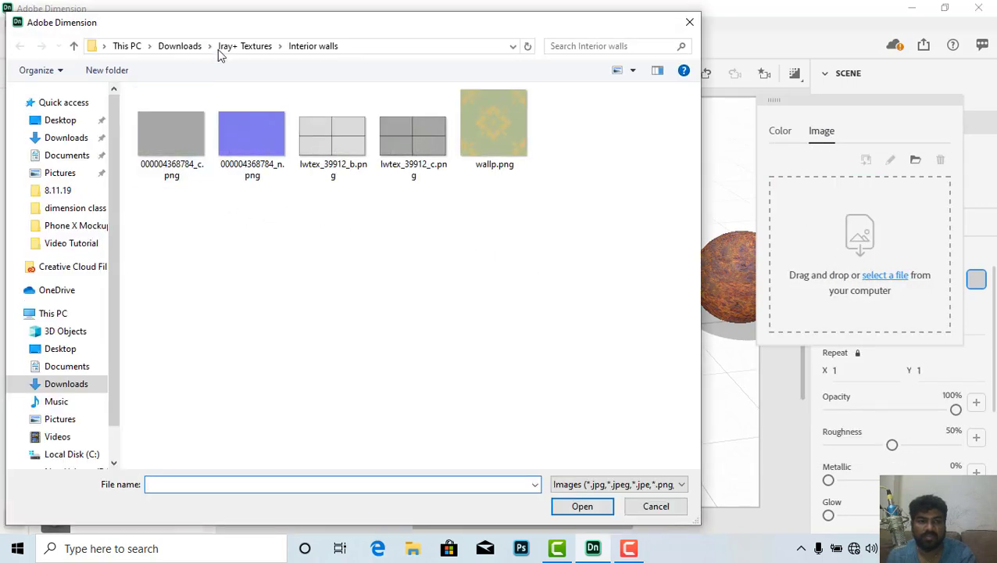
- Apply lwtex_4161_c.png from the Iray+ Textures Flooring folder as the grey sphere's base color image
{"action": "left_click", "coordinate": [238, 48]}
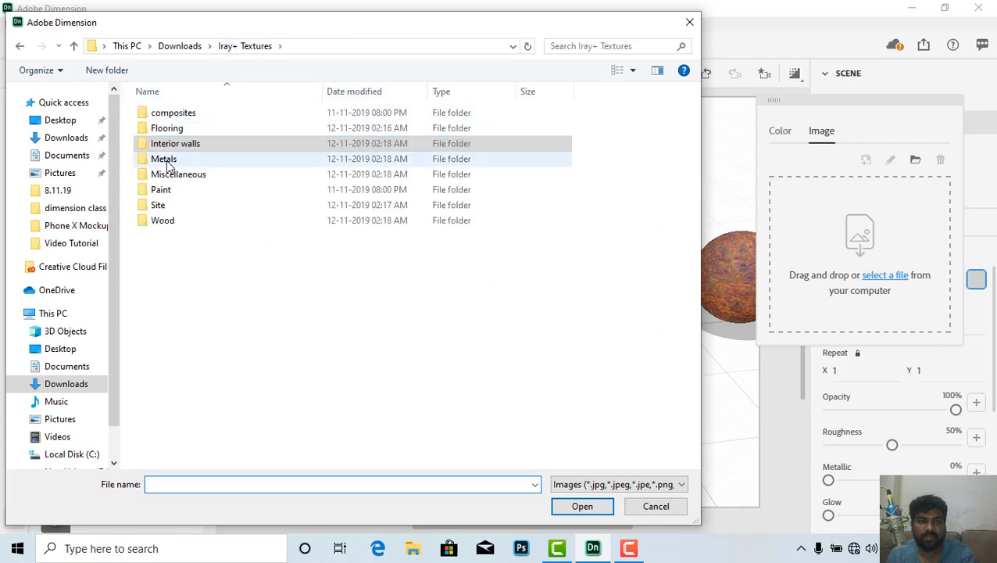
{"action": "left_click", "coordinate": [190, 128]}
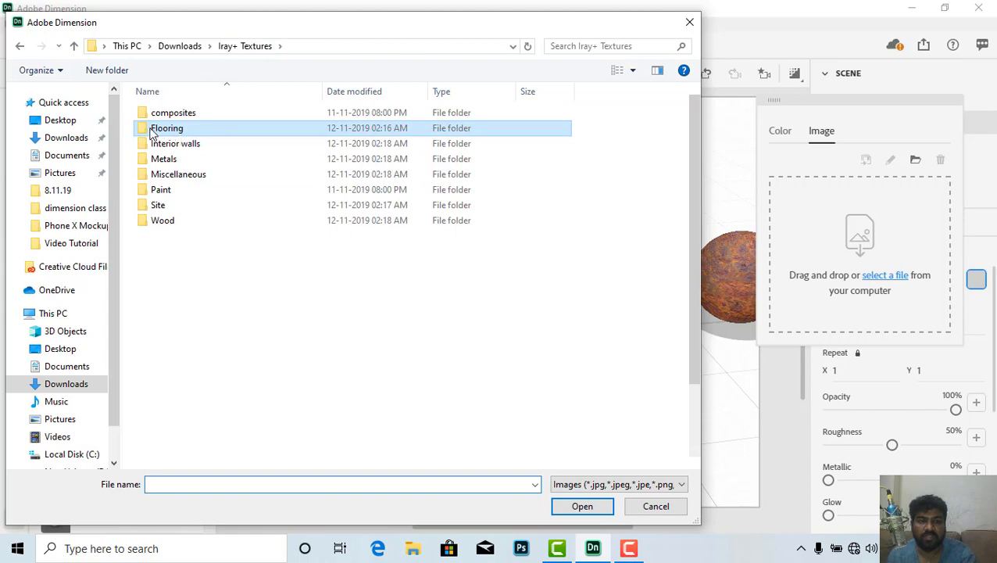
{"action": "double_click", "coordinate": [152, 130]}
{"action": "scroll", "coordinate": [299, 227], "scroll_direction": "down", "scroll_amount": 1}
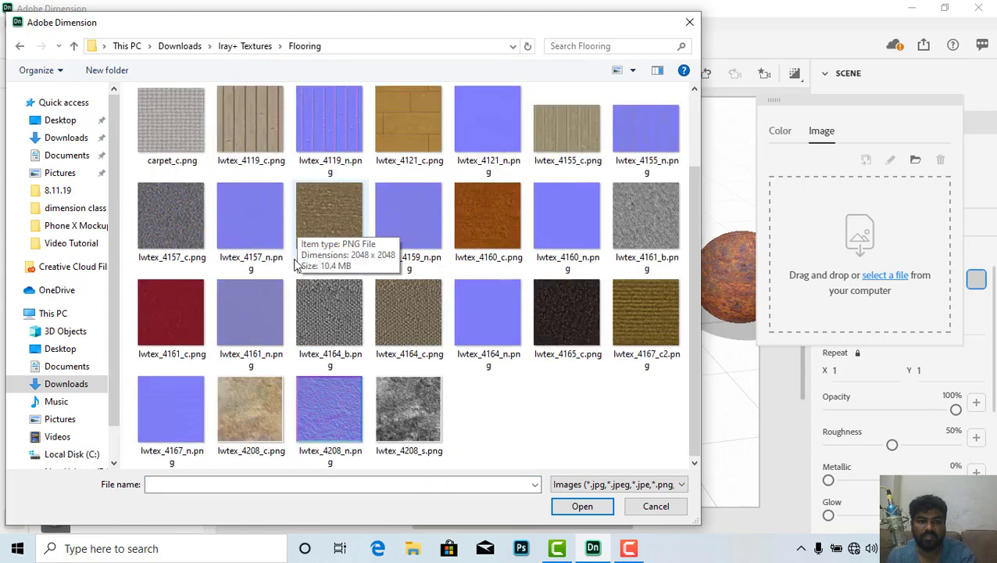
{"action": "scroll", "coordinate": [295, 254], "scroll_direction": "up", "scroll_amount": 1}
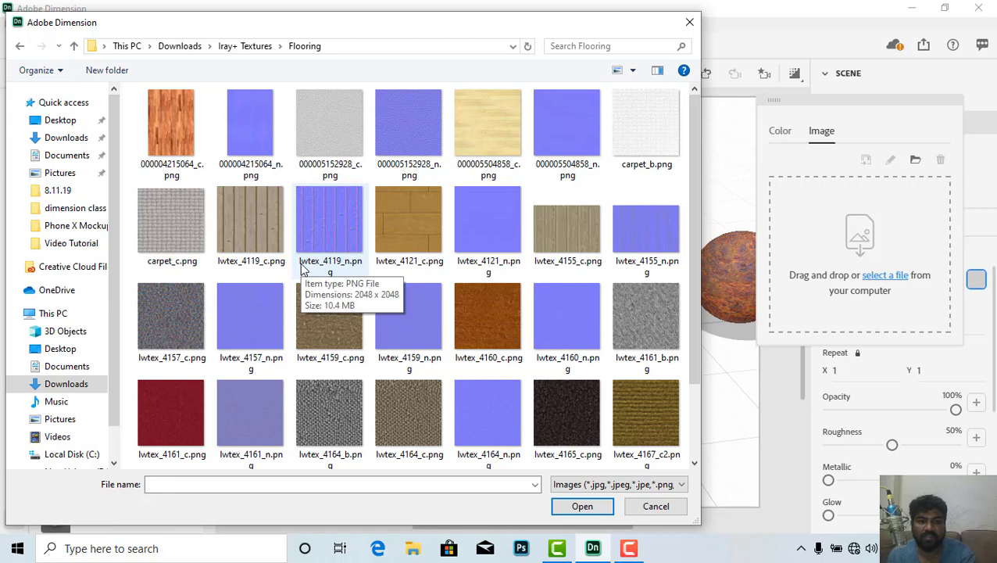
{"action": "scroll", "coordinate": [304, 268], "scroll_direction": "down", "scroll_amount": 1}
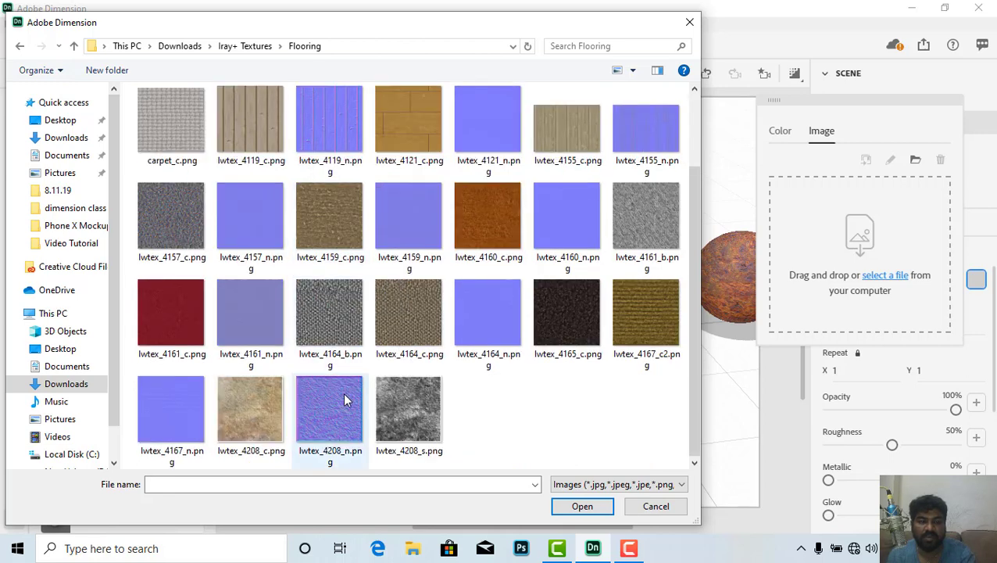
{"action": "scroll", "coordinate": [299, 353], "scroll_direction": "up", "scroll_amount": 1}
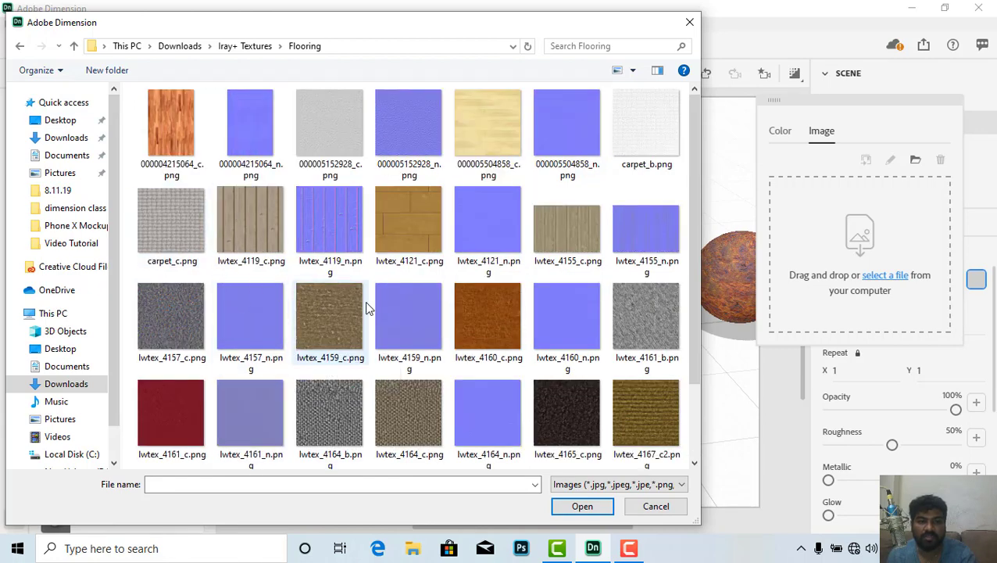
{"action": "scroll", "coordinate": [360, 308], "scroll_direction": "down", "scroll_amount": 1}
{"action": "left_click", "coordinate": [172, 313]}
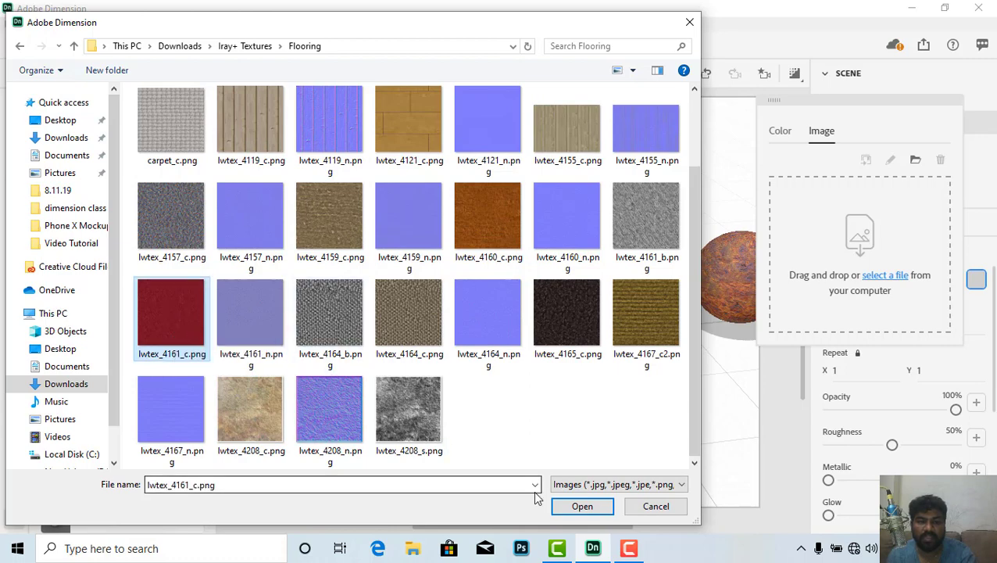
{"action": "left_click", "coordinate": [583, 507]}
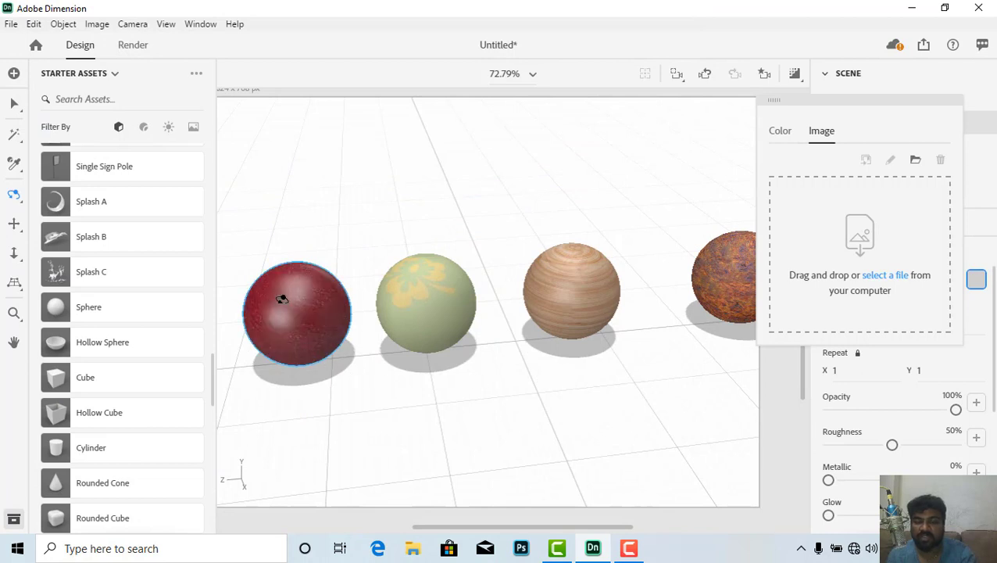
- Close the image settings of the red sphere's base color and set its roughness to 0%
{"action": "scroll", "coordinate": [289, 349], "scroll_direction": "up", "scroll_amount": 2}
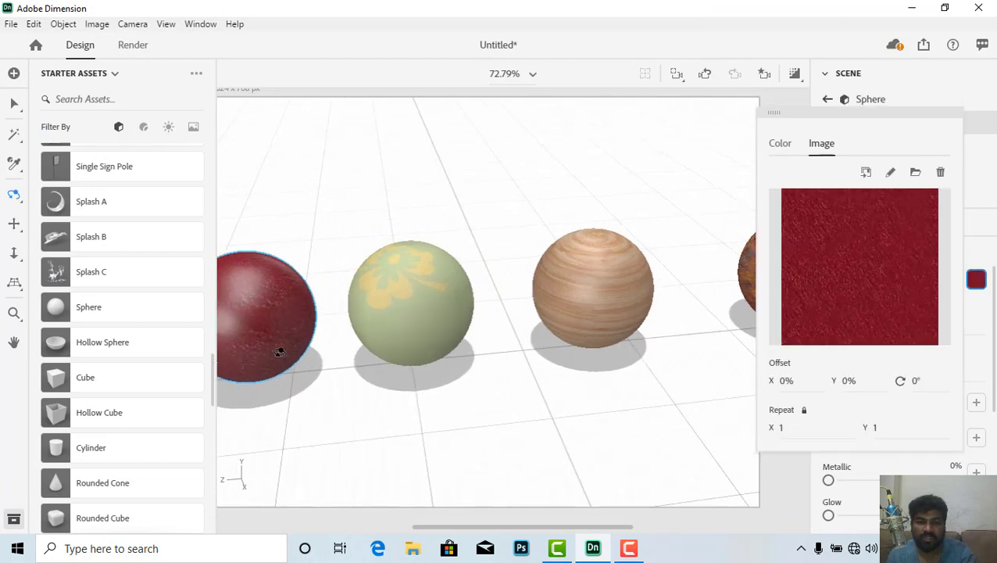
{"action": "scroll", "coordinate": [348, 346], "scroll_direction": "down", "scroll_amount": 2}
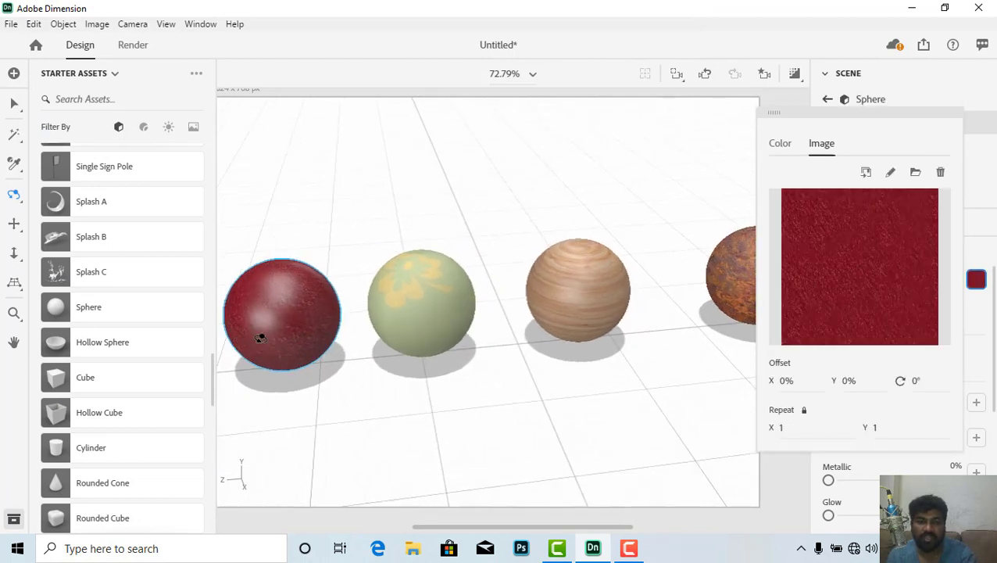
{"action": "left_click_drag", "start_coordinate": [260, 336], "coordinate": [338, 330]}
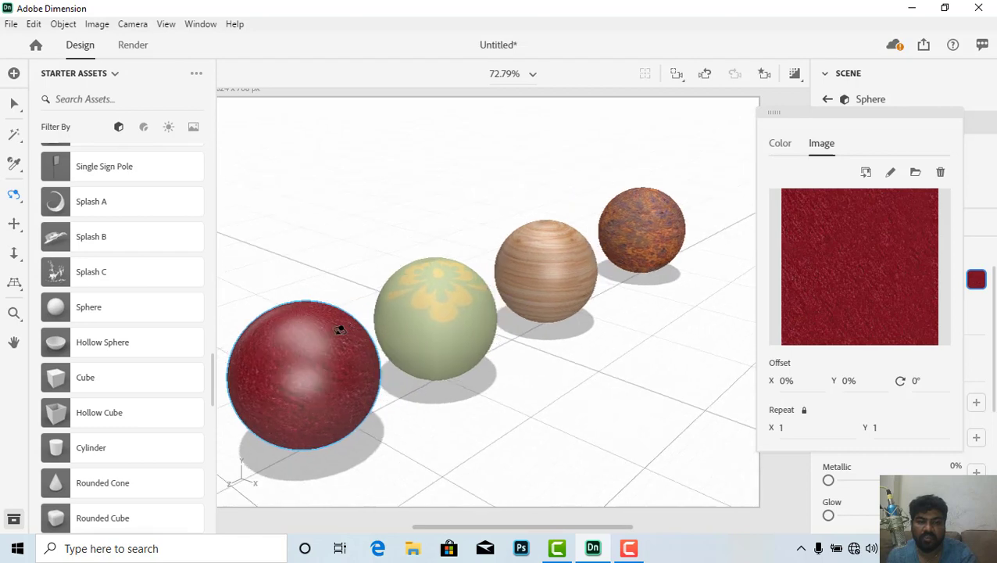
{"action": "left_click", "coordinate": [336, 365]}
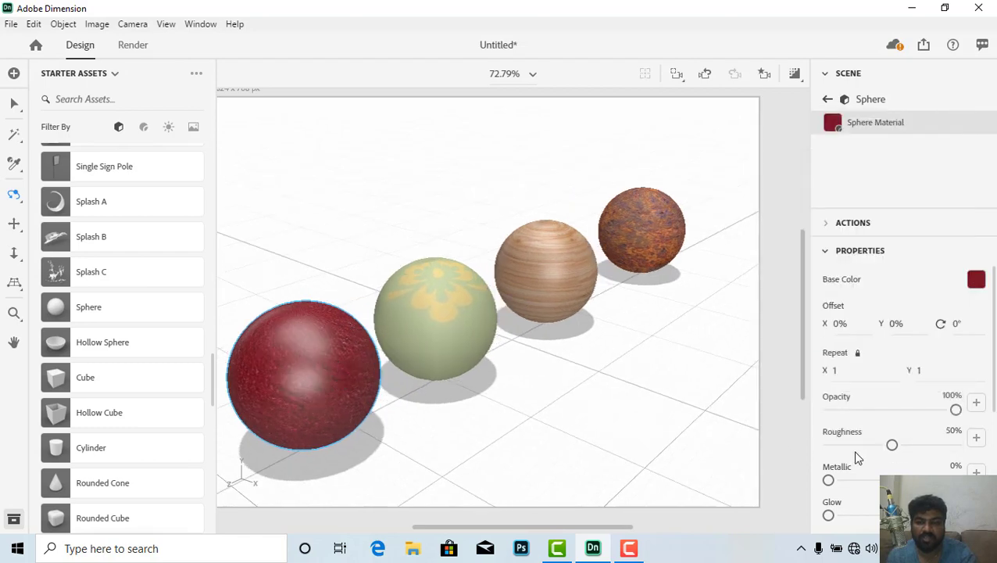
{"action": "left_click_drag", "start_coordinate": [891, 447], "coordinate": [431, 344]}
{"action": "scroll", "coordinate": [334, 340], "scroll_direction": "down", "scroll_amount": 5}
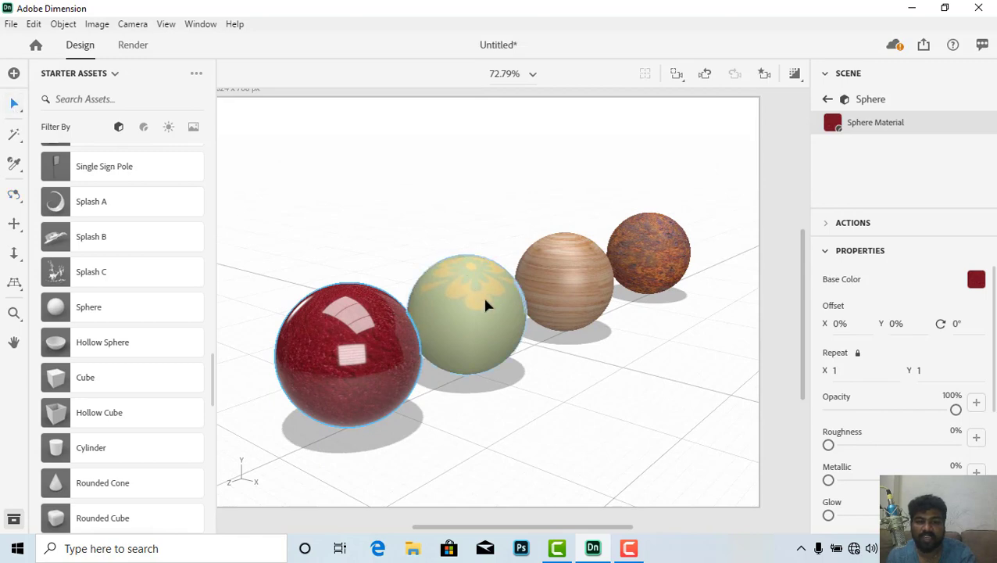
- Open the floral sphere's material and adjust its roughness, trying 0% and settling on 100%
{"action": "left_click", "coordinate": [485, 305]}
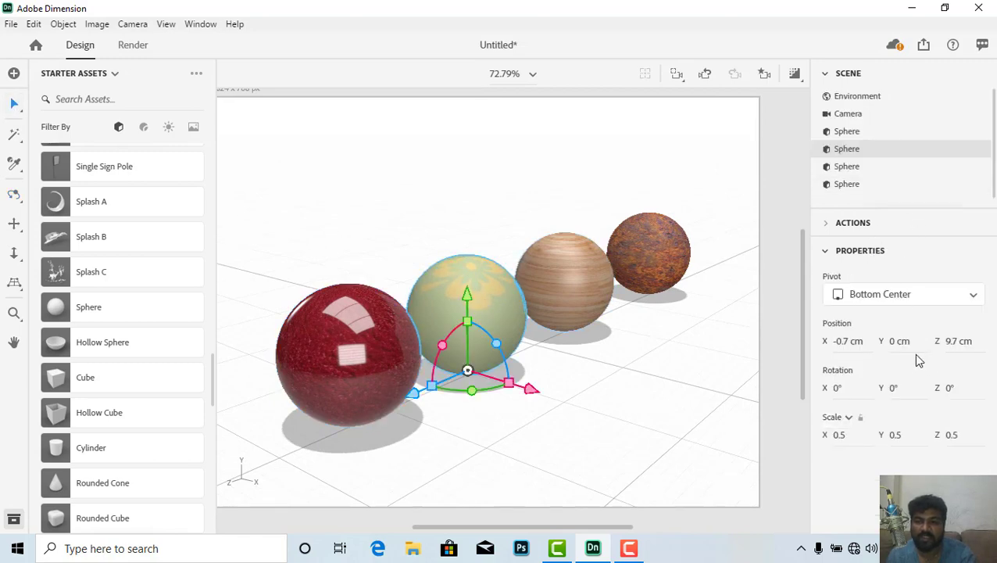
{"action": "mouse_move", "coordinate": [824, 152]}
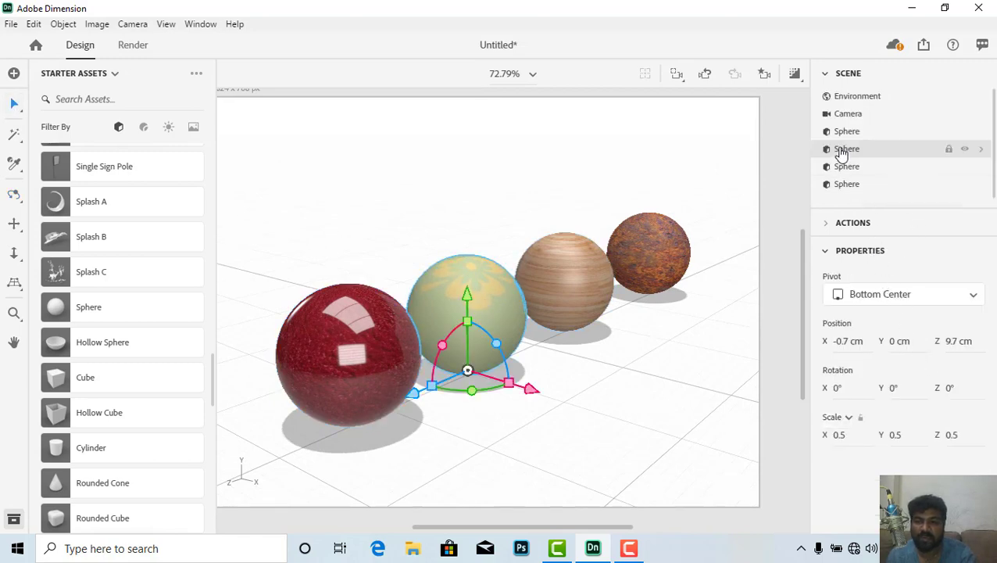
{"action": "left_click", "coordinate": [979, 152]}
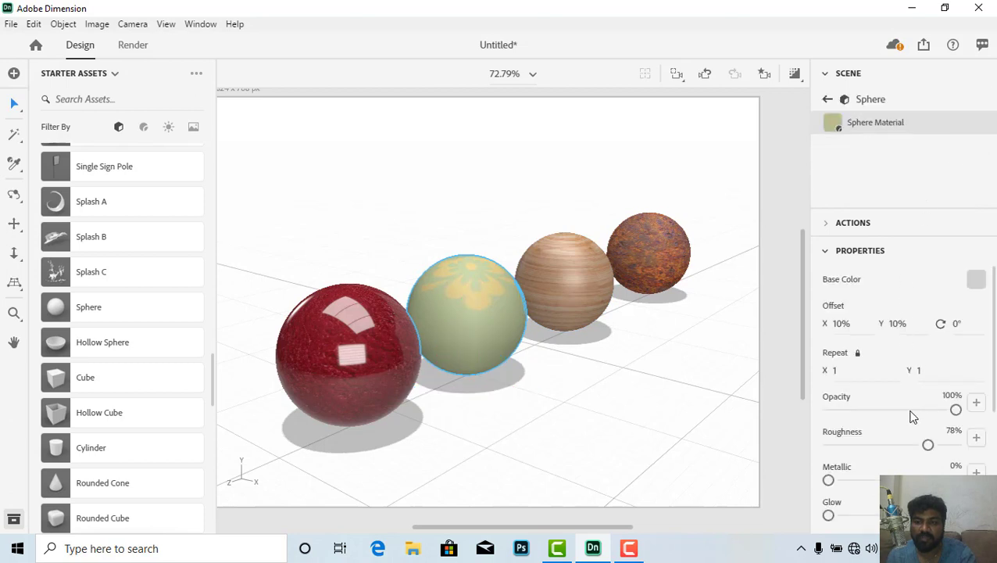
{"action": "left_click_drag", "start_coordinate": [926, 445], "coordinate": [761, 447]}
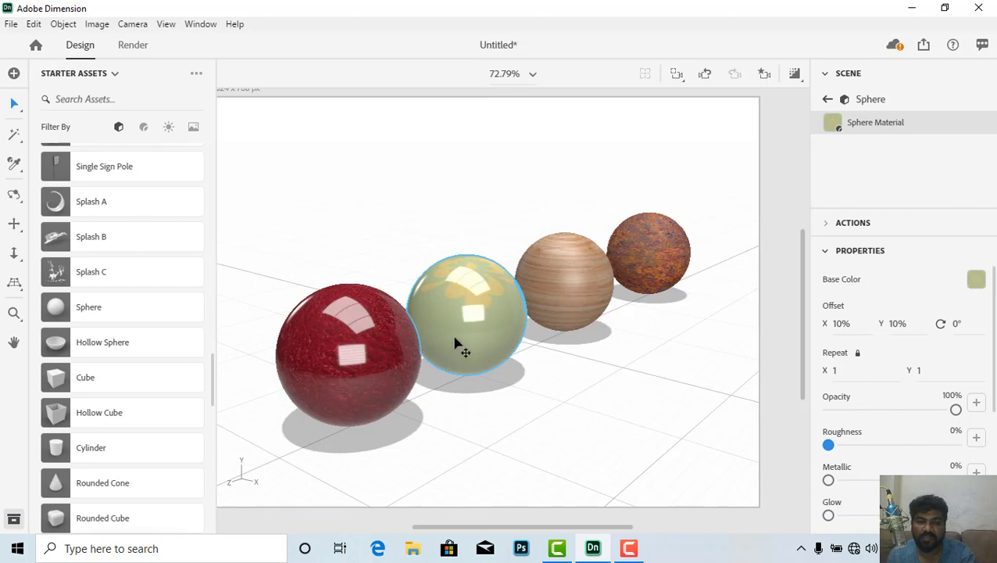
{"action": "scroll", "coordinate": [459, 342], "scroll_direction": "up", "scroll_amount": 5}
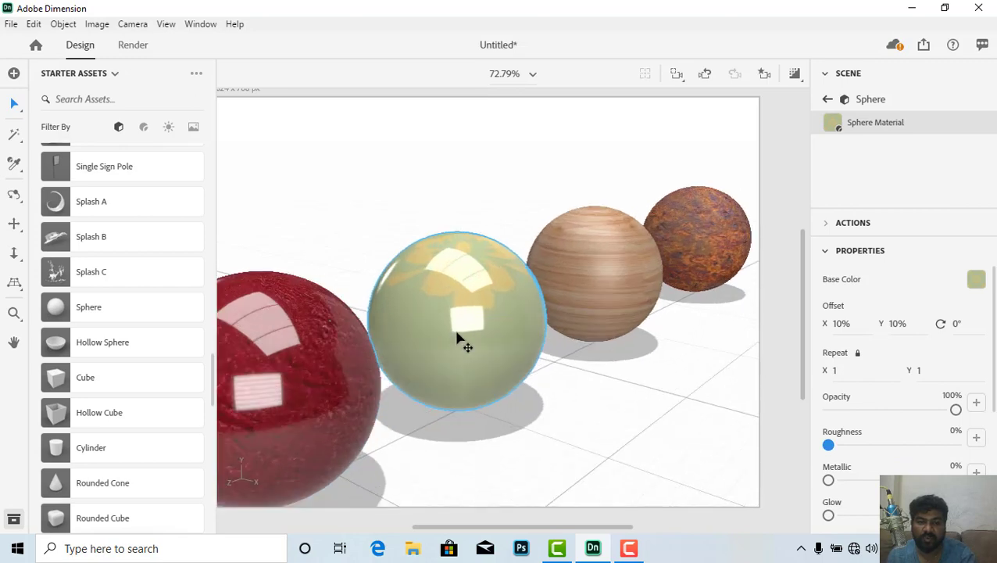
{"action": "scroll", "coordinate": [457, 338], "scroll_direction": "up", "scroll_amount": 6}
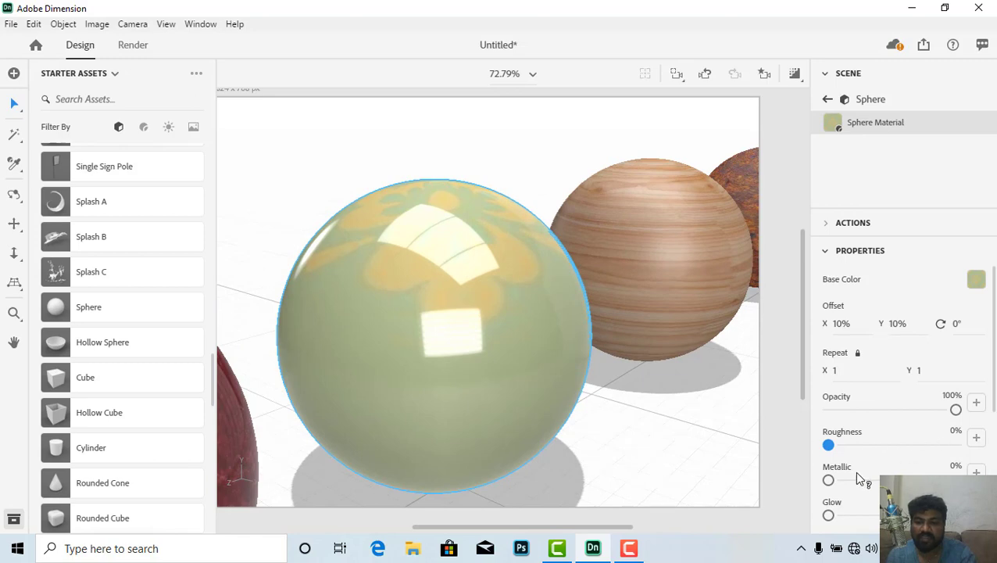
{"action": "mouse_move", "coordinate": [831, 481]}
{"action": "left_click_drag", "start_coordinate": [831, 452], "coordinate": [963, 452]}
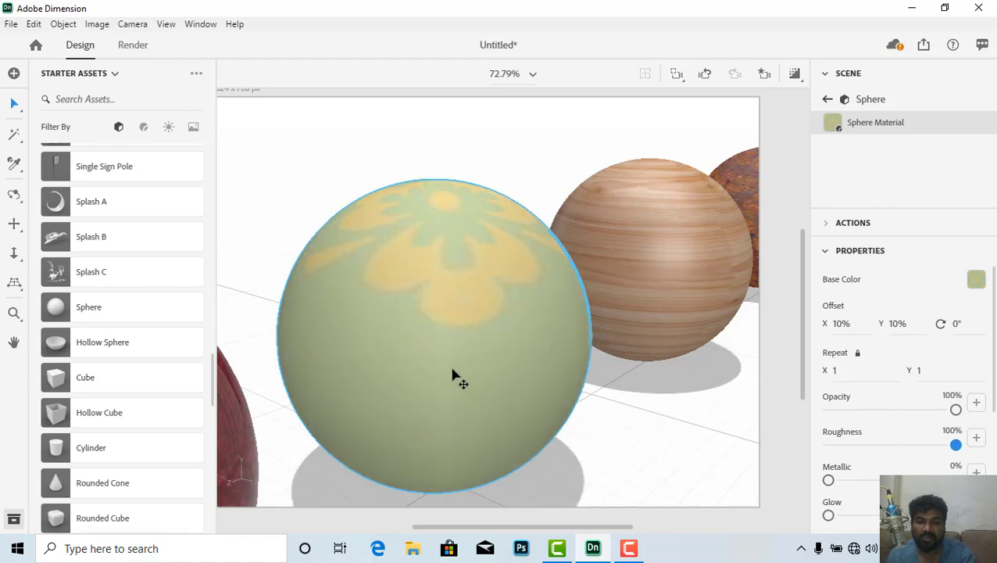
{"action": "scroll", "coordinate": [458, 377], "scroll_direction": "down", "scroll_amount": 5}
{"action": "scroll", "coordinate": [312, 389], "scroll_direction": "down", "scroll_amount": 3}
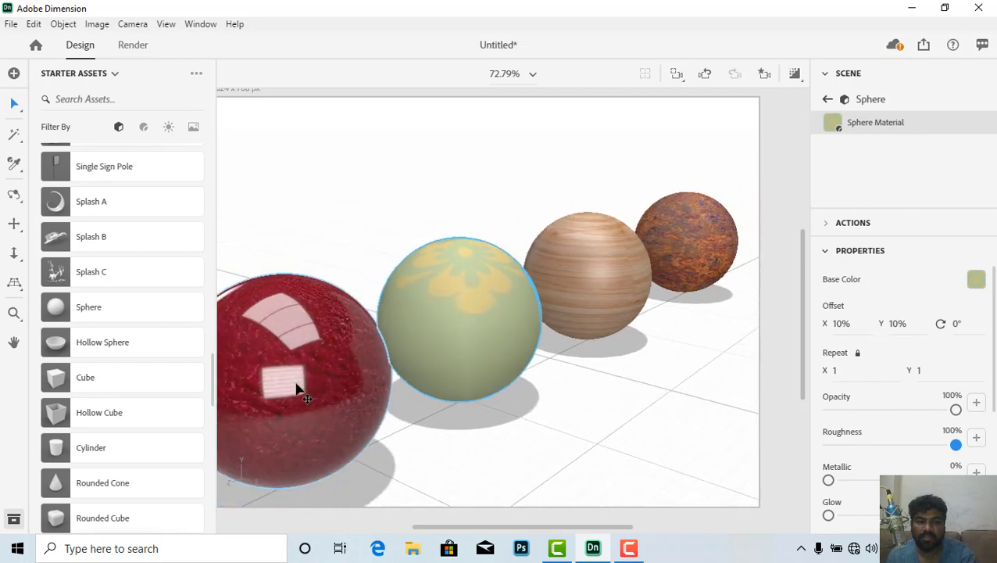
{"action": "scroll", "coordinate": [305, 389], "scroll_direction": "down", "scroll_amount": 2}
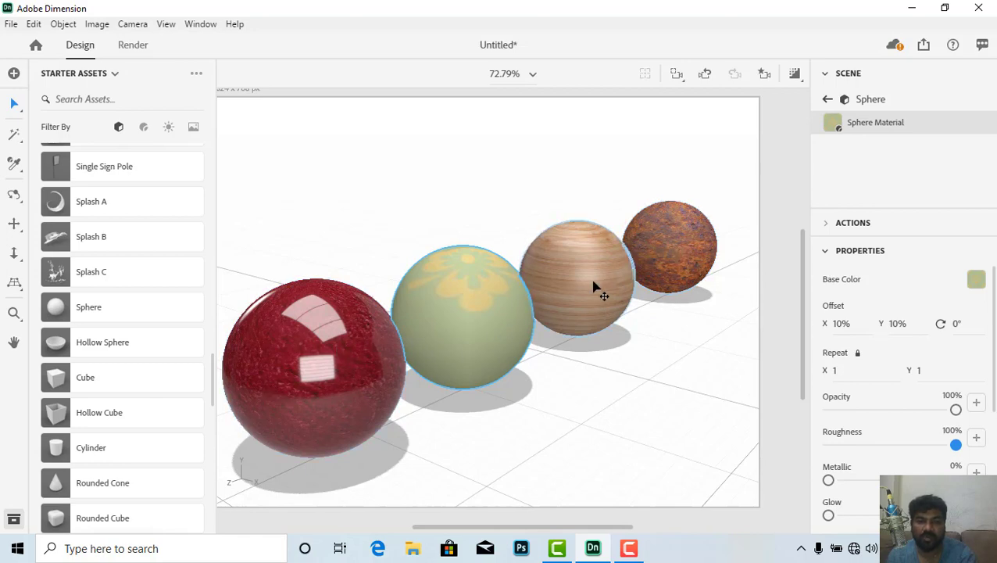
- Replace the floral sphere's base color with a plain dark grey, RGB 90, 94, 94
{"action": "left_click", "coordinate": [469, 325]}
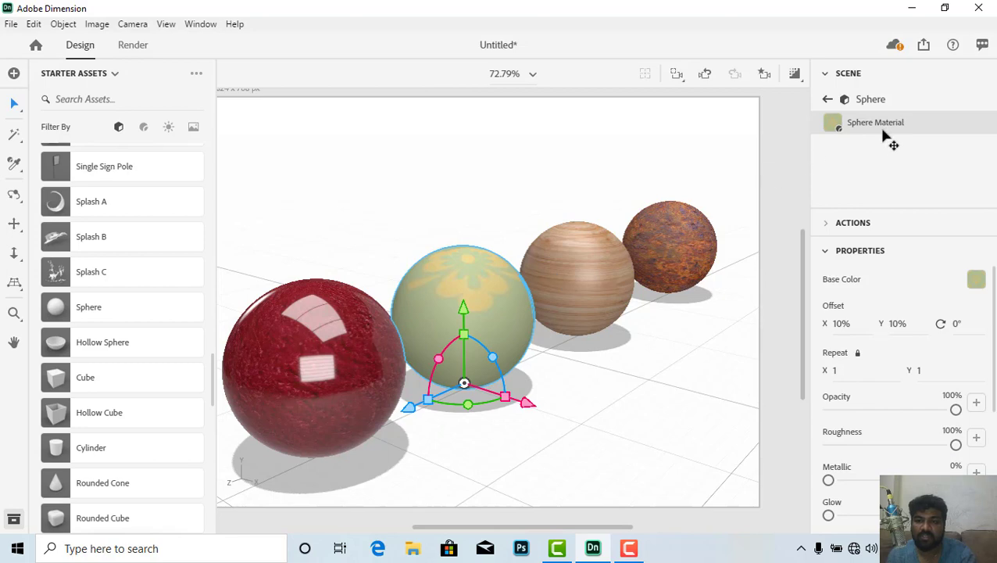
{"action": "left_click", "coordinate": [828, 99]}
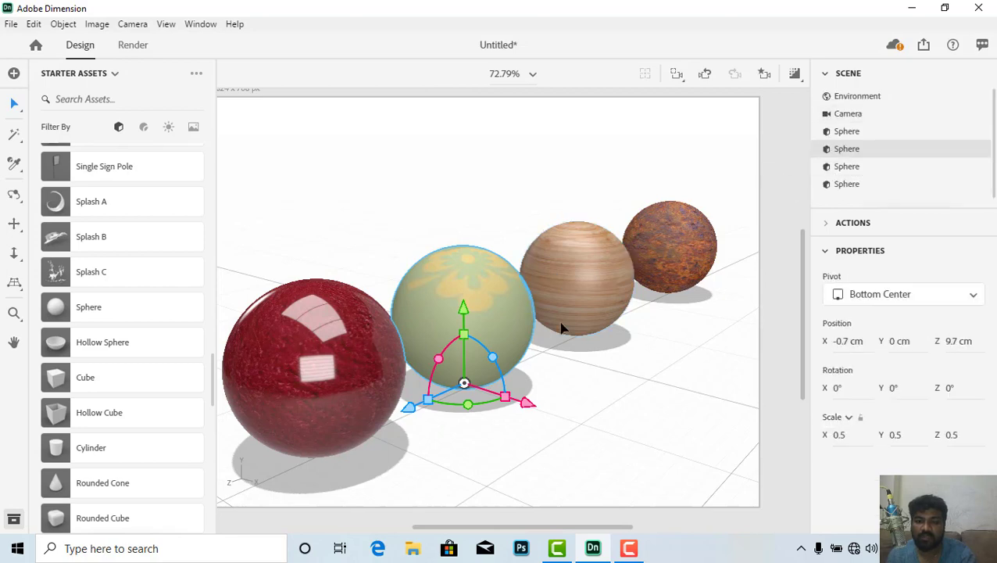
{"action": "double_click", "coordinate": [980, 151]}
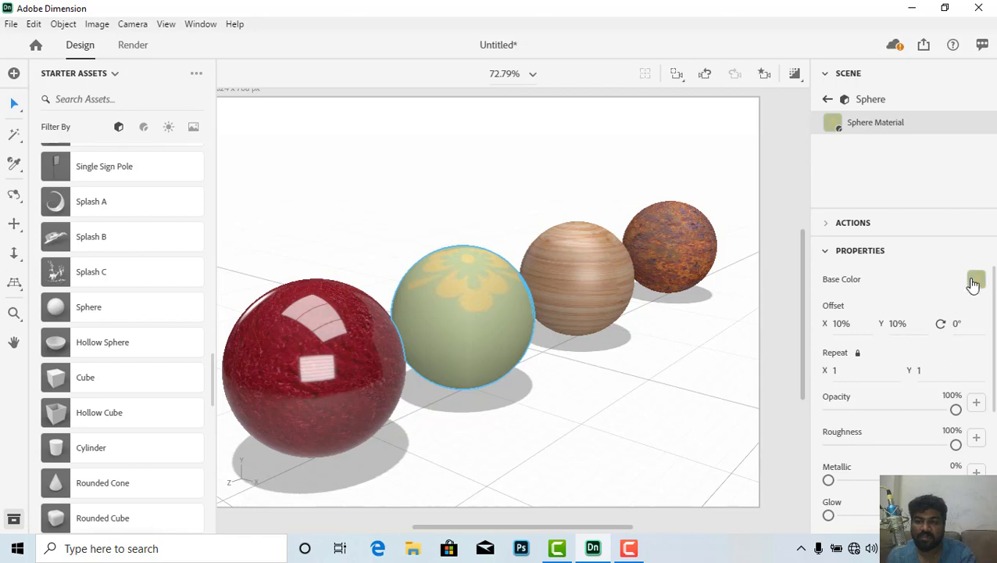
{"action": "left_click", "coordinate": [976, 280]}
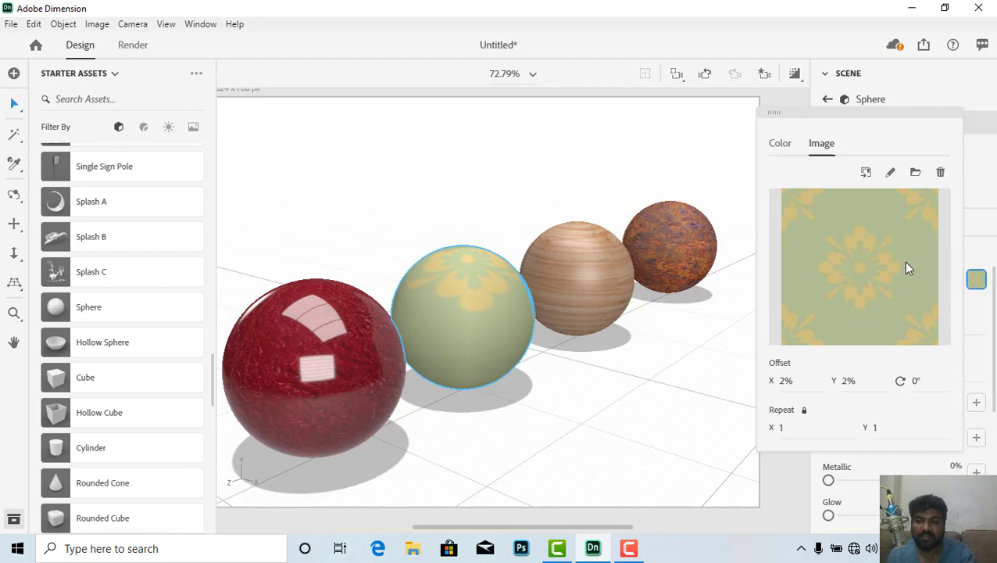
{"action": "left_click", "coordinate": [781, 144]}
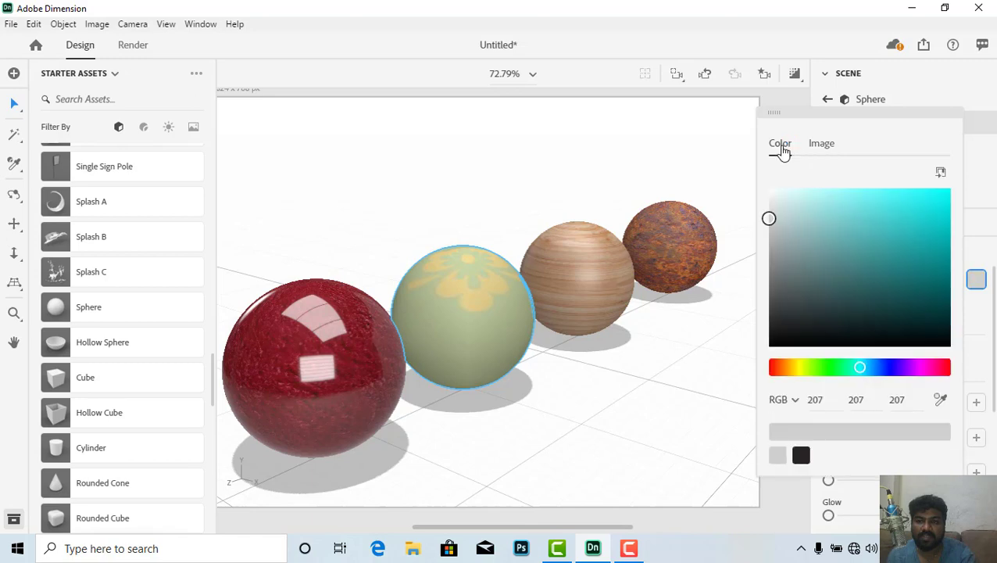
{"action": "left_click", "coordinate": [860, 228]}
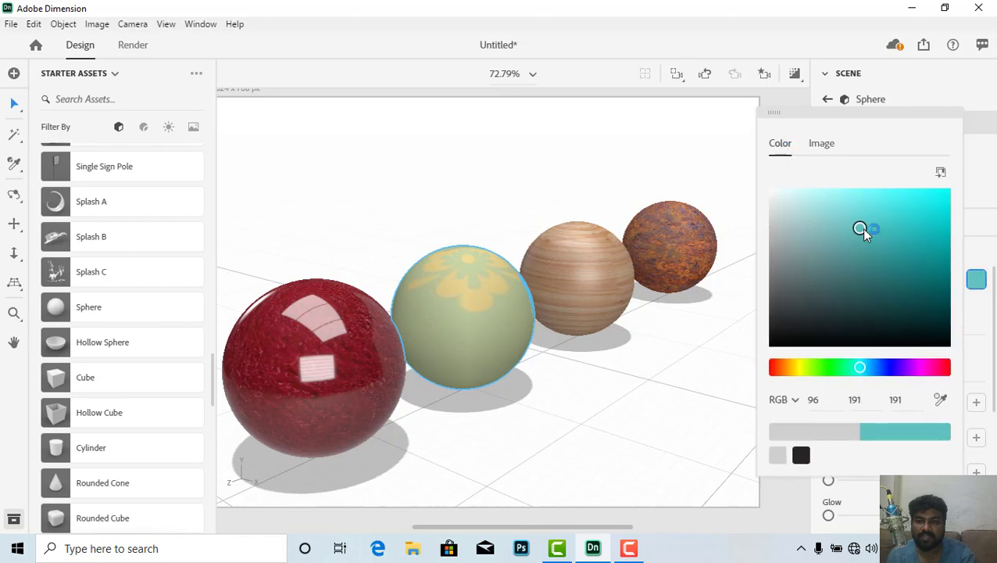
{"action": "left_click", "coordinate": [787, 276]}
{"action": "left_click", "coordinate": [776, 288]}
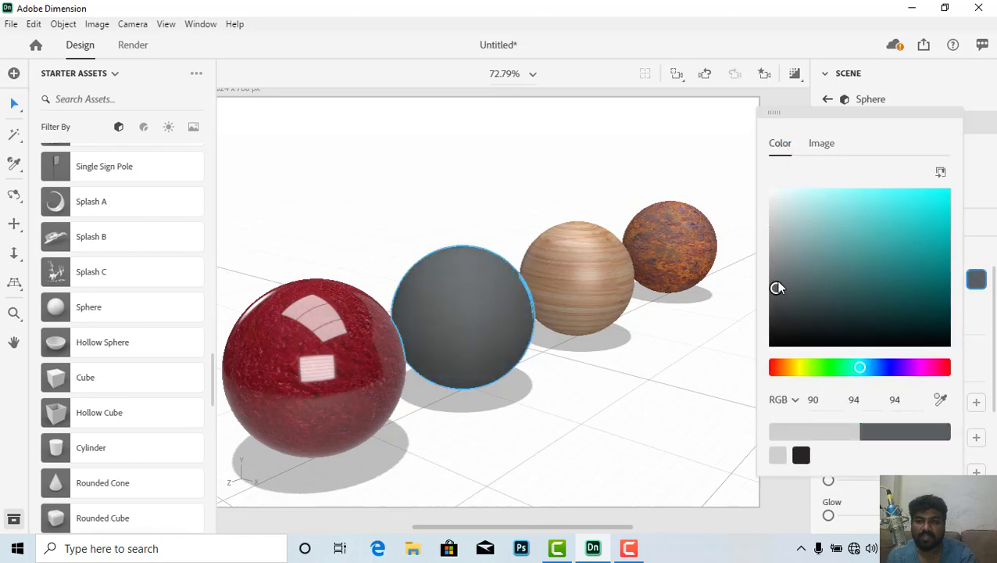
- Try to edit the floral sphere's base color image, then undo its dark grey base color
{"action": "left_click", "coordinate": [822, 144]}
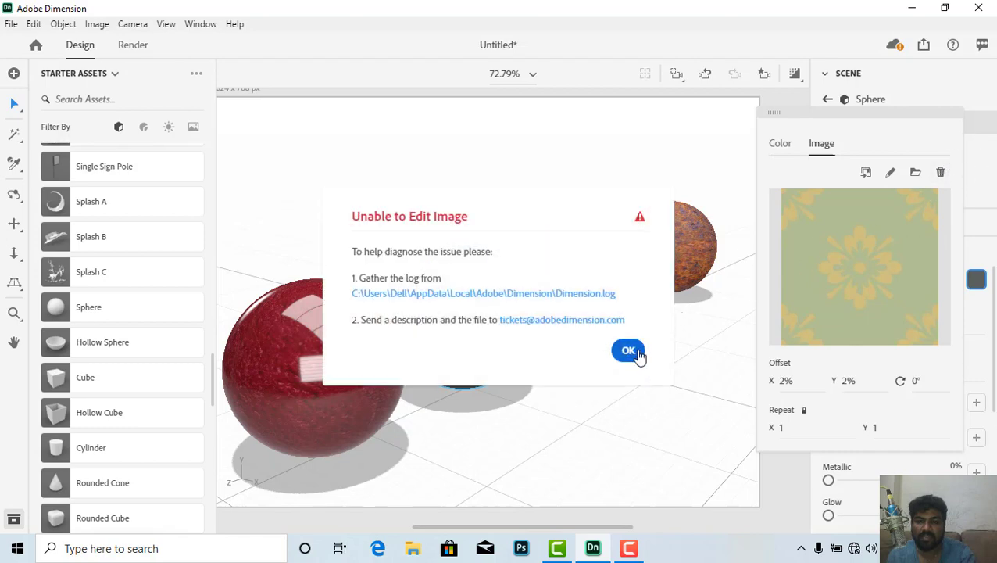
{"action": "left_click", "coordinate": [629, 351]}
{"action": "left_click", "coordinate": [631, 383]}
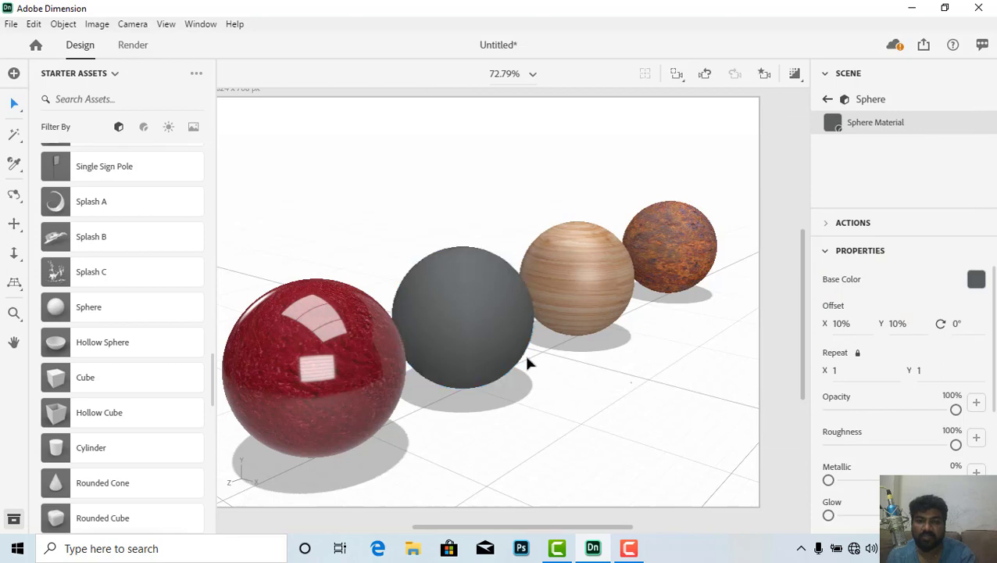
{"action": "left_click", "coordinate": [534, 365]}
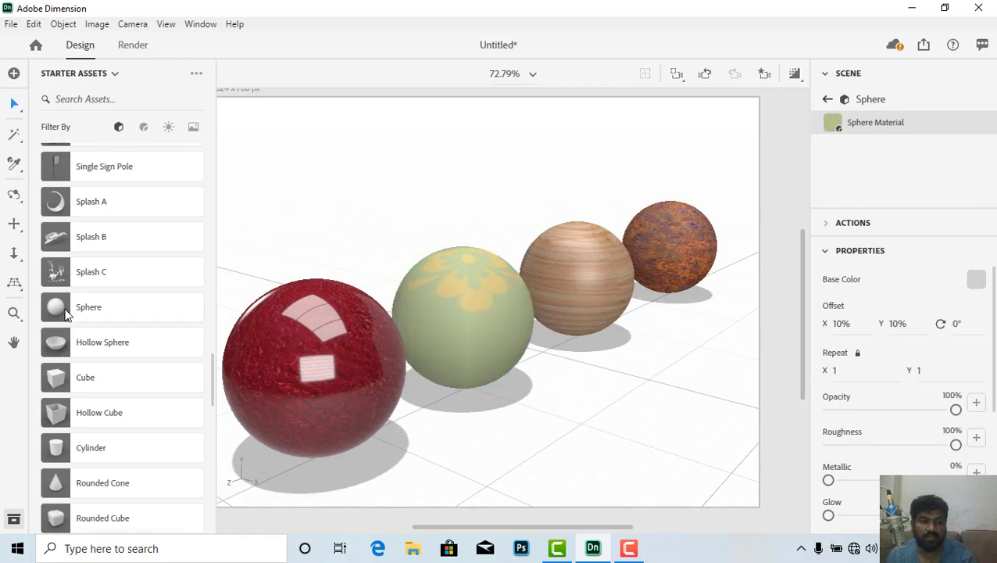
- Add a fifth sphere in front of the row, scaled uniformly to 0.4 and placed at X 10 cm, Z 13 cm
{"action": "left_click_drag", "start_coordinate": [66, 313], "coordinate": [618, 400]}
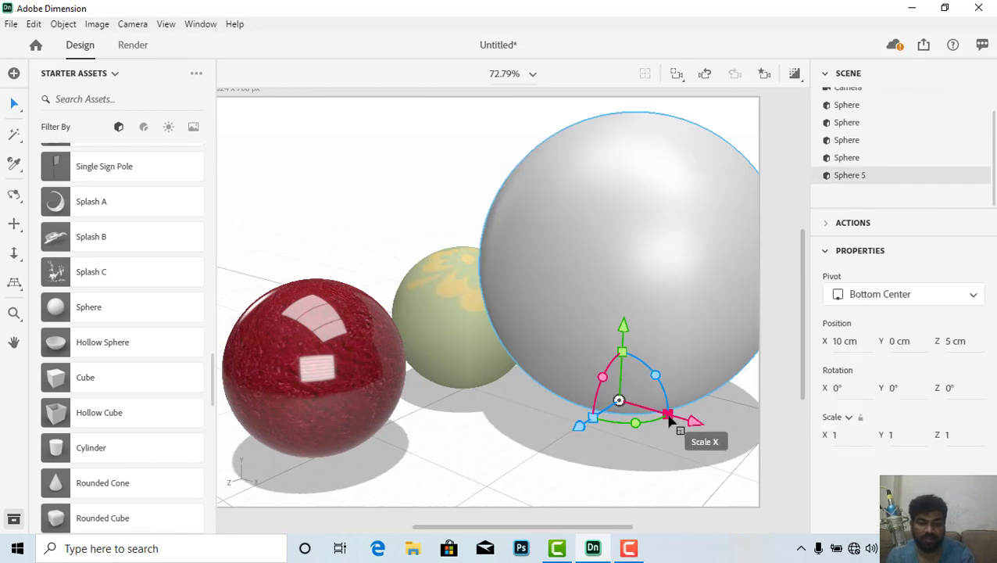
{"action": "left_click_drag", "start_coordinate": [669, 421], "coordinate": [672, 399]}
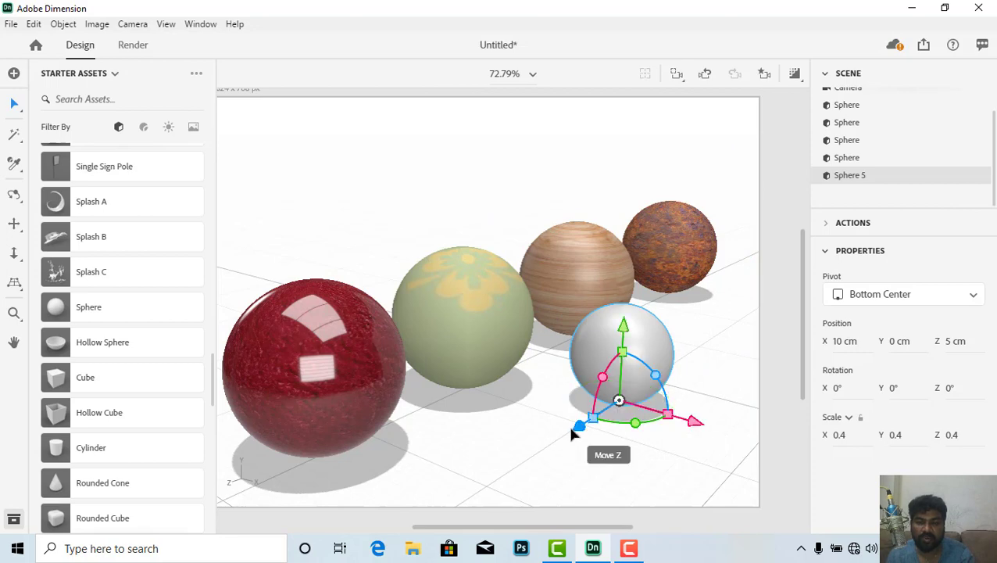
{"action": "left_click_drag", "start_coordinate": [578, 429], "coordinate": [612, 462]}
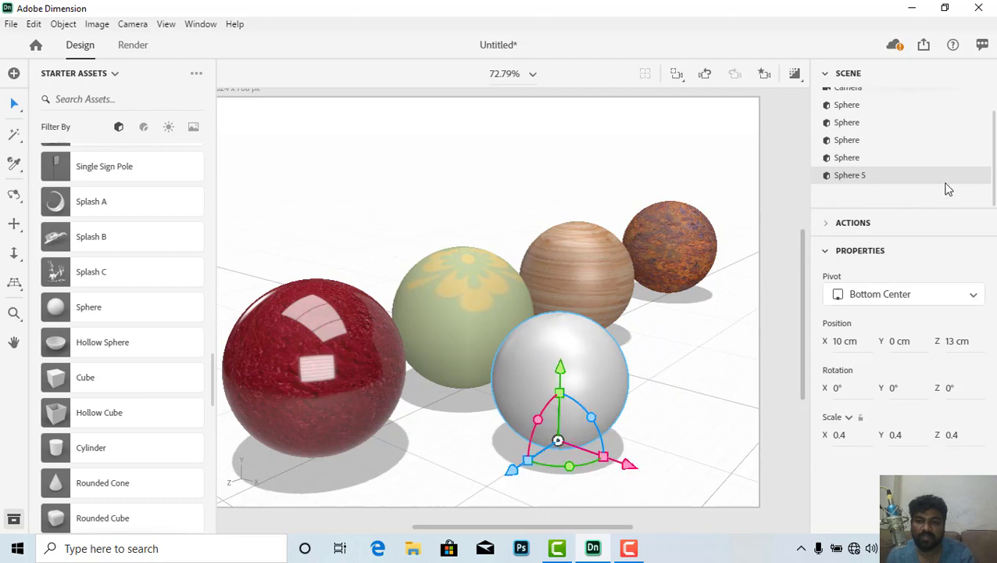
- Open the new sphere's material and browse the Flooring folder for a base color image
{"action": "left_click", "coordinate": [978, 176]}
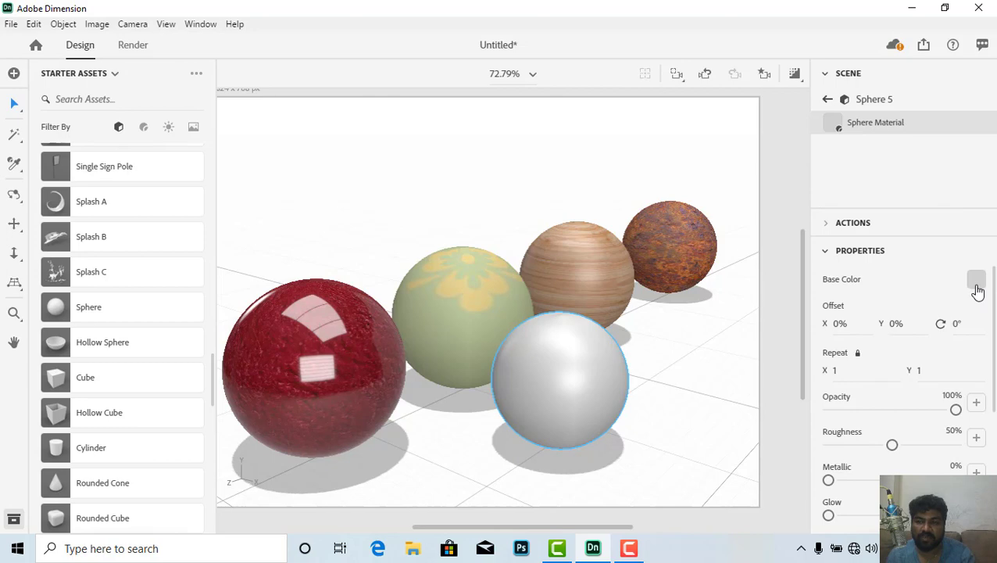
{"action": "left_click", "coordinate": [976, 283]}
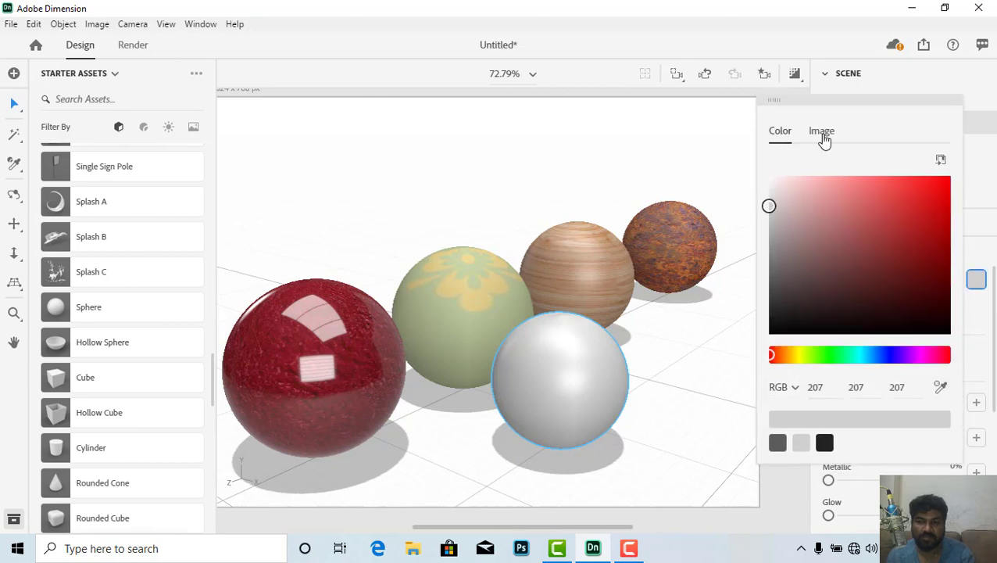
{"action": "left_click", "coordinate": [822, 133]}
{"action": "left_click", "coordinate": [885, 279]}
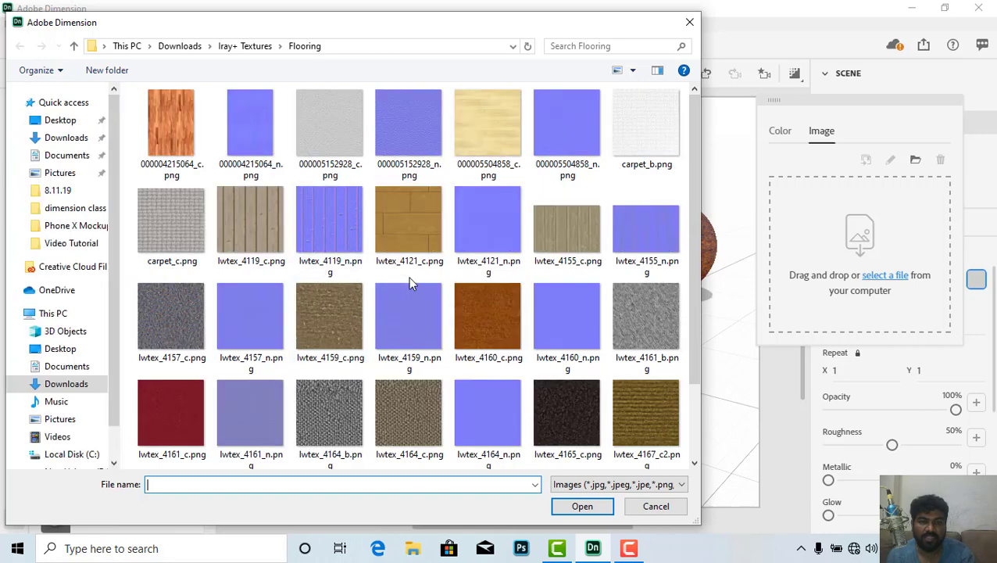
{"action": "scroll", "coordinate": [409, 283], "scroll_direction": "down", "scroll_amount": 1}
{"action": "scroll", "coordinate": [409, 283], "scroll_direction": "up", "scroll_amount": 1}
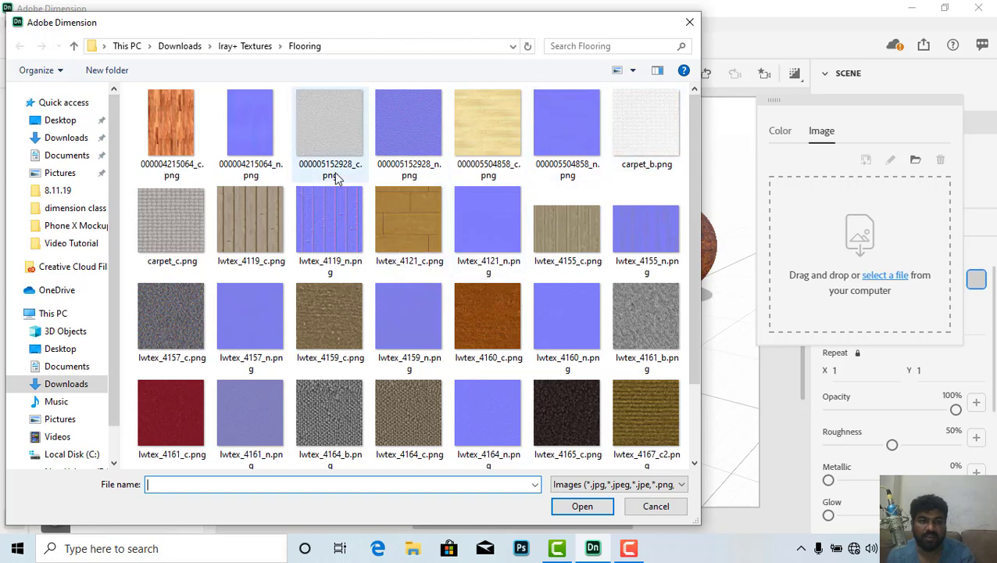
{"action": "scroll", "coordinate": [239, 218], "scroll_direction": "down", "scroll_amount": 1}
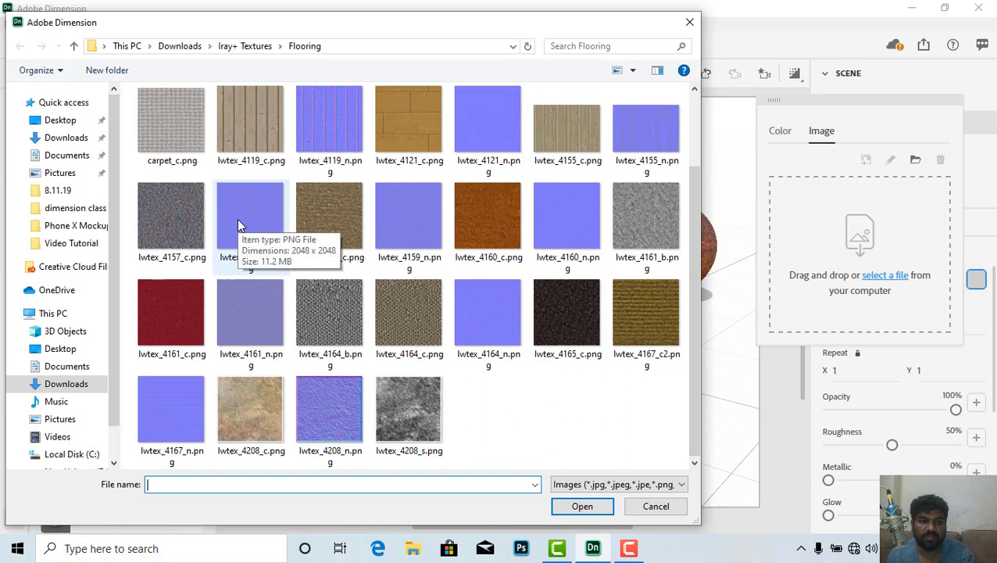
- Apply lwtex_3757_c.png from the Iray+ Textures Site folder as the new sphere's base color image
{"action": "left_click", "coordinate": [255, 47]}
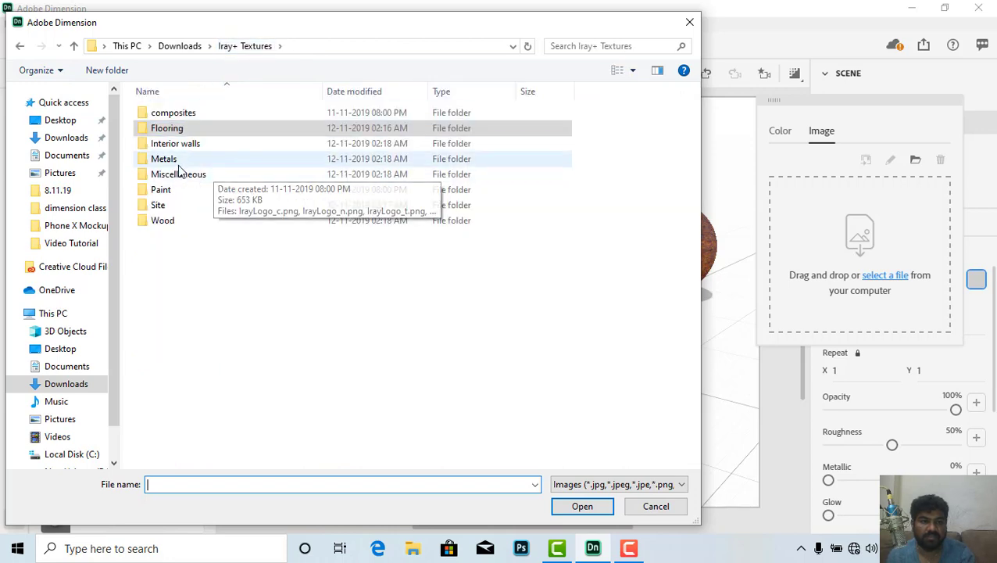
{"action": "double_click", "coordinate": [170, 113]}
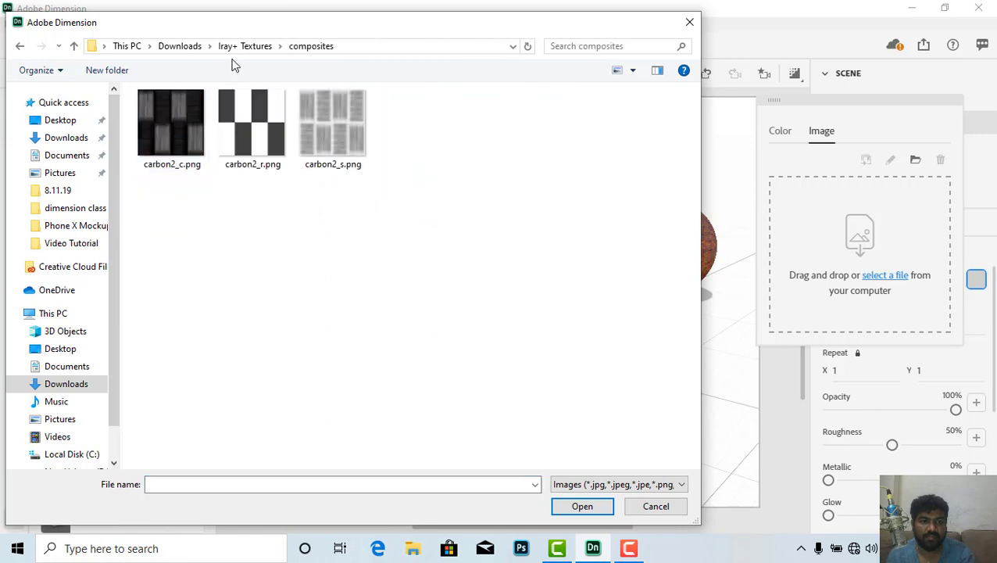
{"action": "left_click", "coordinate": [247, 46]}
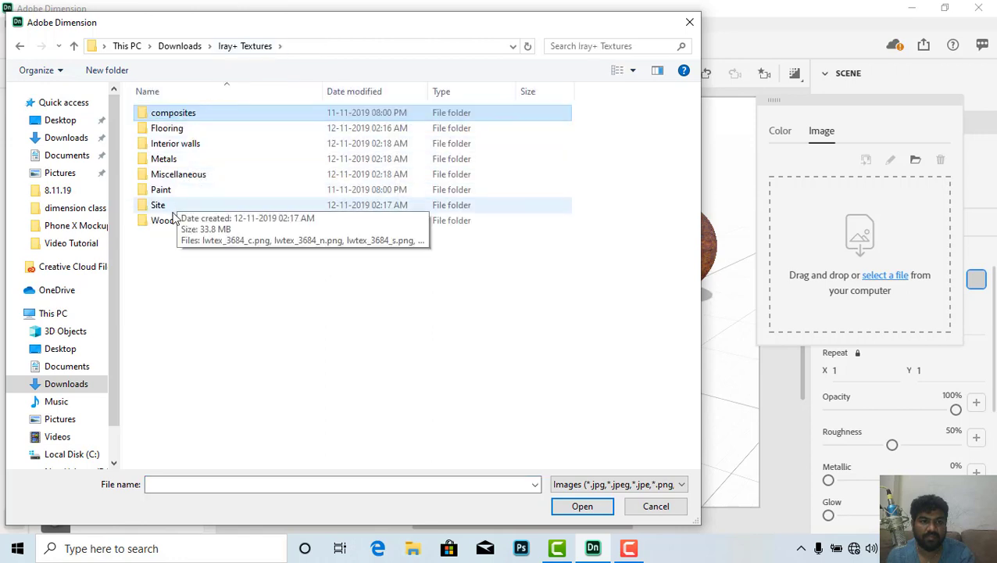
{"action": "left_click", "coordinate": [174, 211]}
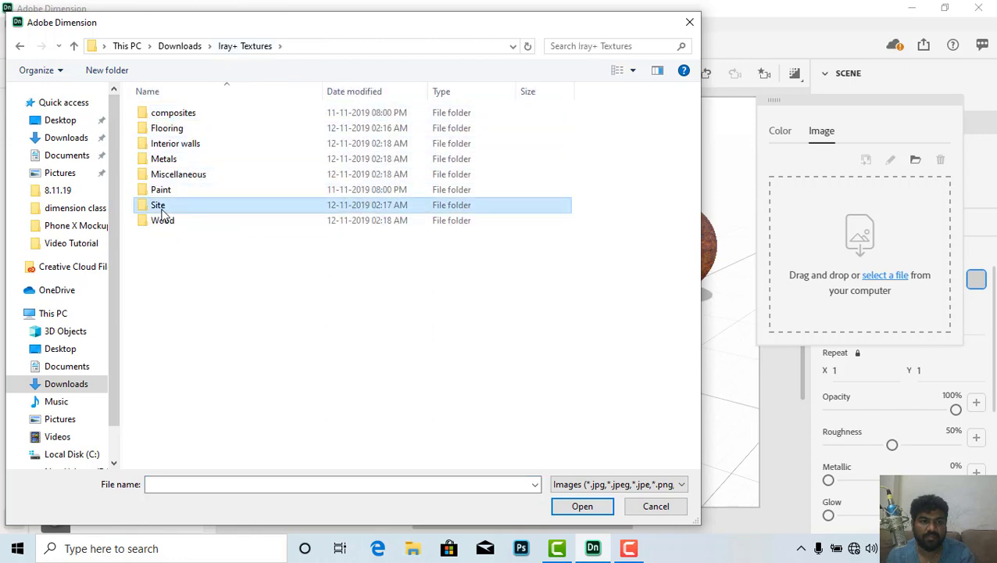
{"action": "double_click", "coordinate": [161, 208]}
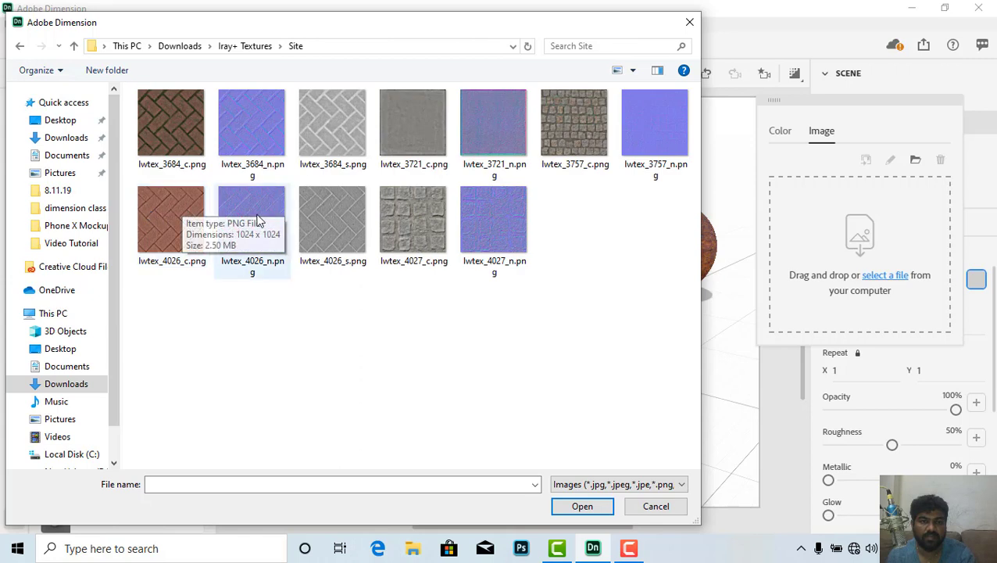
{"action": "left_click", "coordinate": [569, 143]}
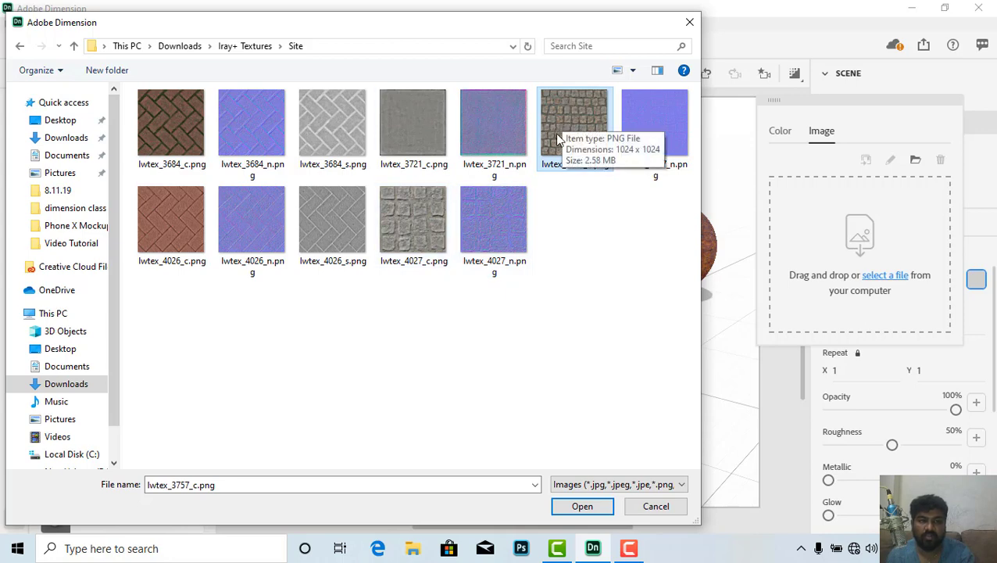
{"action": "left_click", "coordinate": [592, 508]}
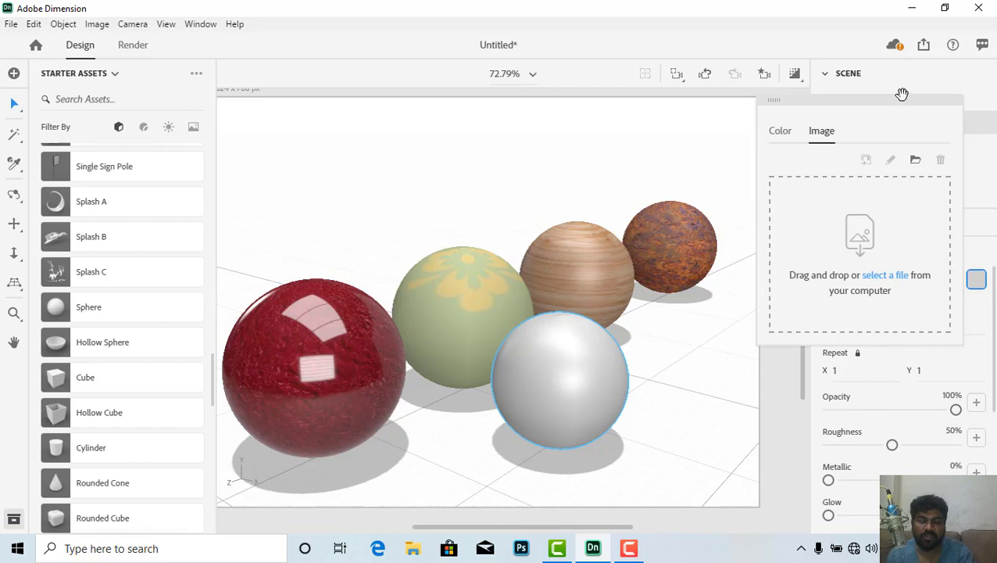
{"action": "scroll", "coordinate": [588, 432], "scroll_direction": "up", "scroll_amount": 4}
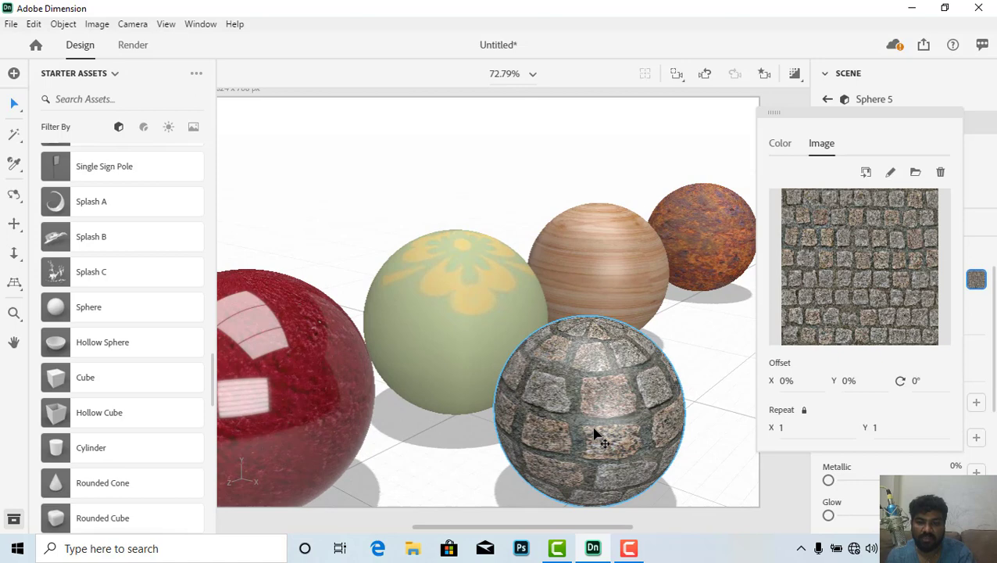
- Close the base color image settings and set the stone-paved sphere material's roughness to 100%
{"action": "scroll", "coordinate": [594, 434], "scroll_direction": "down", "scroll_amount": 3}
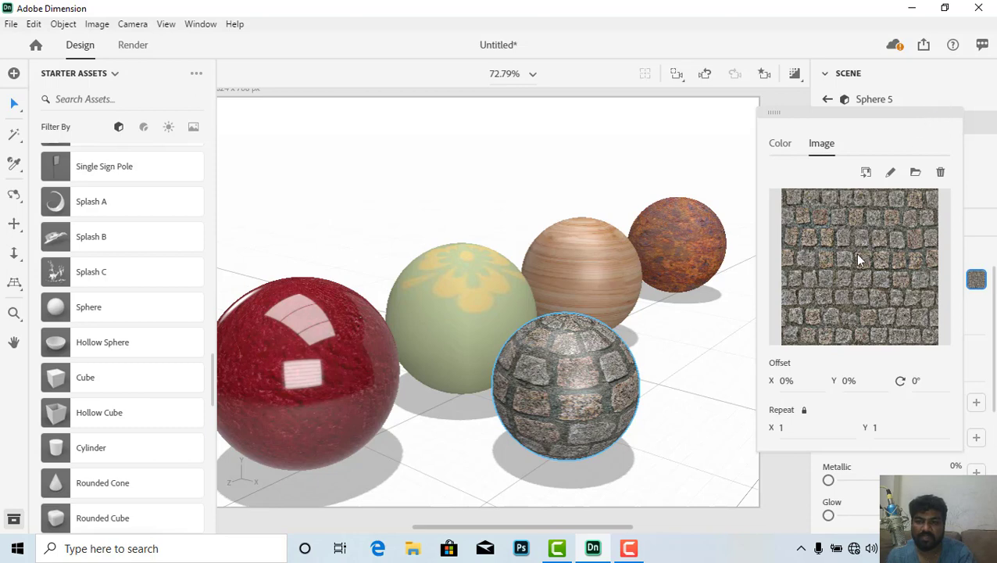
{"action": "left_click", "coordinate": [976, 234]}
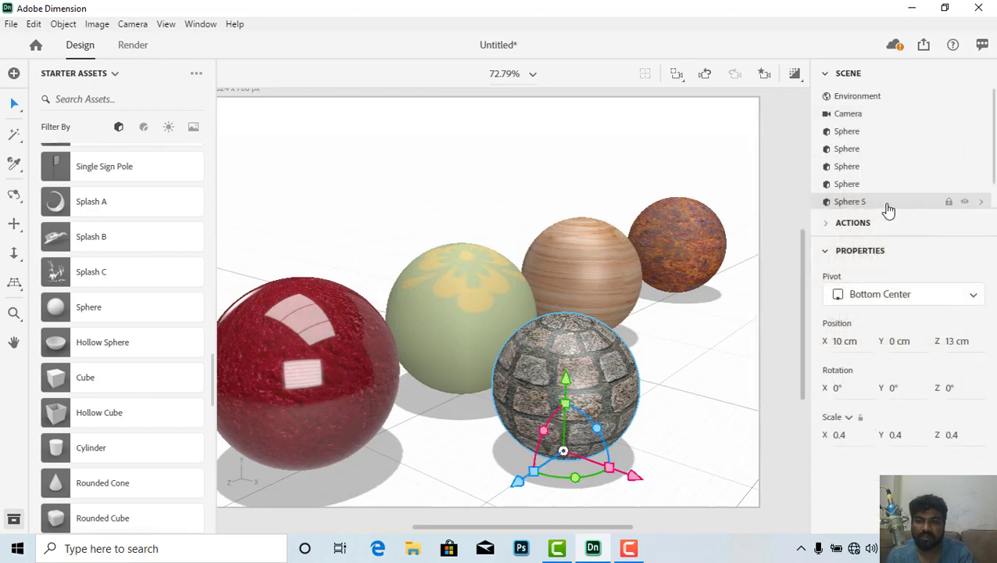
{"action": "left_click", "coordinate": [981, 202]}
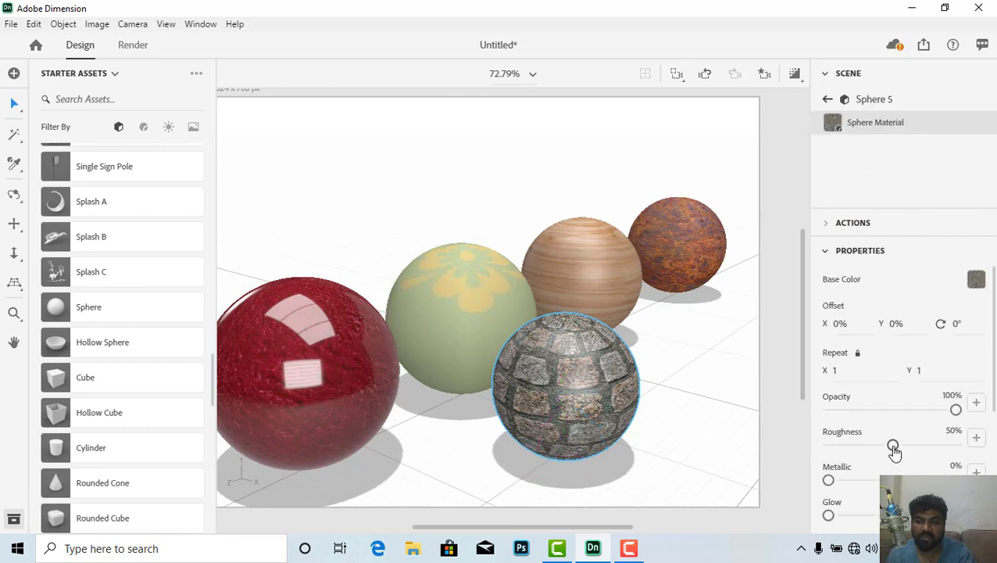
{"action": "left_click_drag", "start_coordinate": [894, 446], "coordinate": [985, 454]}
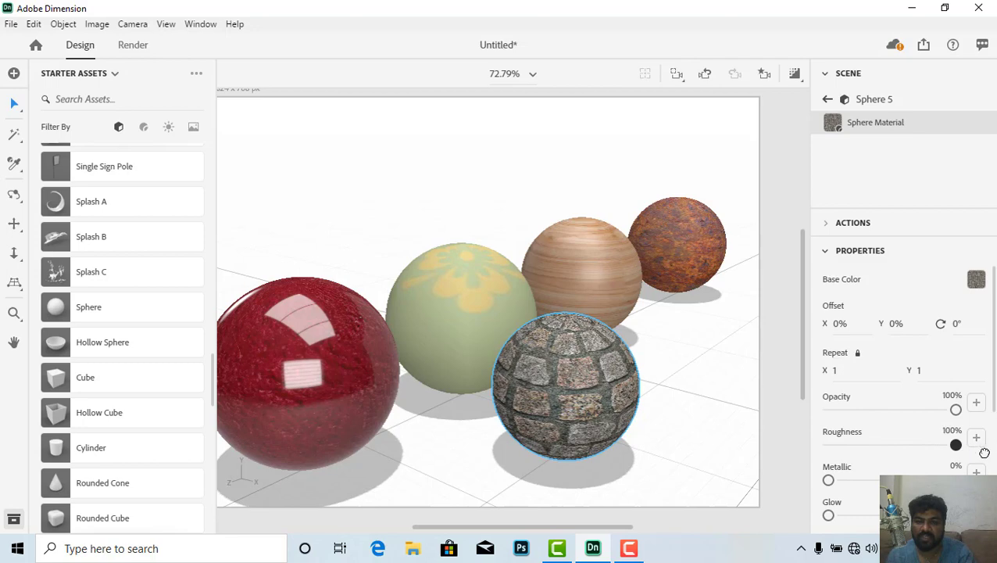
- Set the stone-paved sphere material's index of refraction to 1.25, with translucence at 0%
{"action": "scroll", "coordinate": [858, 476], "scroll_direction": "down", "scroll_amount": 5}
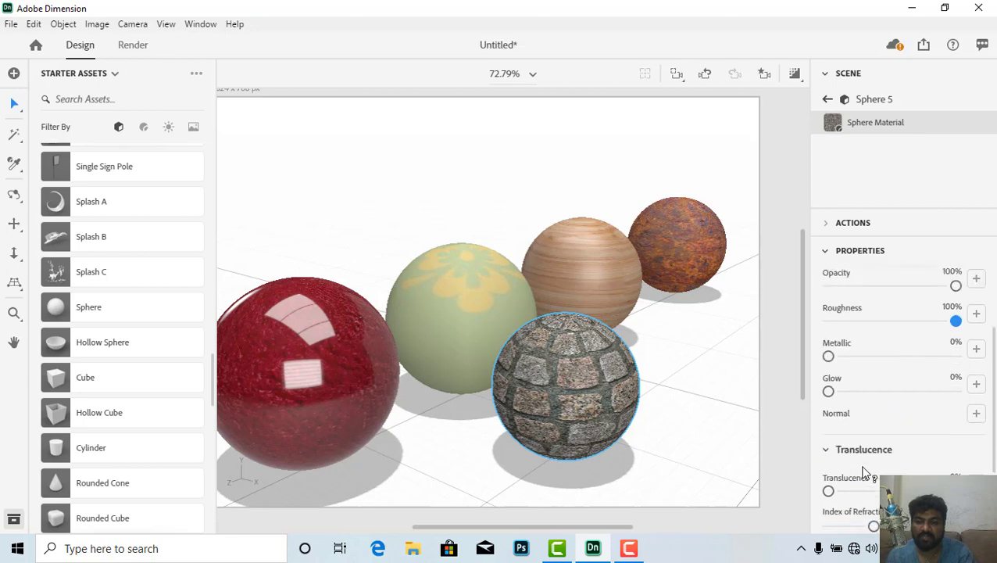
{"action": "scroll", "coordinate": [602, 469], "scroll_direction": "up", "scroll_amount": 5}
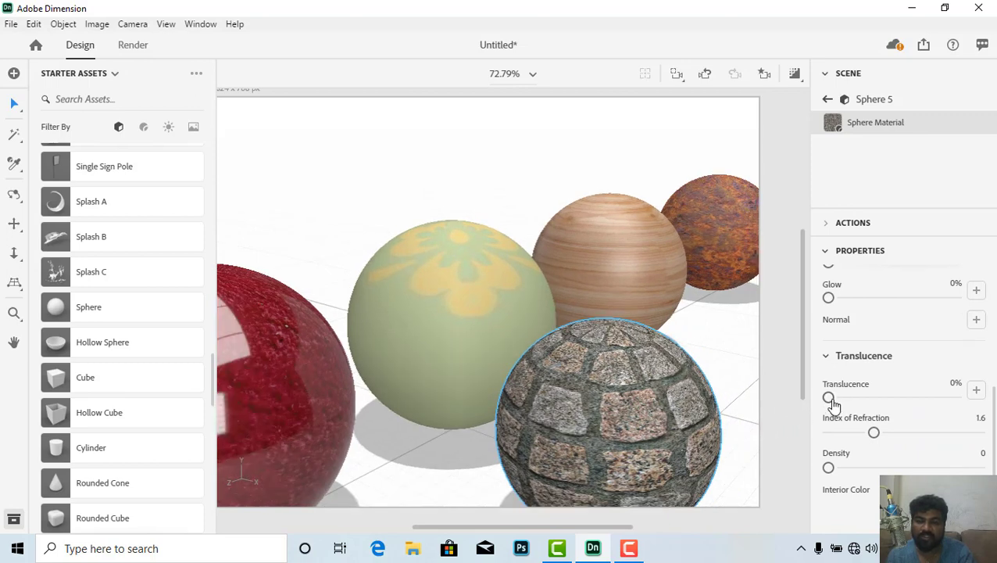
{"action": "left_click_drag", "start_coordinate": [828, 397], "coordinate": [797, 402]}
{"action": "left_click_drag", "start_coordinate": [873, 432], "coordinate": [915, 435]}
{"action": "mouse_move", "coordinate": [851, 438]}
{"action": "left_mouse_down"}
{"action": "mouse_move", "coordinate": [829, 434]}
{"action": "mouse_move", "coordinate": [869, 434]}
{"action": "mouse_move", "coordinate": [847, 436]}
{"action": "left_mouse_up"}
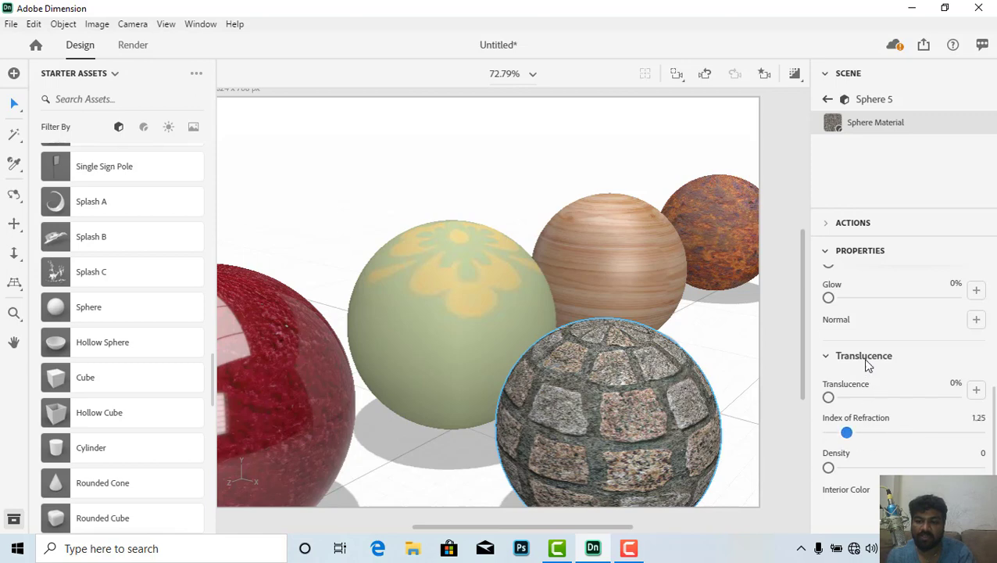
{"action": "scroll", "coordinate": [863, 358], "scroll_direction": "up", "scroll_amount": 5}
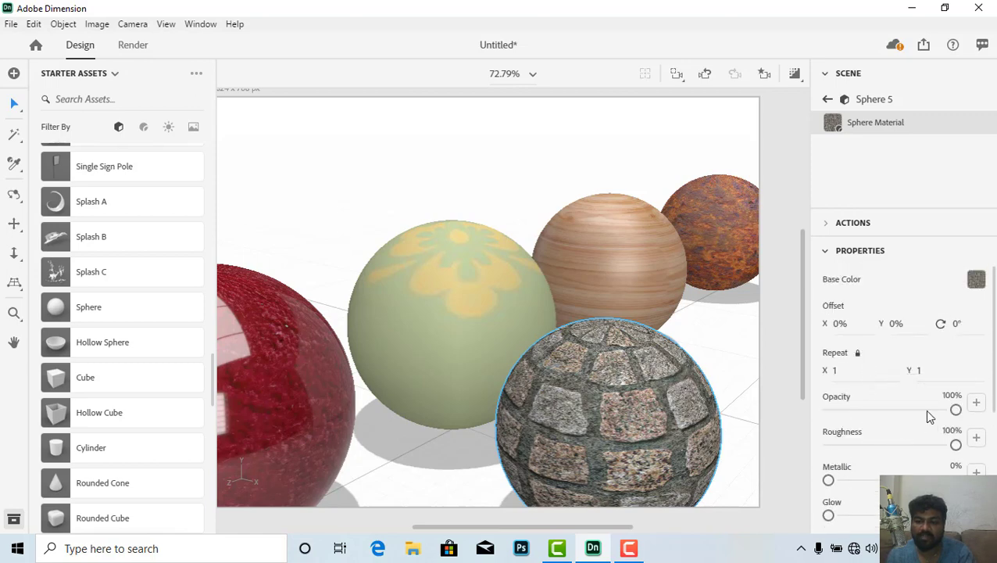
{"action": "scroll", "coordinate": [911, 436], "scroll_direction": "down", "scroll_amount": 2}
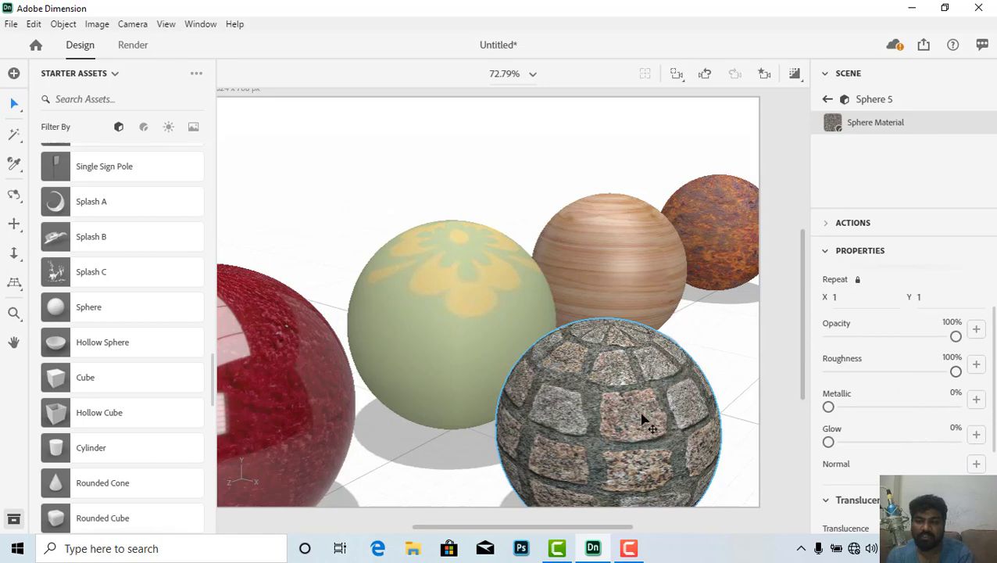
{"action": "scroll", "coordinate": [584, 435], "scroll_direction": "down", "scroll_amount": 3}
{"action": "scroll", "coordinate": [577, 433], "scroll_direction": "down", "scroll_amount": 3}
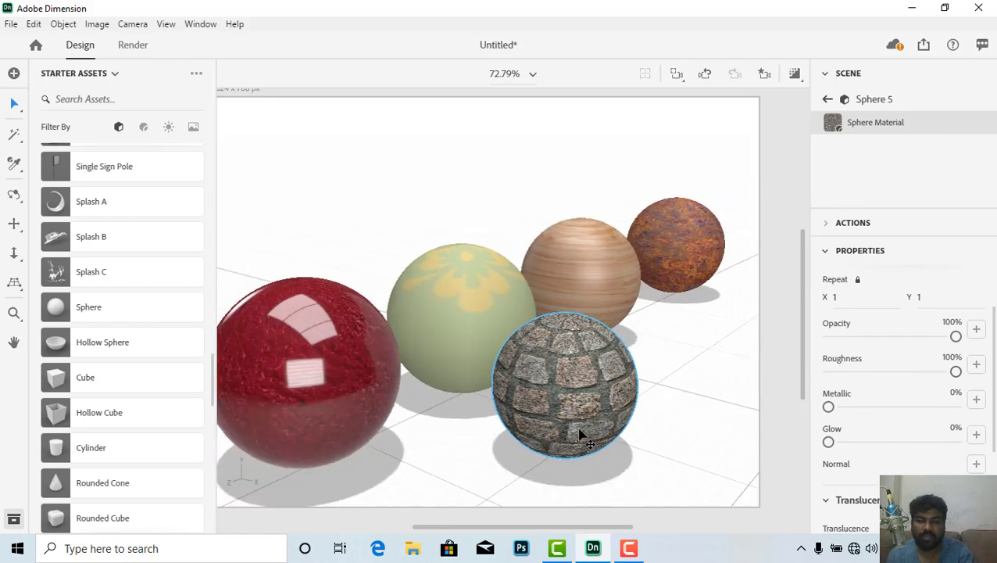